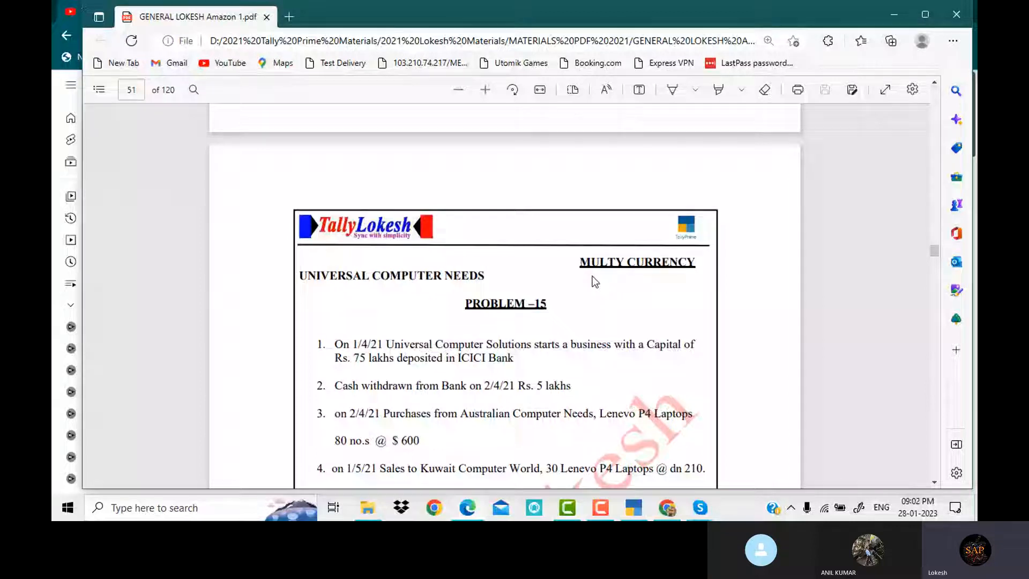
Switch from the Problem 15 PDF to TallyPrime and create the company UNIVERSAL COMPUTER NEEDS1 with no security options and INR currency defaults
{"action": "scroll", "coordinate": [593, 276], "scroll_direction": "down", "scroll_amount": 2}
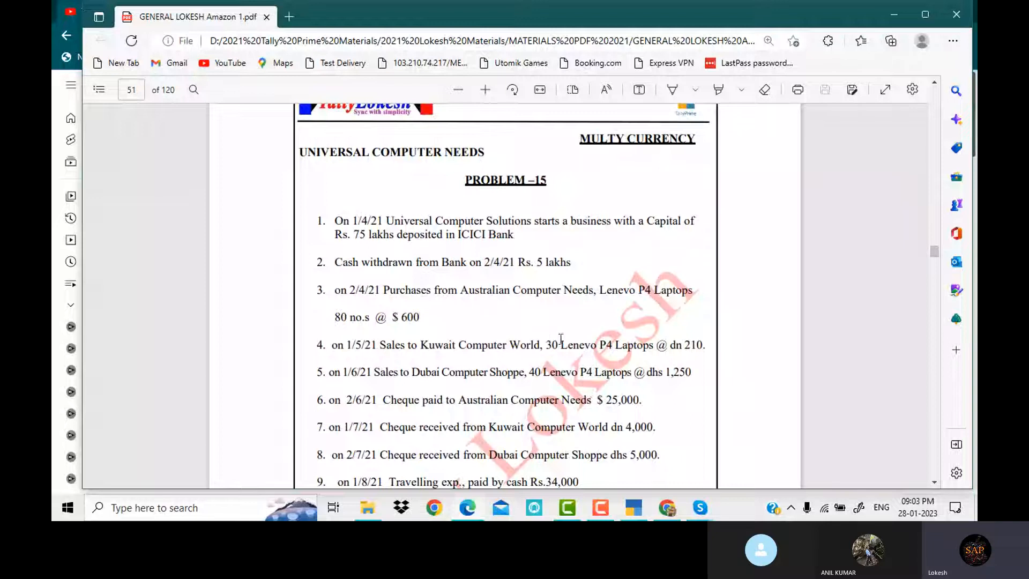
{"action": "scroll", "coordinate": [548, 336], "scroll_direction": "up", "scroll_amount": 1}
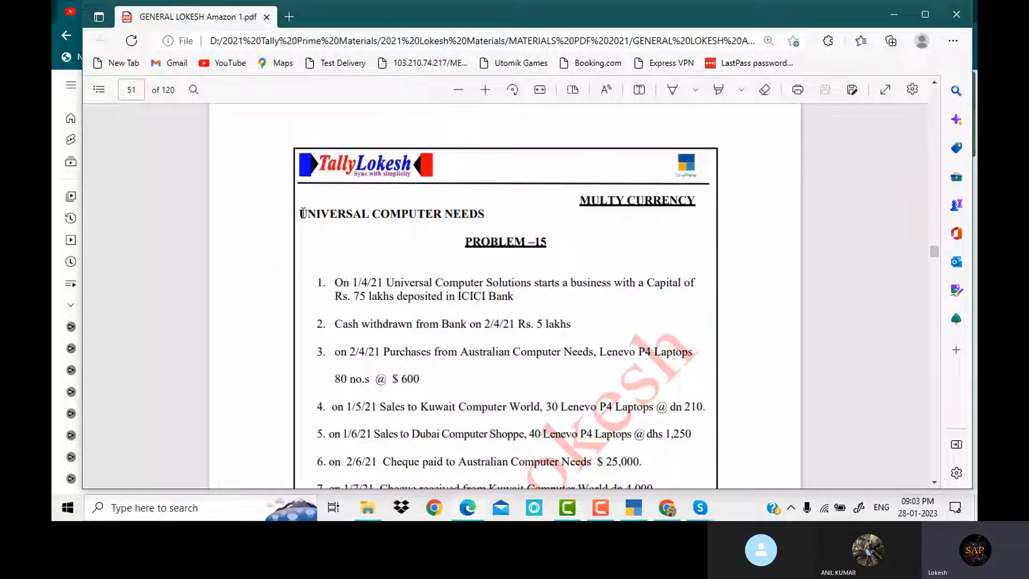
{"action": "left_click_drag", "start_coordinate": [299, 214], "coordinate": [488, 212]}
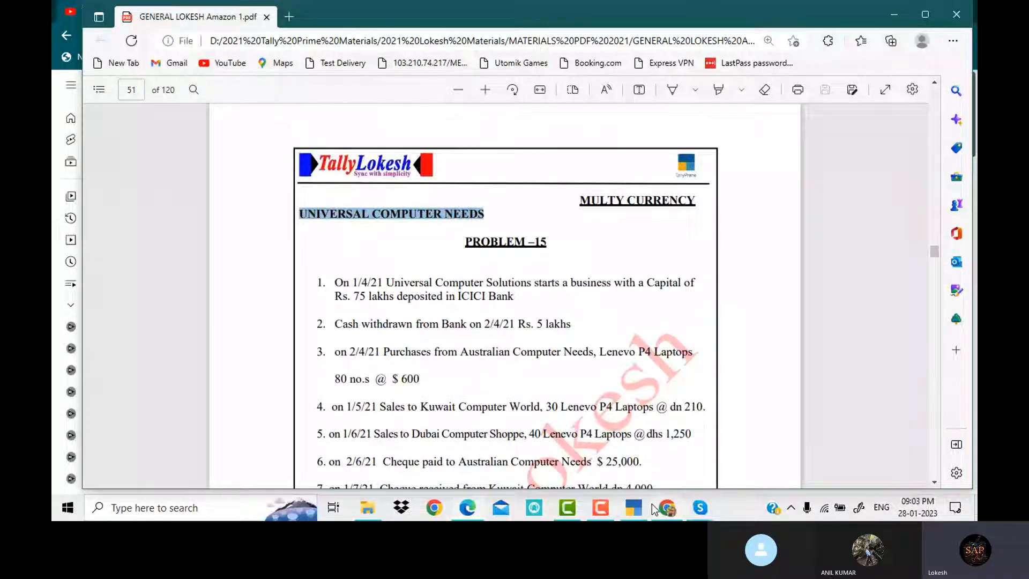
{"action": "left_click", "coordinate": [638, 507]}
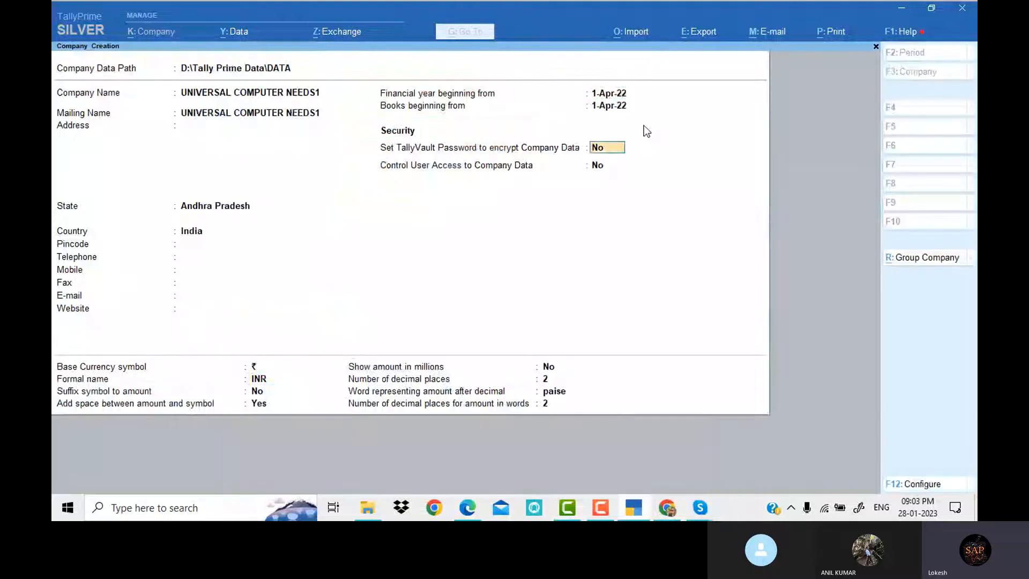
{"action": "key", "text": "Return"}
{"action": "key", "text": "Return"}
{"action": "key", "text": "Return"}
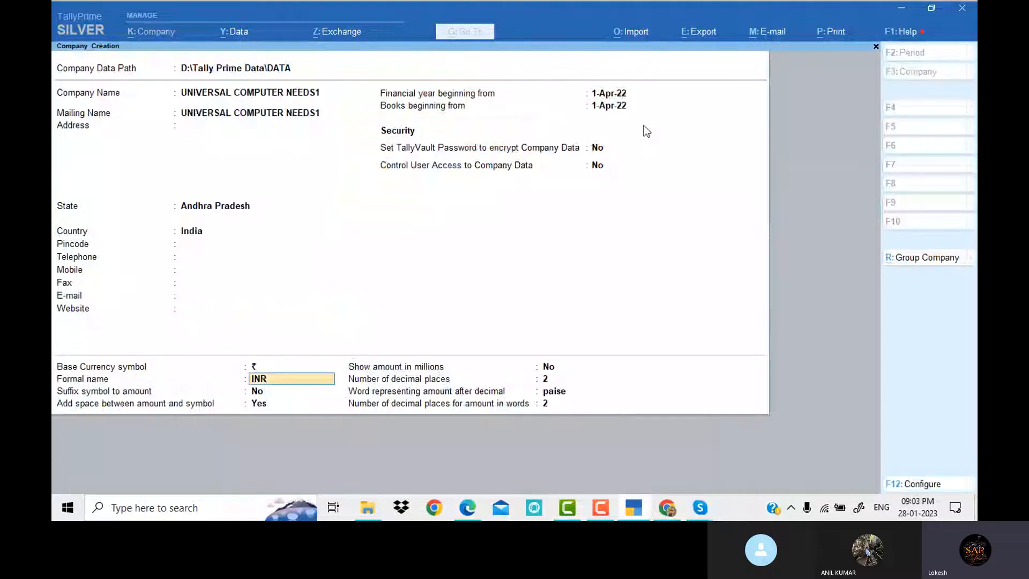
{"action": "key", "text": "Return"}
{"action": "key", "text": "Return"}
{"action": "key", "text": "Return"}
{"action": "key", "text": "Return"}
{"action": "key", "text": "Return"}
{"action": "key", "text": "Return"}
{"action": "key", "text": "Return"}
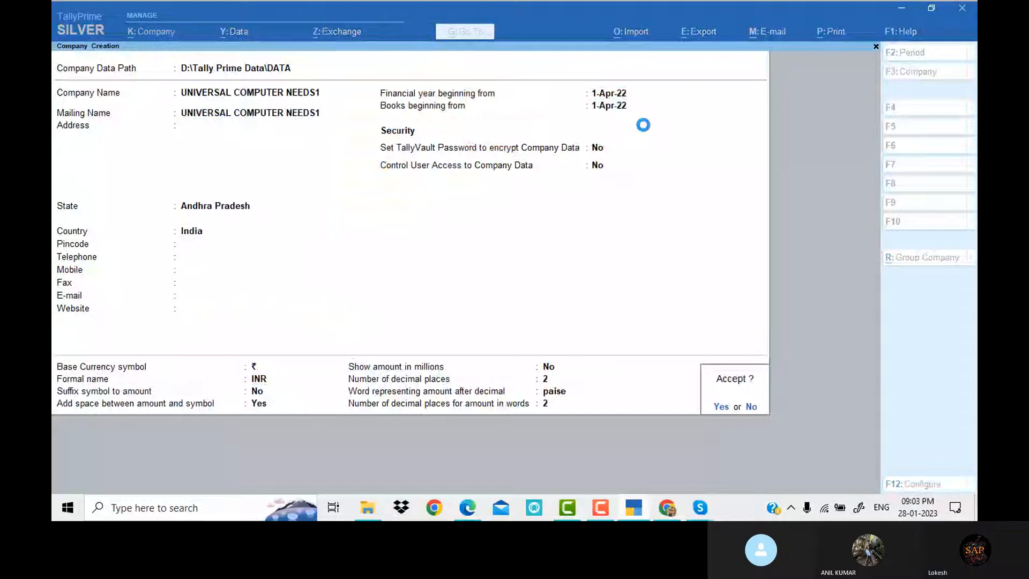
{"action": "key", "text": "Return"}
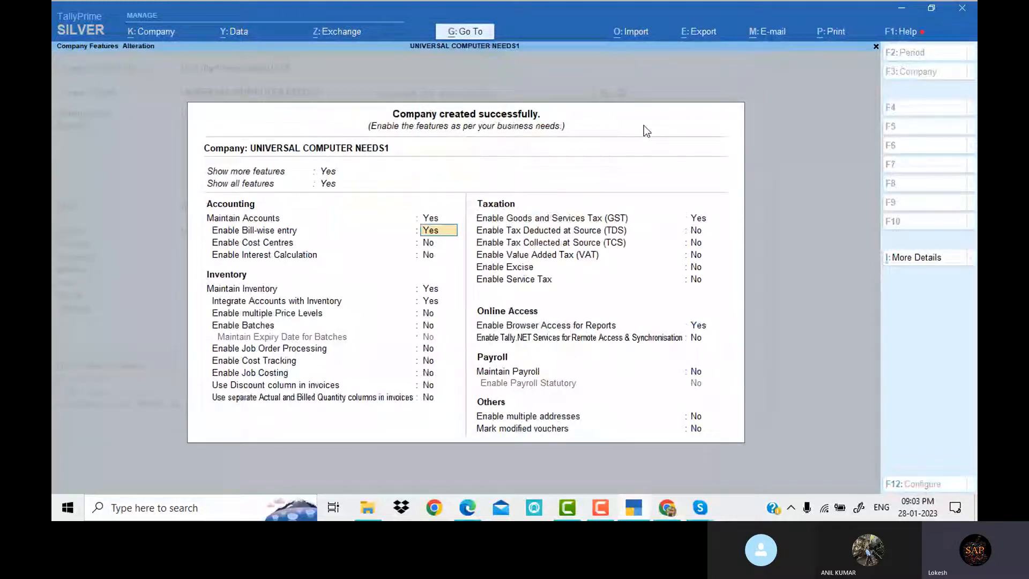
Disable bill-wise entry for the new company, keeping the other accounting and inventory features at their defaults
{"action": "key", "text": "n"}
{"action": "key", "text": "Return"}
{"action": "key", "text": "Return"}
{"action": "key", "text": "Return"}
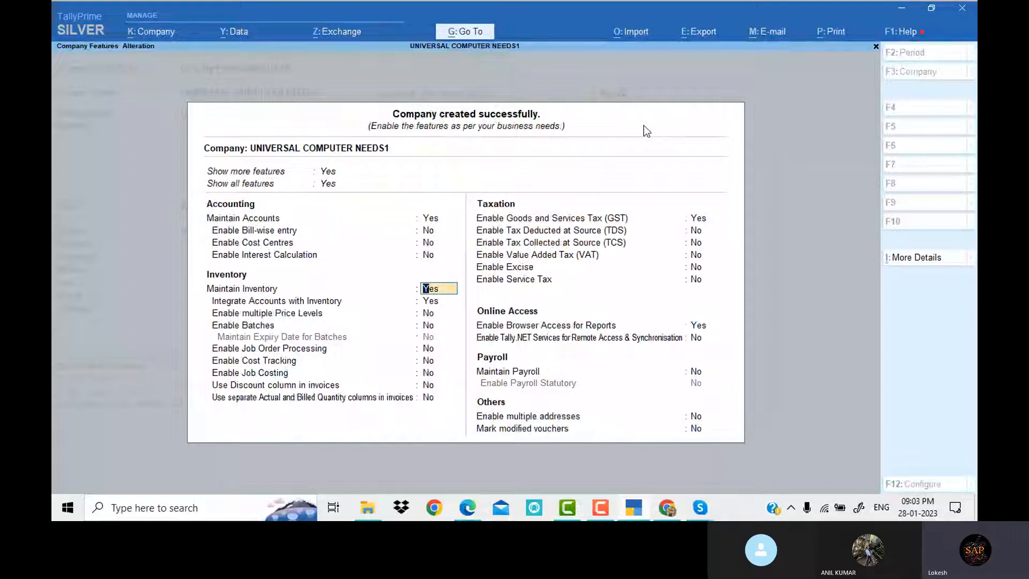
{"action": "key", "text": "Return"}
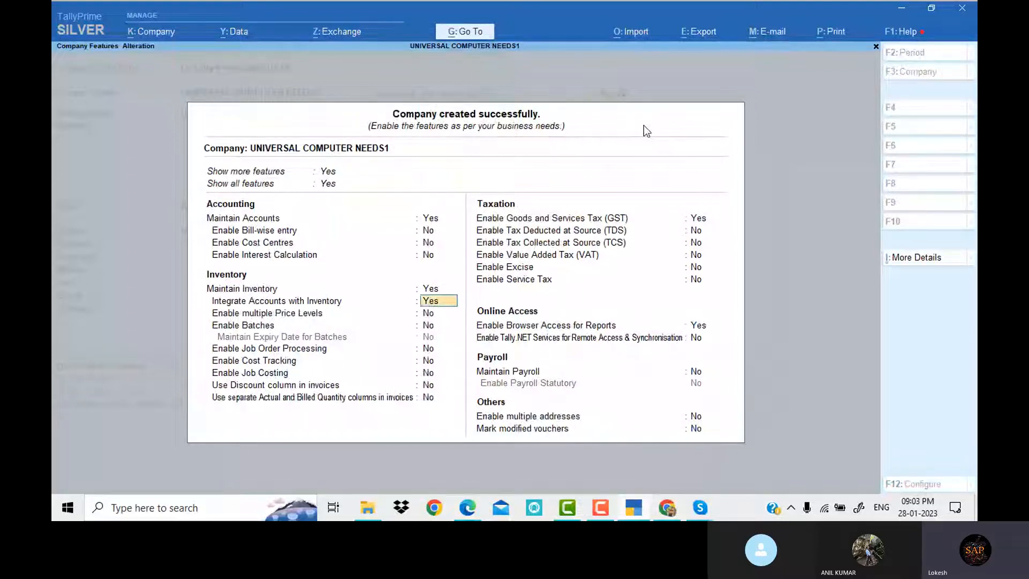
{"action": "key", "text": "Return"}
{"action": "key", "text": "Return"}
{"action": "key", "text": "Return"}
{"action": "key", "text": "Return"}
{"action": "key", "text": "Return"}
{"action": "key", "text": "Return"}
{"action": "key", "text": "Return"}
{"action": "key", "text": "Return"}
Disable Goods and Services Tax (GST) and browser access for reports, and save the company features
{"action": "type", "text": "n"}
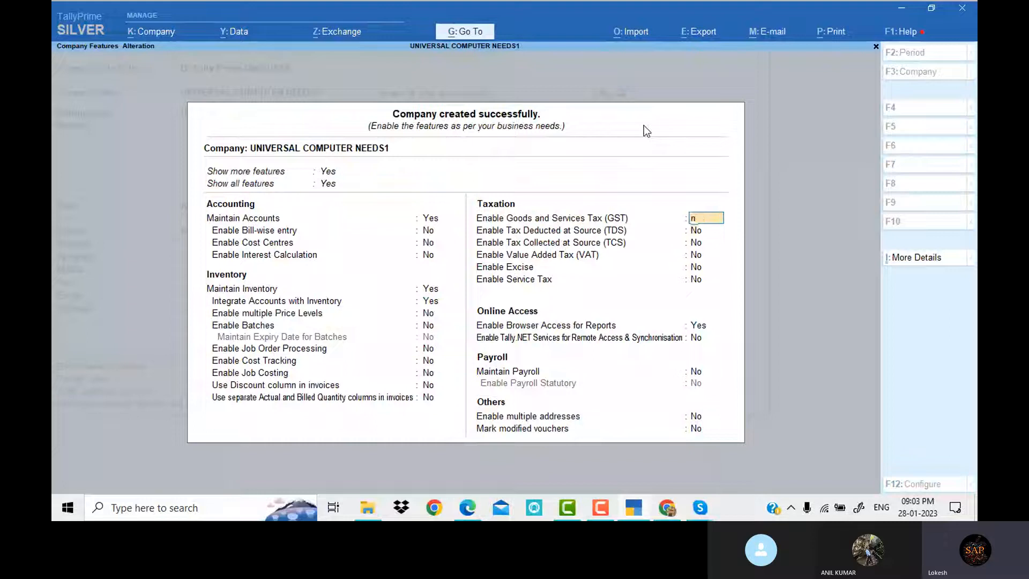
{"action": "key", "text": "Return"}
{"action": "key", "text": "Return"}
{"action": "key", "text": "Return"}
{"action": "key", "text": "Return"}
{"action": "key", "text": "Return"}
{"action": "key", "text": "Return"}
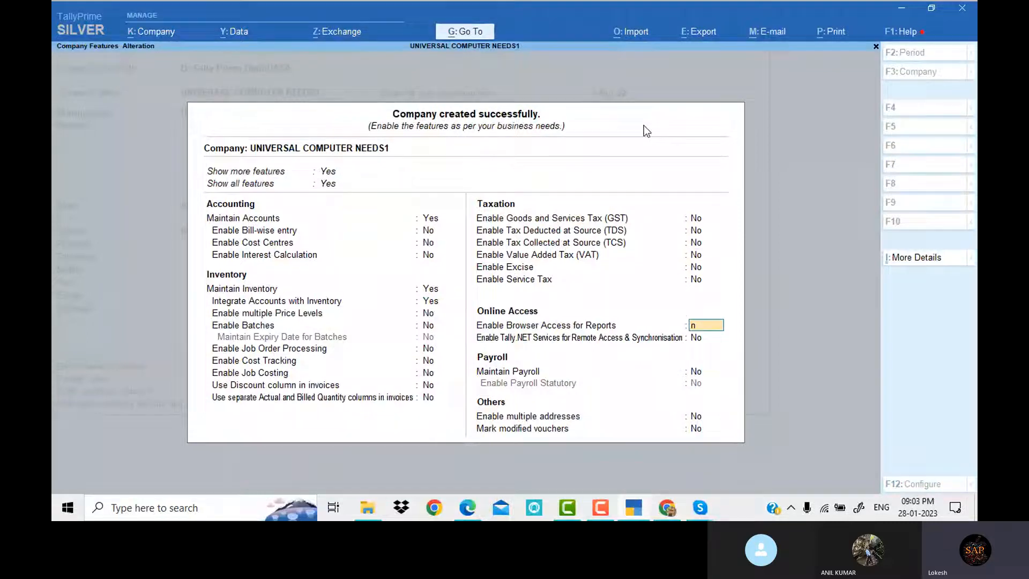
{"action": "type", "text": "n"}
{"action": "key", "text": "Return"}
{"action": "key", "text": "Return"}
{"action": "key", "text": "Return"}
{"action": "key", "text": "Return"}
{"action": "key", "text": "Return"}
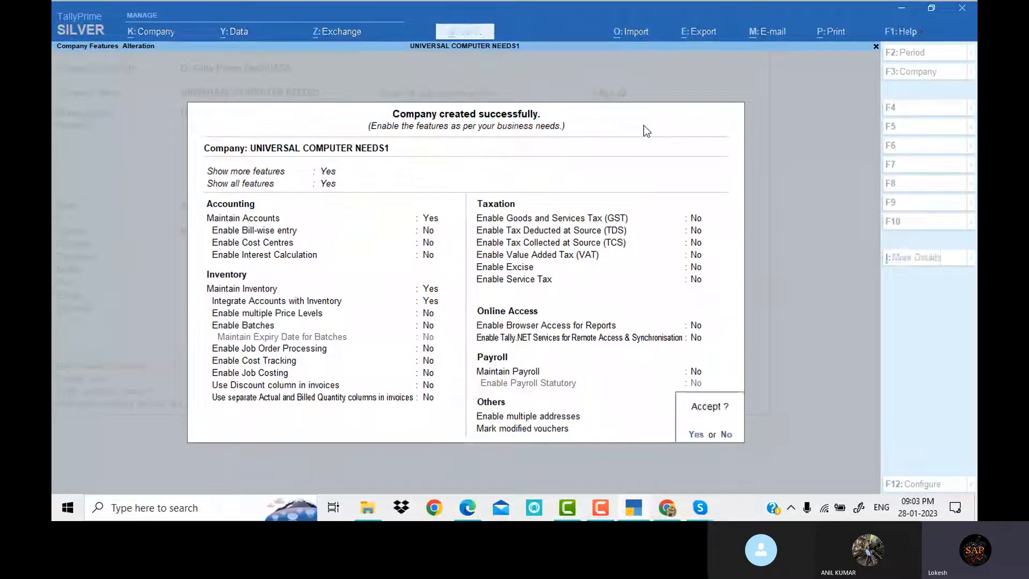
{"action": "key", "text": "y"}
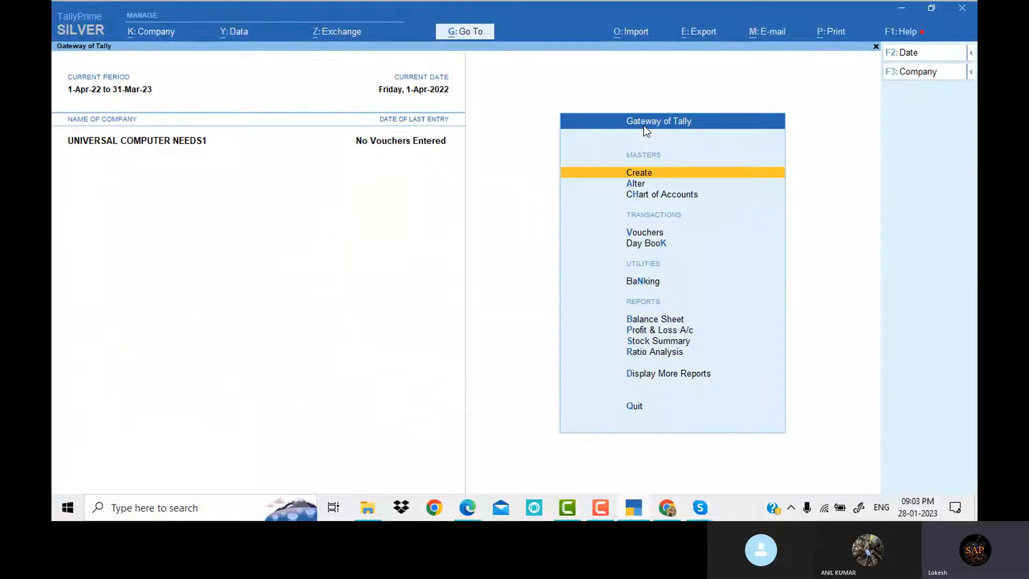
Create a ledger named Capital under the Capital Account group, consulting the Problem 15 transaction list in the PDF
{"action": "key", "text": "Return"}
{"action": "key", "text": "Down"}
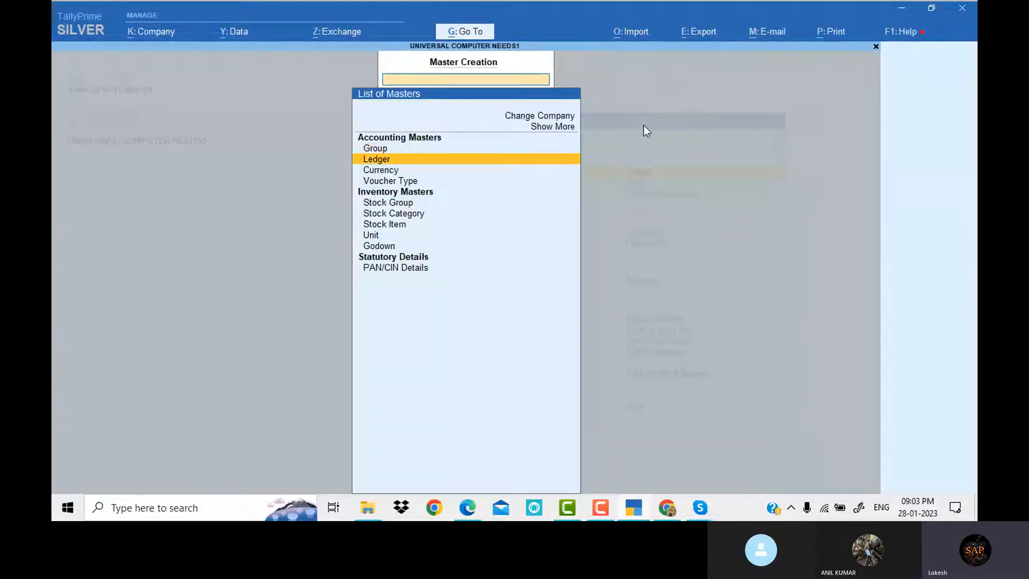
{"action": "key", "text": "Return"}
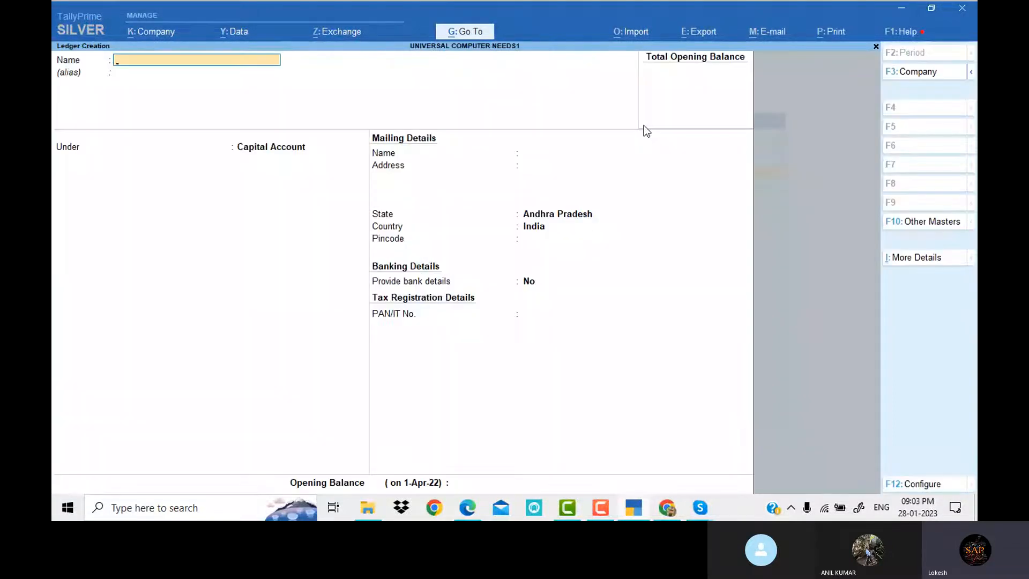
{"action": "left_click", "coordinate": [468, 508]}
{"action": "scroll", "coordinate": [450, 311], "scroll_direction": "down", "scroll_amount": 1}
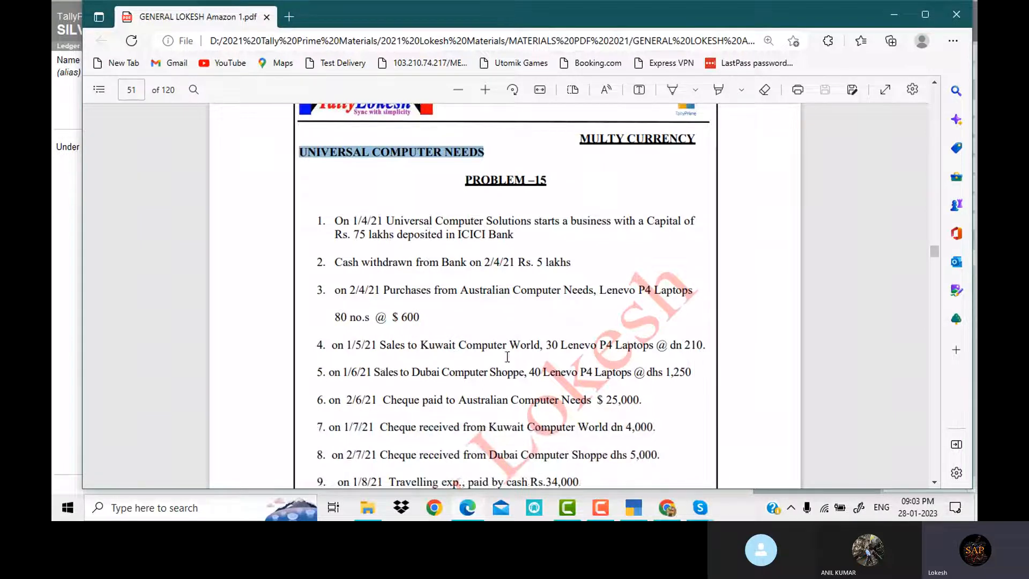
{"action": "scroll", "coordinate": [507, 358], "scroll_direction": "down", "scroll_amount": 1}
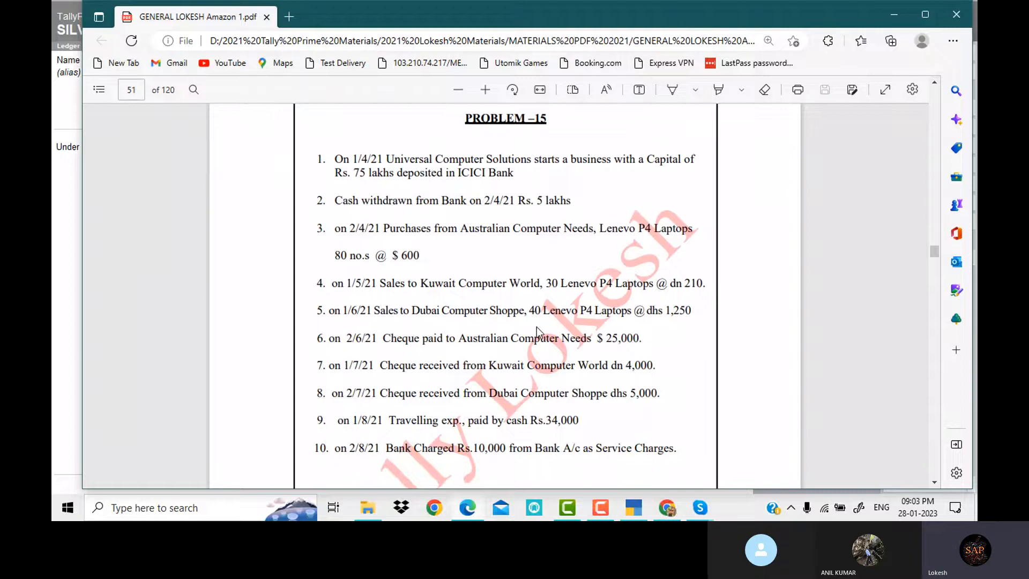
{"action": "left_click", "coordinate": [638, 512]}
{"action": "type", "text": "Ca"}
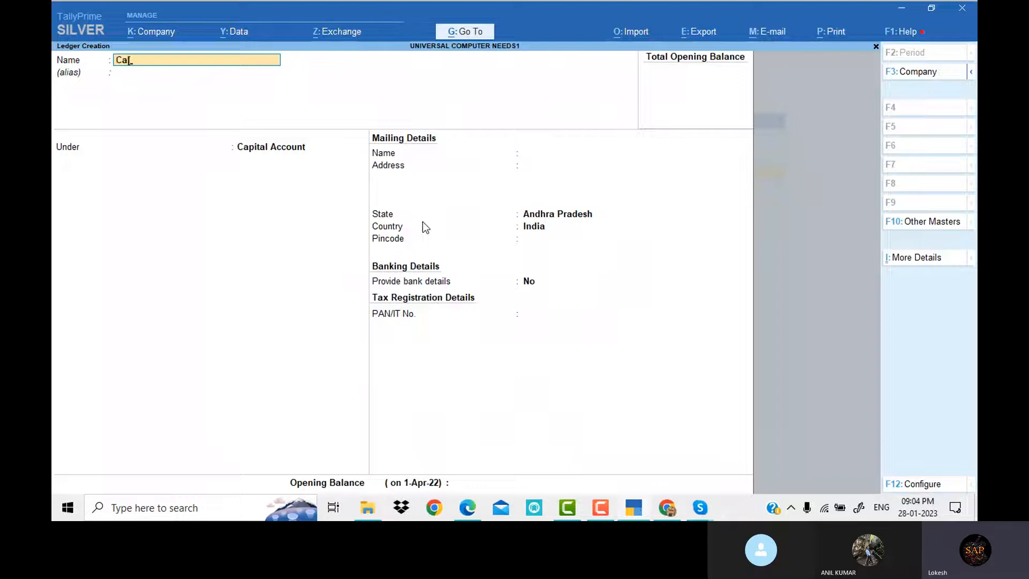
{"action": "type", "text": "pital"}
{"action": "key", "text": "ctrl+a"}
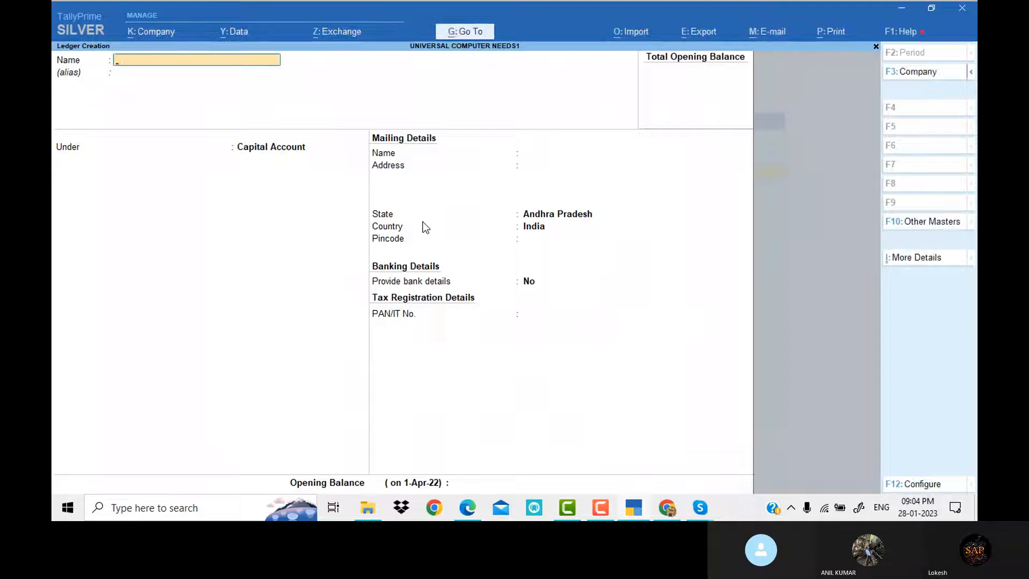
Create a ledger named Icici Bank under the Bank Accounts group, leaving the bank account details blank
{"action": "type", "text": "Icici Bank"}
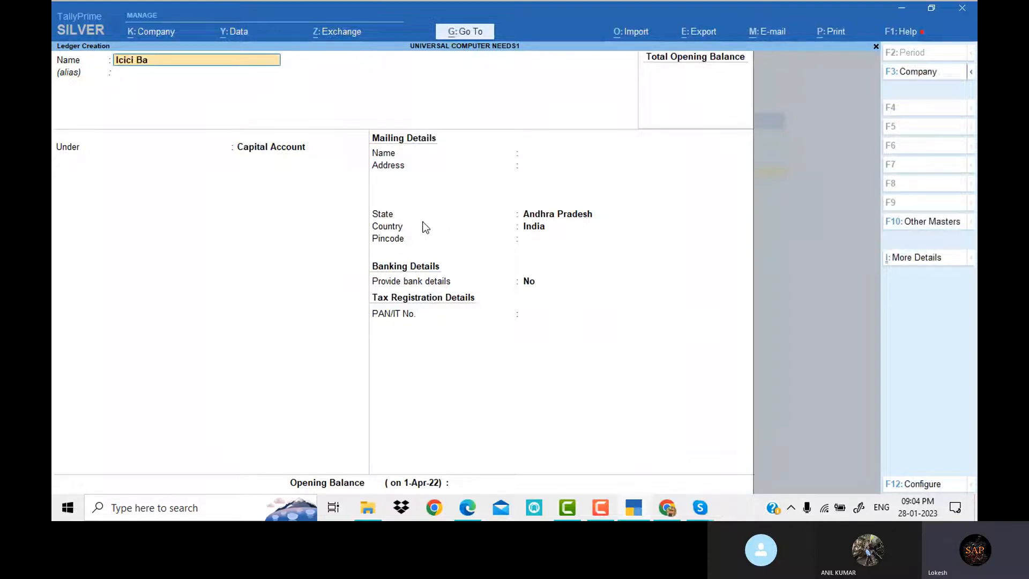
{"action": "key", "text": "Return"}
{"action": "key", "text": "Return"}
{"action": "type", "text": "Ba"}
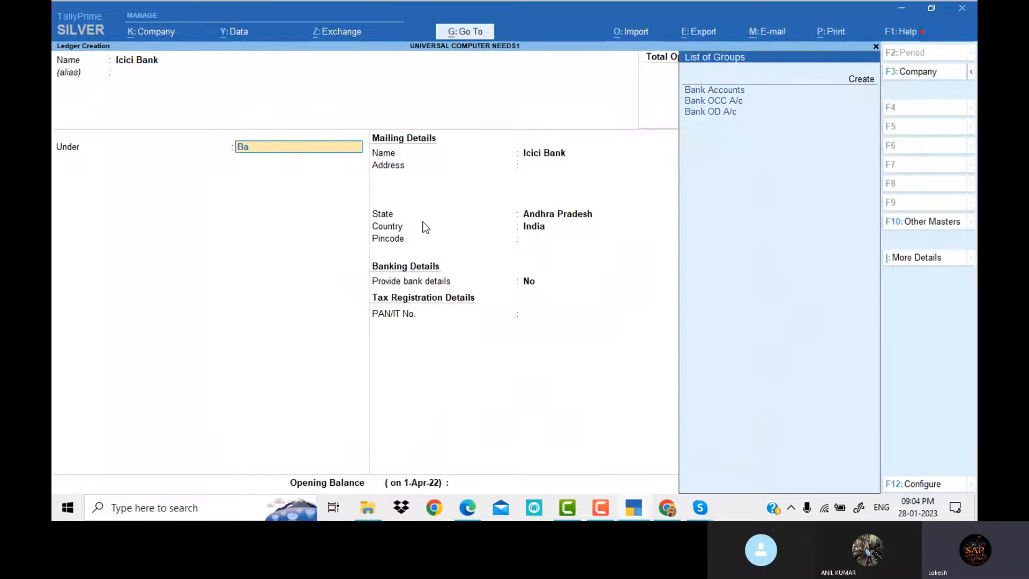
{"action": "key", "text": "Return"}
{"action": "key", "text": "ctrl"}
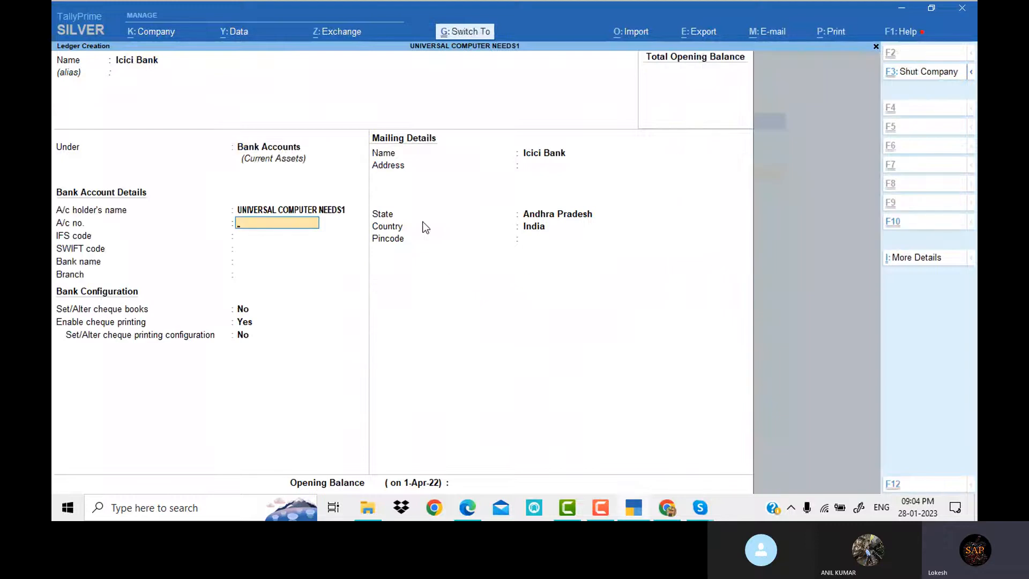
{"action": "key", "text": "ctrl+a"}
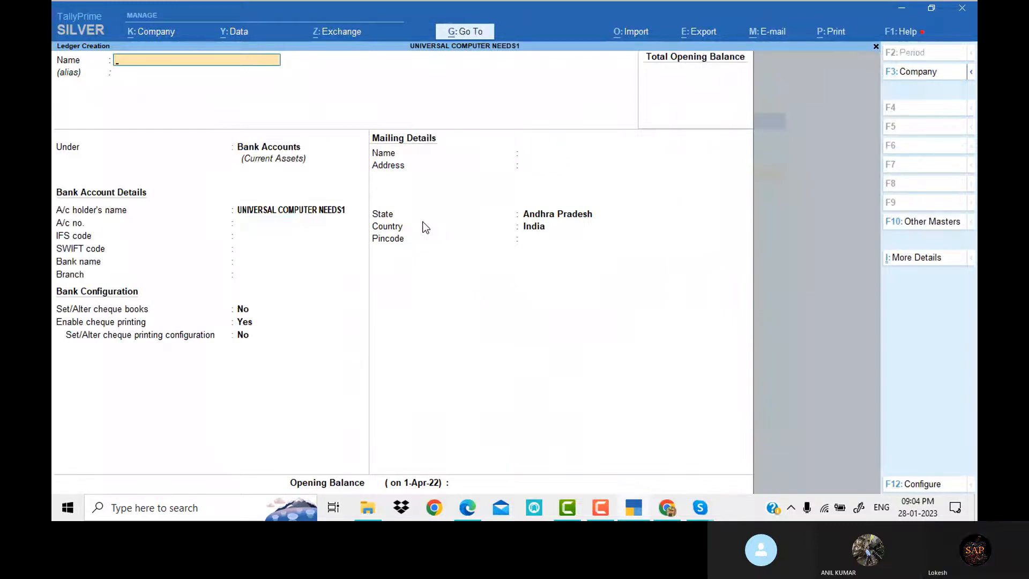
Create a ledger named Purchase under the Purchase Accounts group
{"action": "type", "text": "Purchase"}
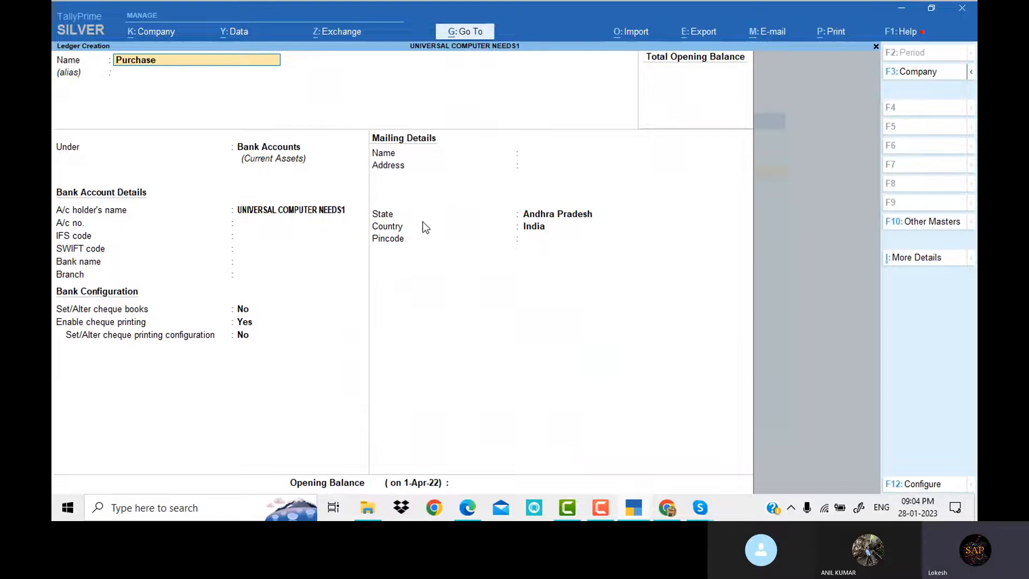
{"action": "key", "text": "Return"}
{"action": "key", "text": "Return"}
{"action": "type", "text": "pu"}
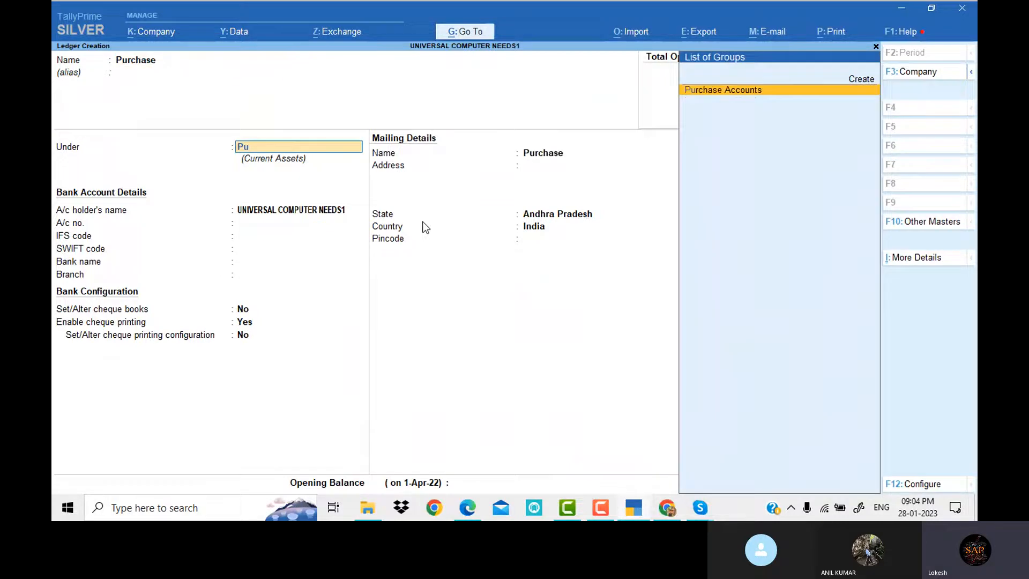
{"action": "key", "text": "Return"}
{"action": "key", "text": "ctrl+a"}
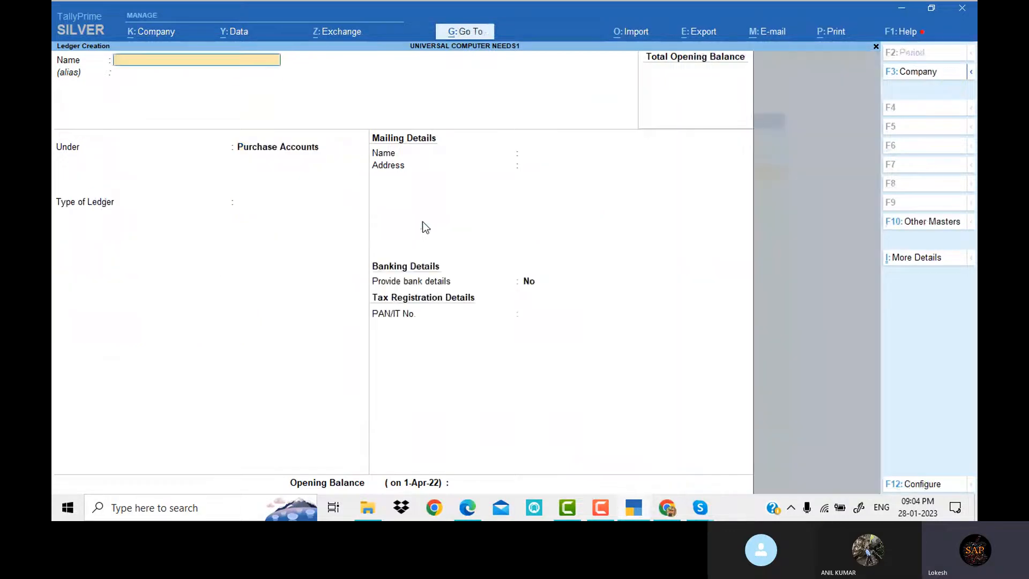
Create a ledger named Austrilia Computer Needs under Sundry Creditors, keeping state Andhra Pradesh and country India
{"action": "type", "text": "Austrilia Computer Needs"}
{"action": "key", "text": "Return"}
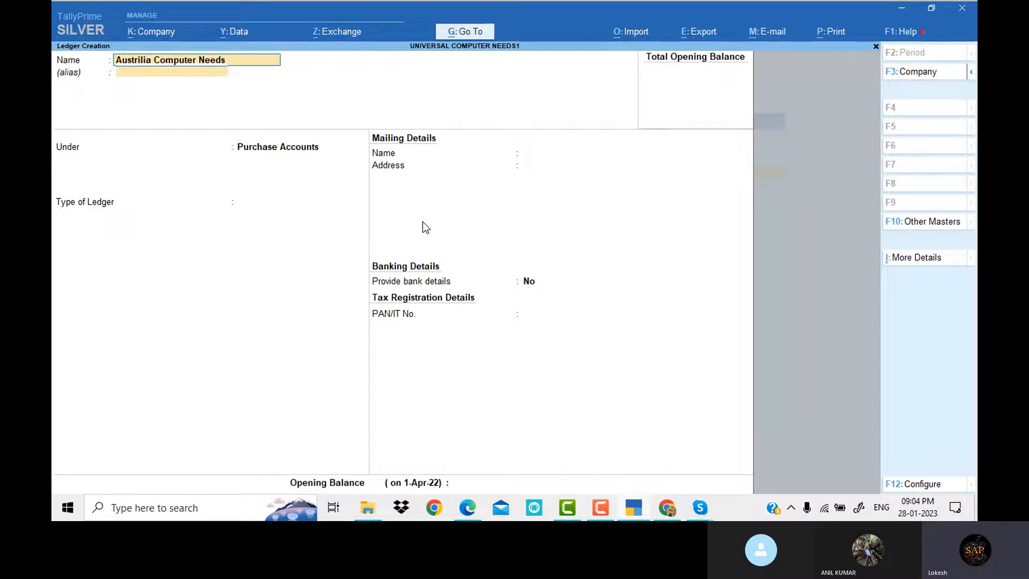
{"action": "key", "text": "Return"}
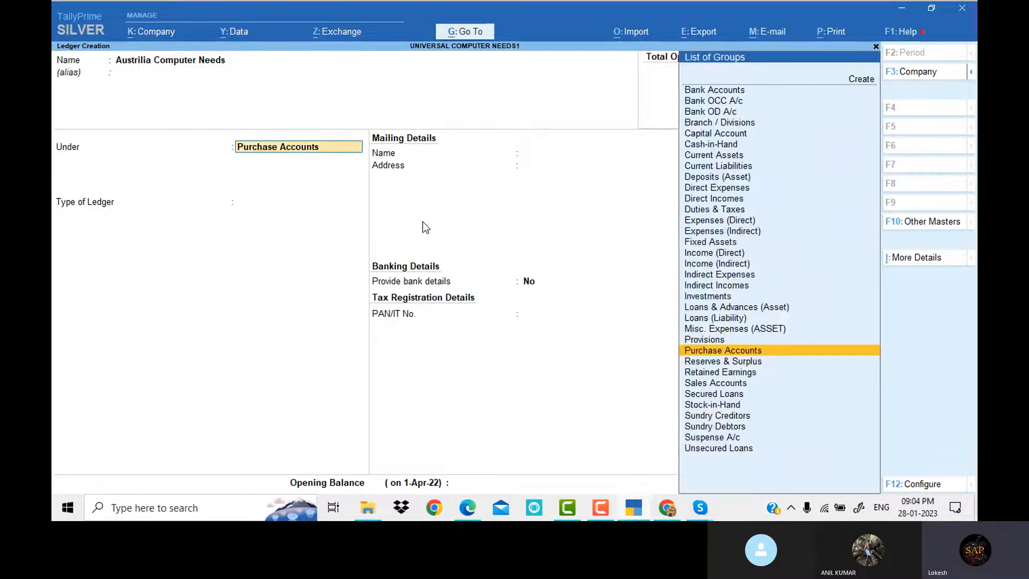
{"action": "type", "text": "su"}
{"action": "key", "text": "Return"}
{"action": "key", "text": "Return"}
{"action": "key", "text": "Return"}
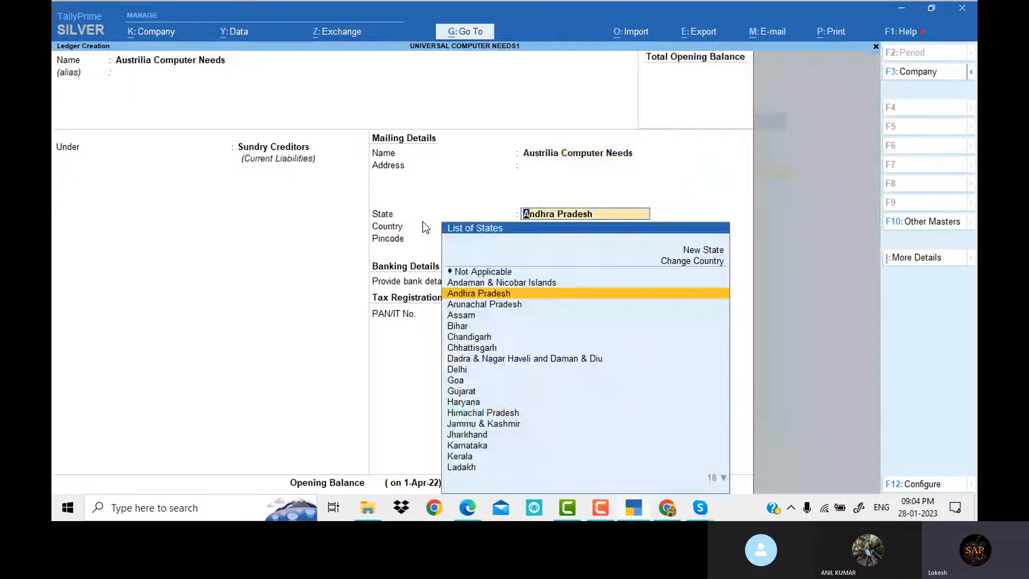
{"action": "key", "text": "Return"}
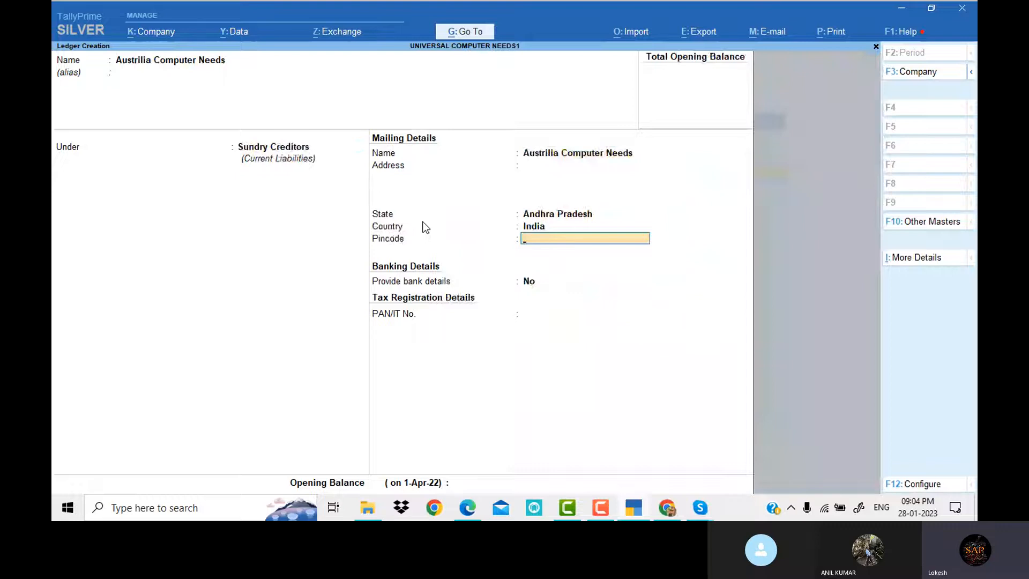
{"action": "key", "text": "BackSpace"}
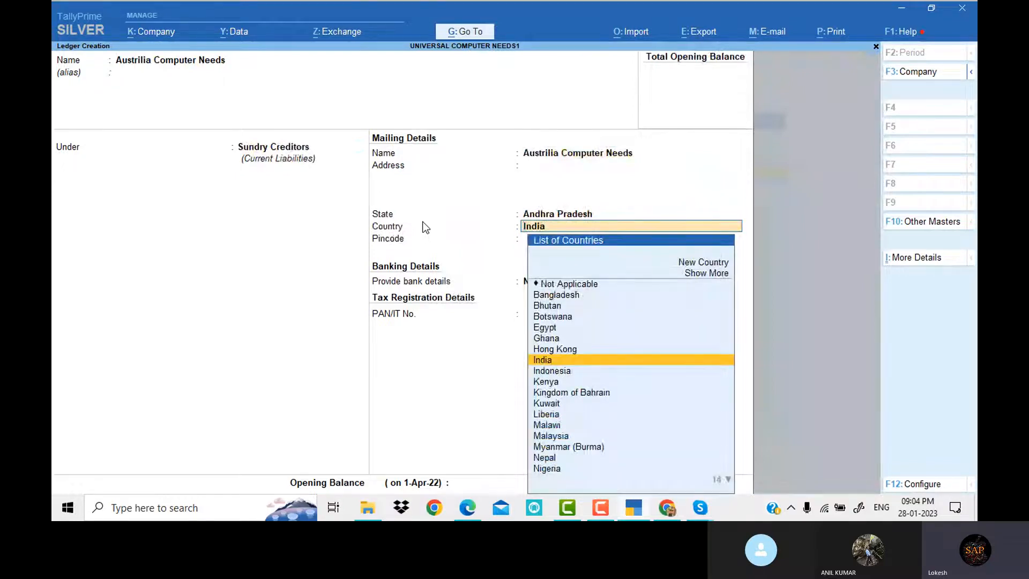
{"action": "key", "text": "Return"}
{"action": "key", "text": "Return"}
{"action": "key", "text": "Return"}
{"action": "key", "text": "Return"}
{"action": "key", "text": "Return"}
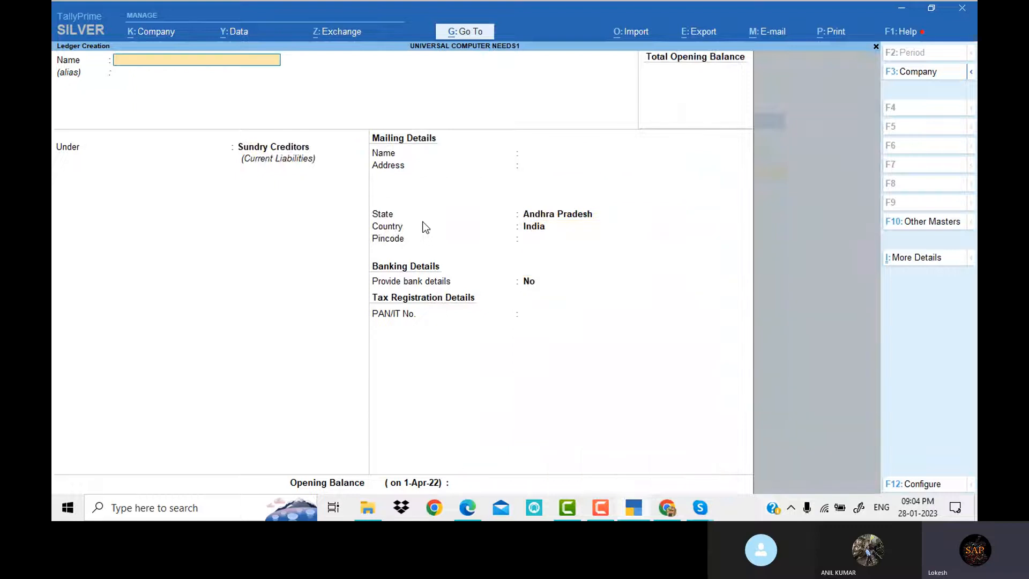
Create a ledger named Sales under the Sales Accounts group
{"action": "type", "text": "Sales"}
{"action": "key", "text": "Return"}
{"action": "key", "text": "Return"}
{"action": "type", "text": "S"}
{"action": "key", "text": "Return"}
{"action": "key", "text": "ctrl+a"}
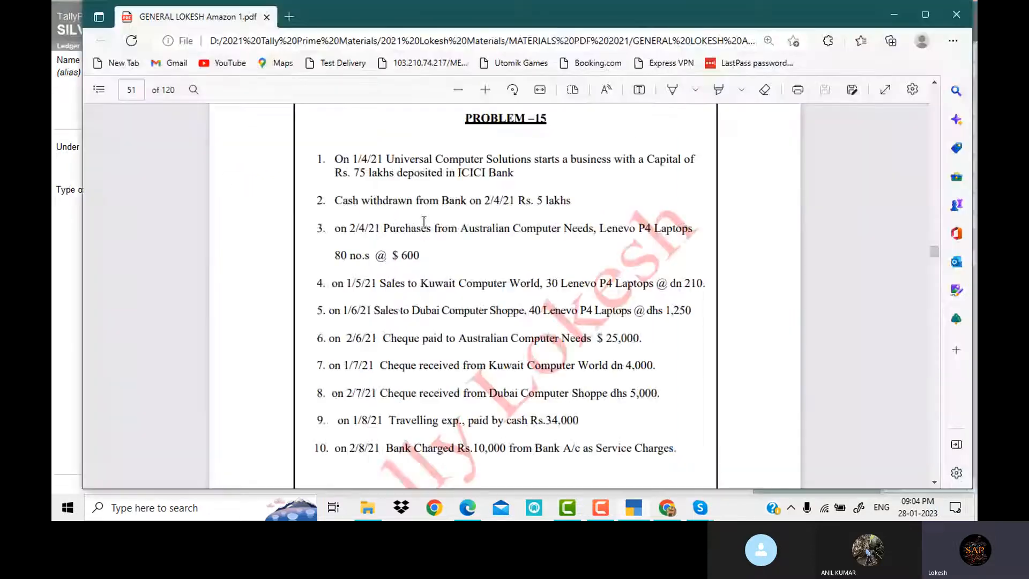
Copy Kuwait Computer World from item 4 of the problem PDF and use it as the new ledger's name
{"action": "key", "text": "alt+Tab"}
{"action": "left_click_drag", "start_coordinate": [421, 284], "coordinate": [540, 284]}
{"action": "key", "text": "ctrl+c"}
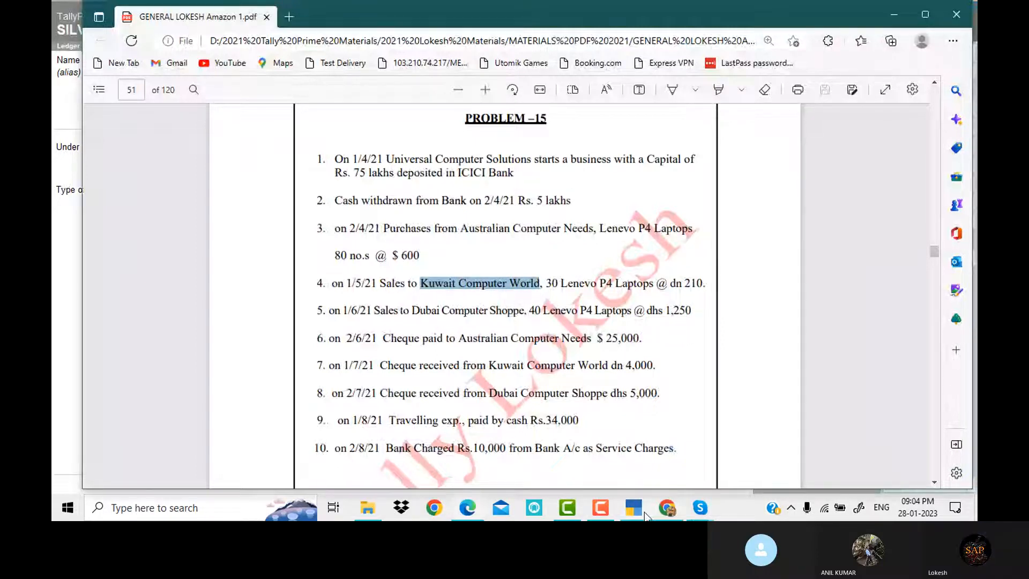
{"action": "left_click", "coordinate": [637, 509]}
{"action": "key", "text": "ctrl+v"}
{"action": "key", "text": "Return"}
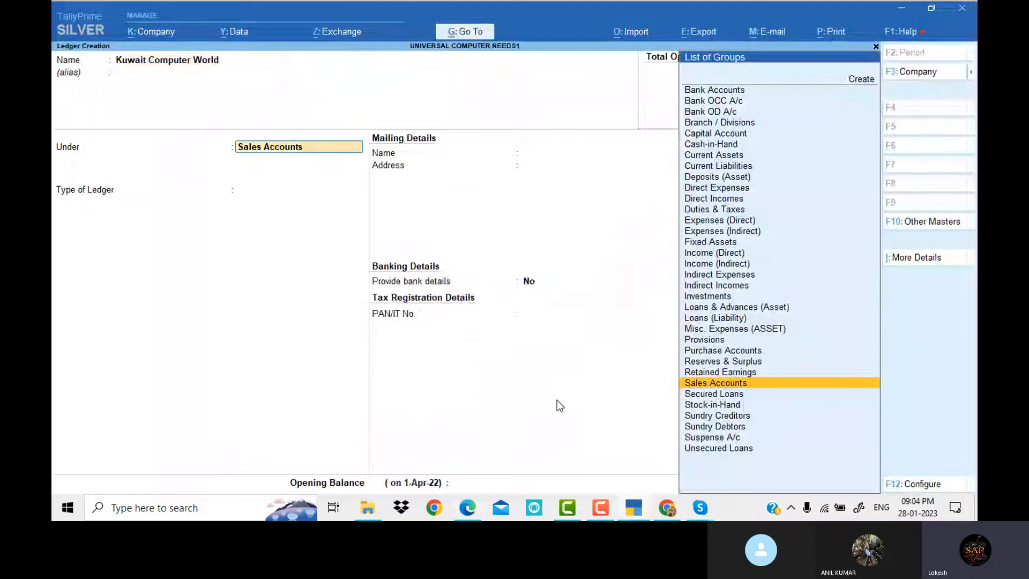
Put the Kuwait Computer World ledger under Sundry Debtors and save it, keeping state Andhra Pradesh and country India
{"action": "type", "text": "Sun"}
{"action": "key", "text": "Down"}
{"action": "key", "text": "Return"}
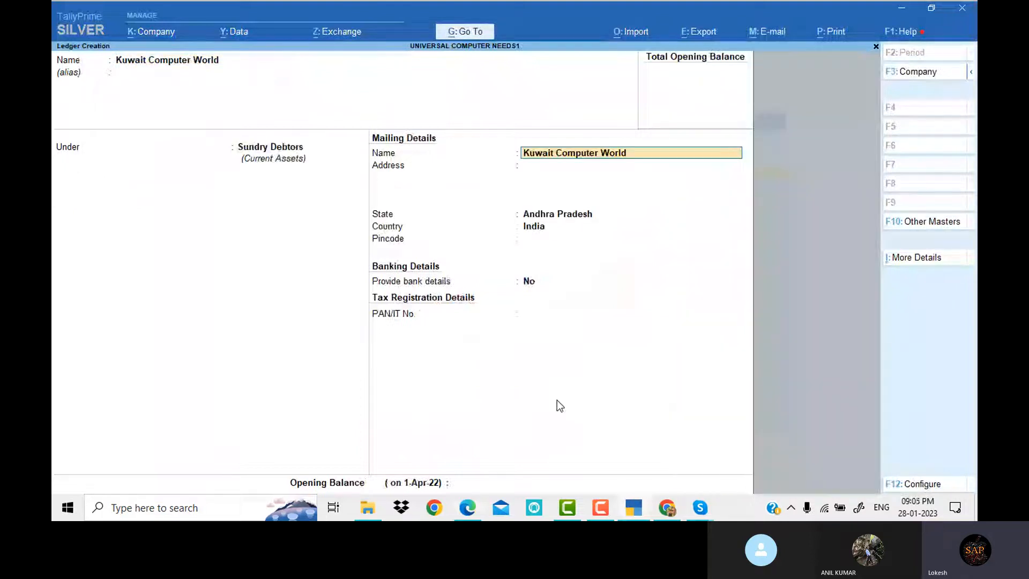
{"action": "key", "text": "Return"}
{"action": "key", "text": "Return"}
{"action": "key", "text": "Return"}
{"action": "key", "text": "Return"}
{"action": "key", "text": "Return"}
{"action": "key", "text": "Return"}
{"action": "key", "text": "Return"}
{"action": "key", "text": "Return"}
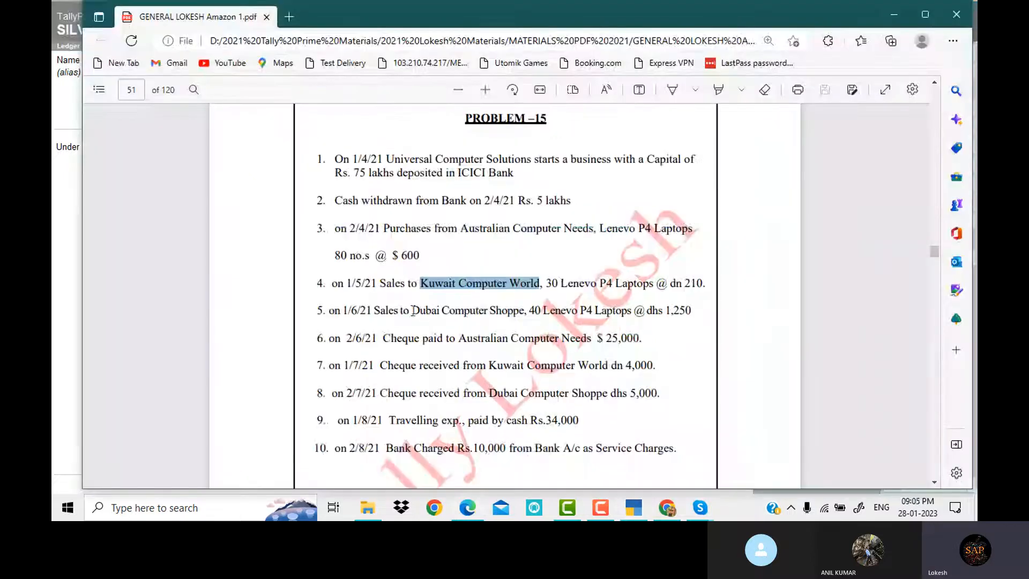
Create a ledger named DubaiComputer Shoppe under Sundry Debtors, taking the name from item 5 of the problem PDF
{"action": "key", "text": "alt+Tab"}
{"action": "left_click_drag", "start_coordinate": [412, 310], "coordinate": [525, 313]}
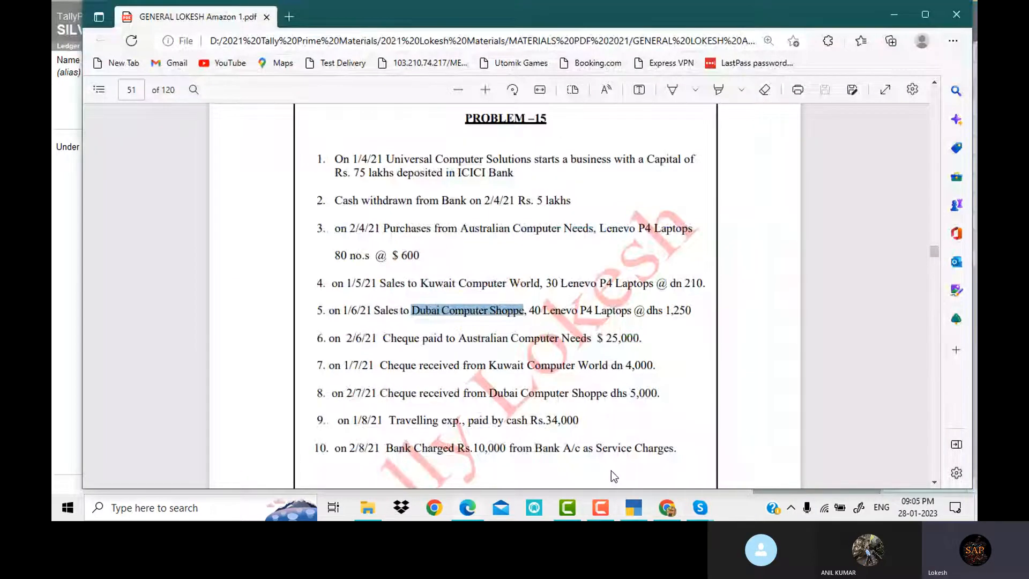
{"action": "left_click", "coordinate": [636, 507]}
{"action": "key", "text": "ctrl+alt+v"}
{"action": "key", "text": "Return"}
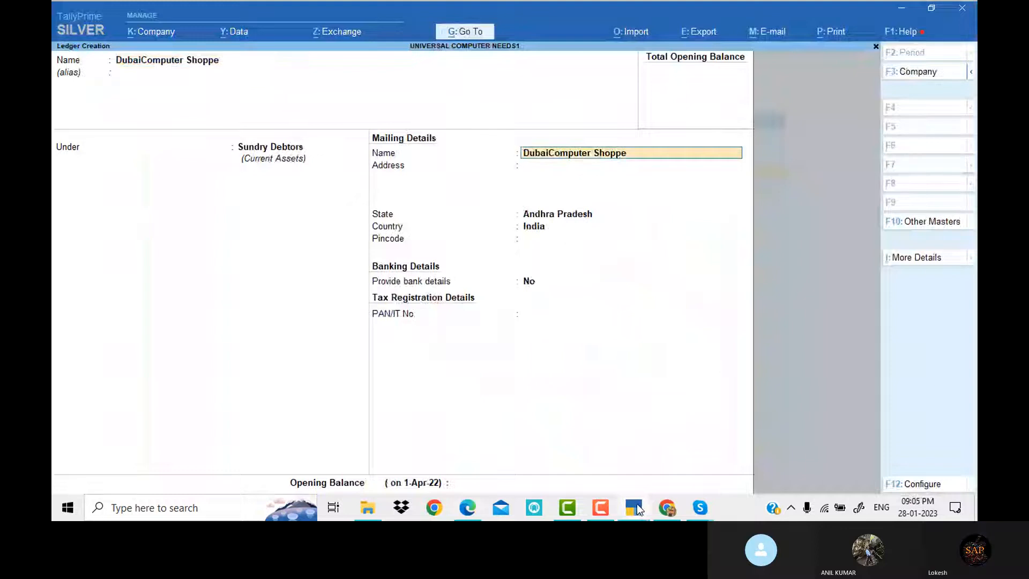
{"action": "key", "text": "Return"}
{"action": "key", "text": "Return"}
{"action": "key", "text": "Return"}
{"action": "key", "text": "Return"}
{"action": "key", "text": "Return"}
{"action": "key", "text": "Return"}
{"action": "key", "text": "Return"}
{"action": "key", "text": "Return"}
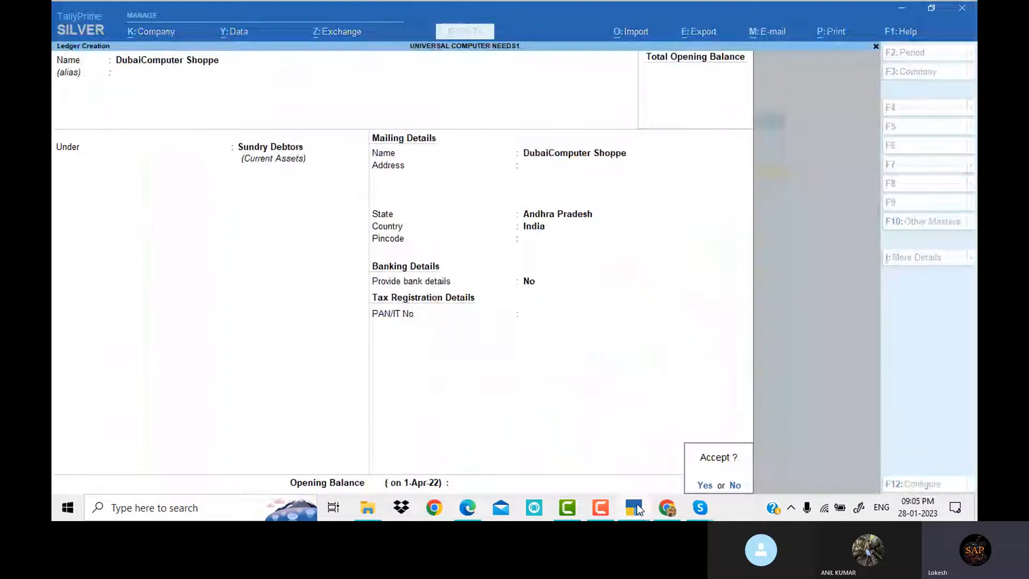
{"action": "key", "text": "Return"}
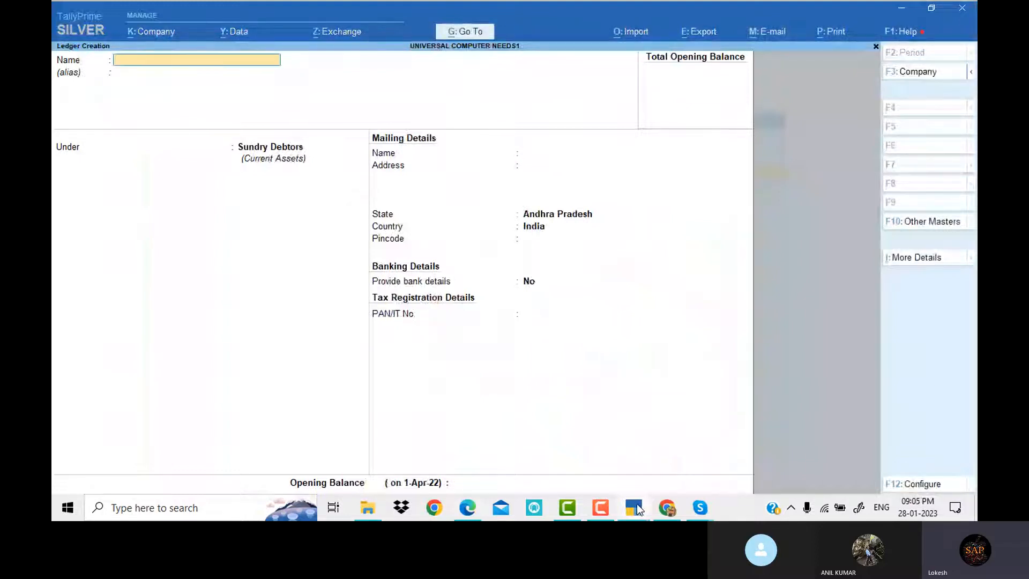
Create a ledger named Travelling exp under Indirect Expenses, taking the name from item 9 of the problem PDF
{"action": "left_click", "coordinate": [637, 506]}
{"action": "left_click_drag", "start_coordinate": [389, 419], "coordinate": [459, 420]}
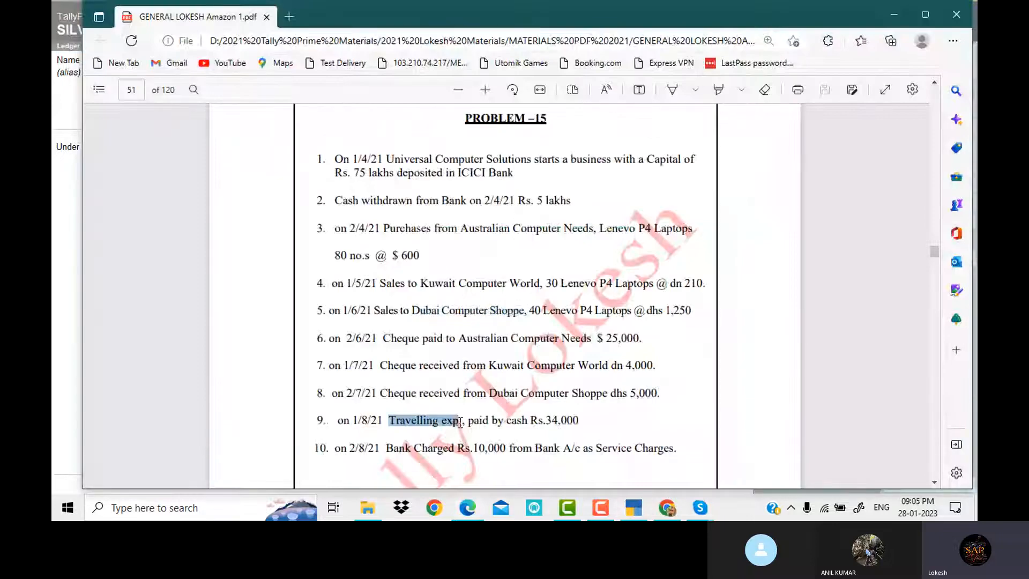
{"action": "left_click", "coordinate": [636, 508]}
{"action": "key", "text": "ctrl+v"}
{"action": "key", "text": "Return"}
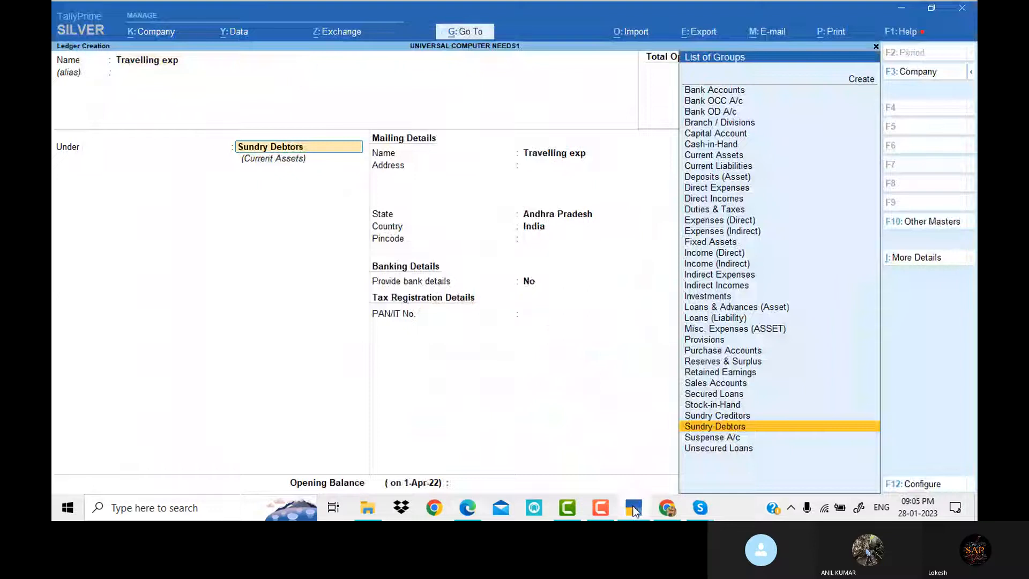
{"action": "type", "text": "ind"}
{"action": "key", "text": "Return"}
{"action": "key", "text": "Return"}
{"action": "key", "text": "Return"}
{"action": "key", "text": "Return"}
{"action": "key", "text": "Return"}
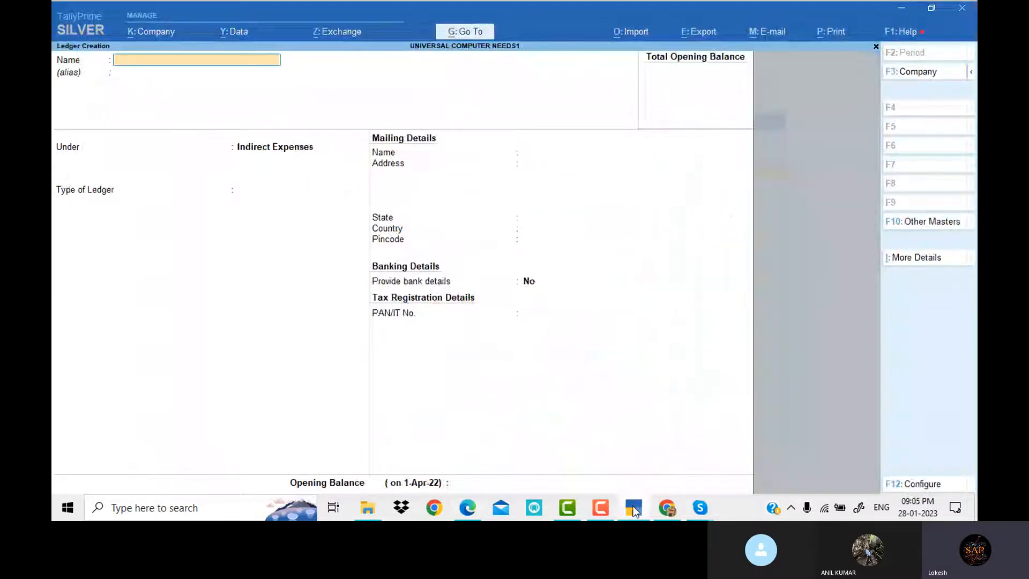
Copy the Bank Charge wording from item 10 of the problem PDF into the new ledger's name
{"action": "key", "text": "alt+Tab"}
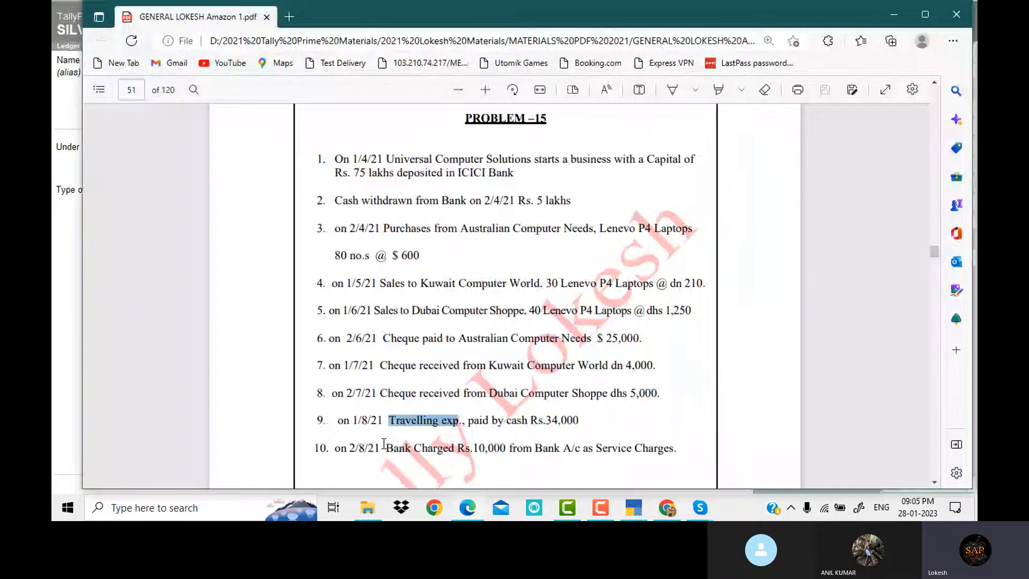
{"action": "left_click_drag", "start_coordinate": [385, 448], "coordinate": [448, 448]}
{"action": "key", "text": "Page_Down"}
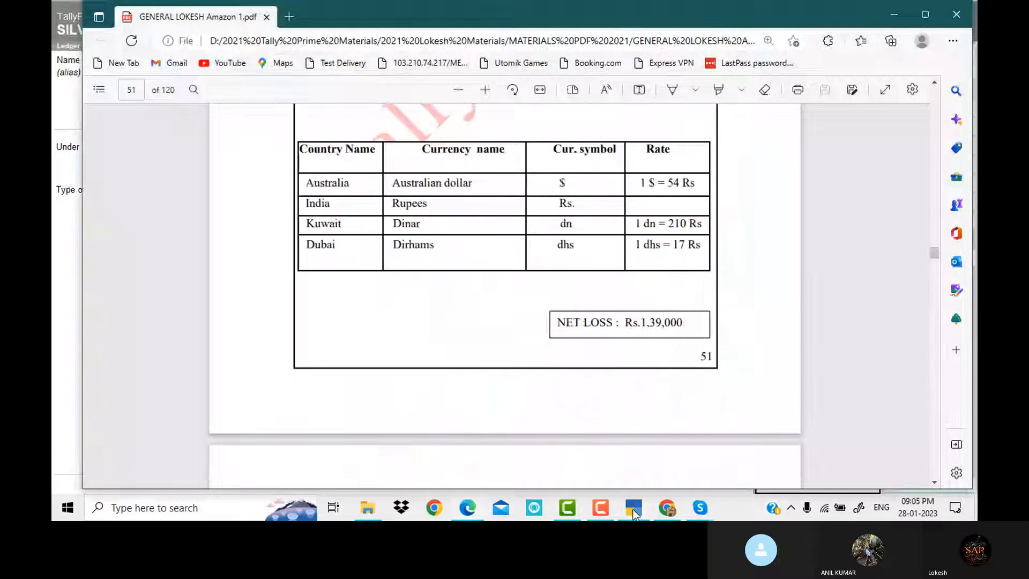
{"action": "key", "text": "Page_Up"}
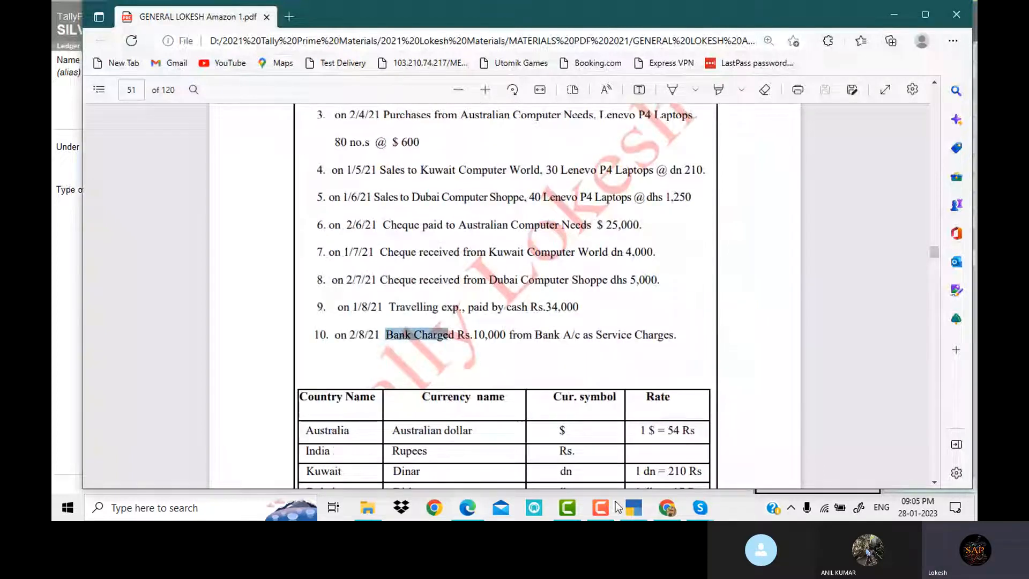
{"action": "key", "text": "alt+Tab"}
{"action": "key", "text": "ctrl+alt+v"}
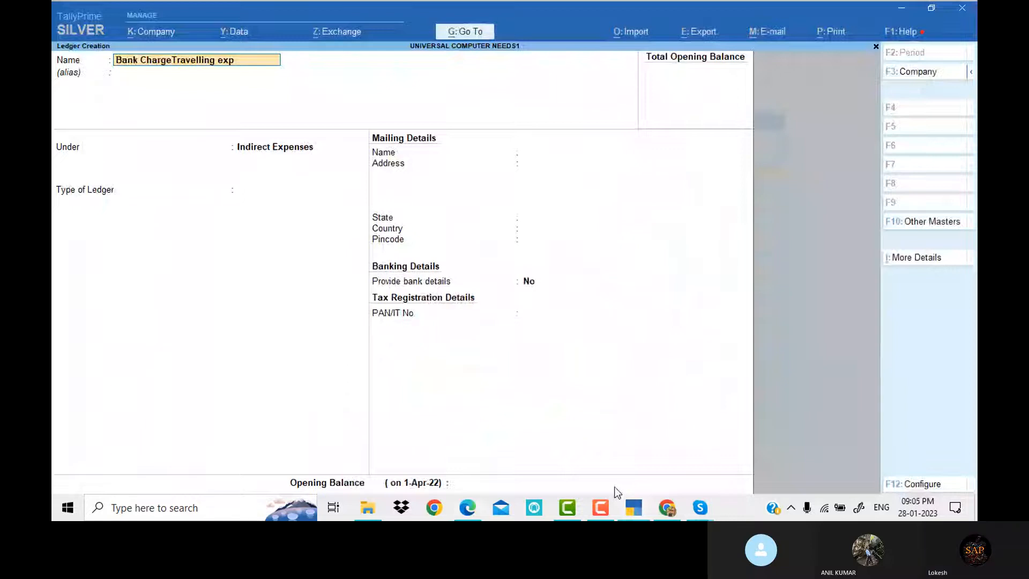
Correct the ledger name to Bank Charges, save it under Indirect Expenses and leave ledger creation
{"action": "key", "text": "BackSpace"}
{"action": "key", "text": "BackSpace"}
{"action": "key", "text": "BackSpace"}
{"action": "key", "text": "BackSpace"}
{"action": "key", "text": "BackSpace"}
{"action": "key", "text": "BackSpace"}
{"action": "key", "text": "BackSpace"}
{"action": "key", "text": "BackSpace"}
{"action": "key", "text": "BackSpace"}
{"action": "key", "text": "BackSpace"}
{"action": "key", "text": "BackSpace"}
{"action": "key", "text": "BackSpace"}
{"action": "key", "text": "BackSpace"}
{"action": "key", "text": "BackSpace"}
{"action": "key", "text": "BackSpace"}
{"action": "type", "text": "es"}
{"action": "key", "text": "Return"}
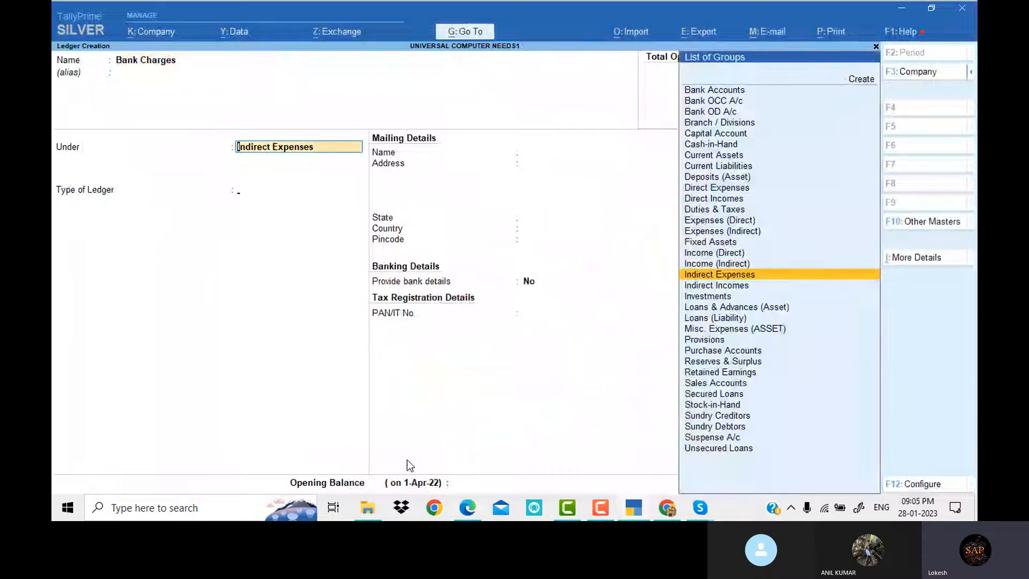
{"action": "key", "text": "ctrl+a"}
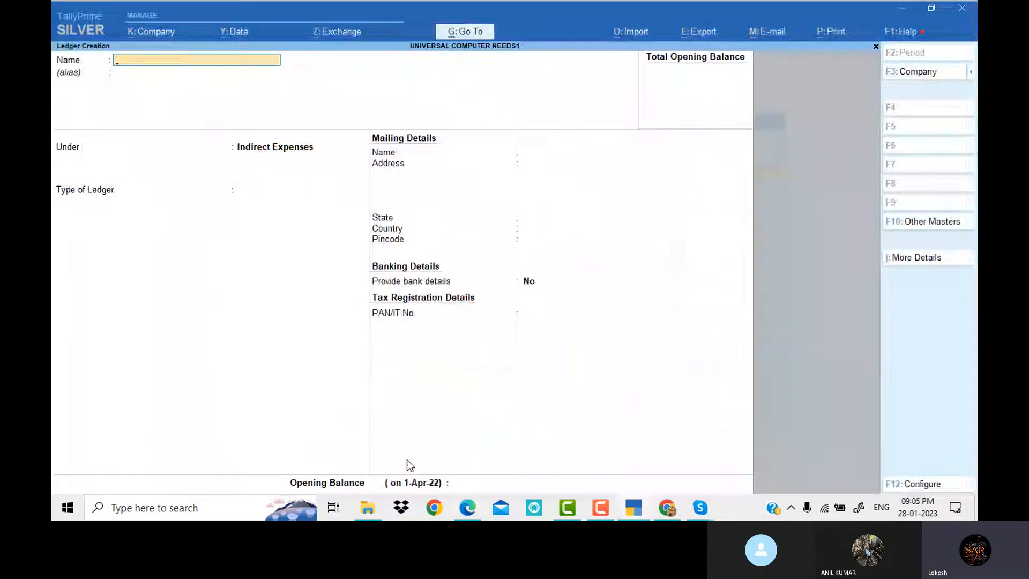
{"action": "key", "text": "Escape"}
{"action": "key", "text": "y"}
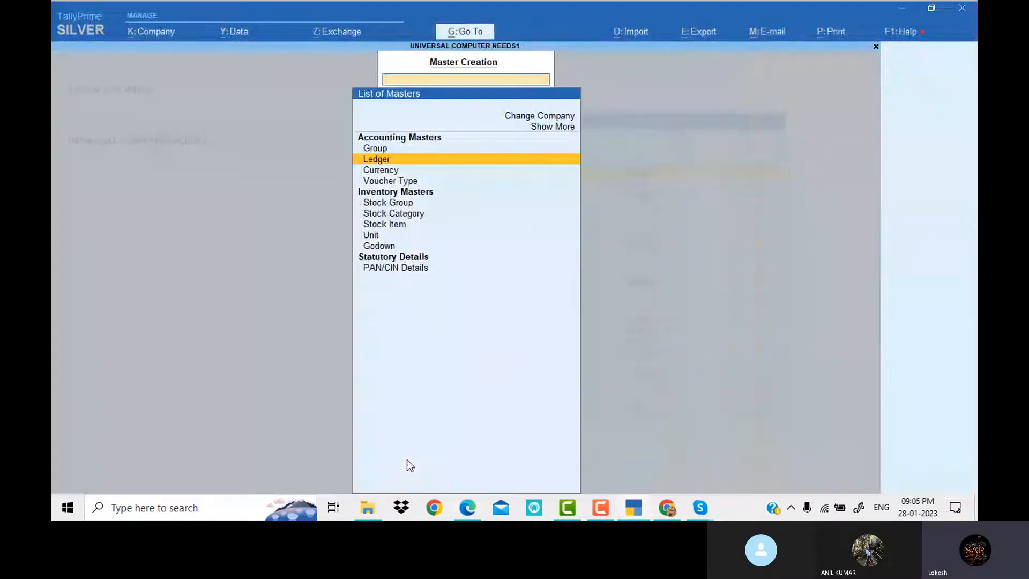
Create a currency with symbol $ and formal name Dollor, keeping two decimal places and the other default options
{"action": "key", "text": "Down"}
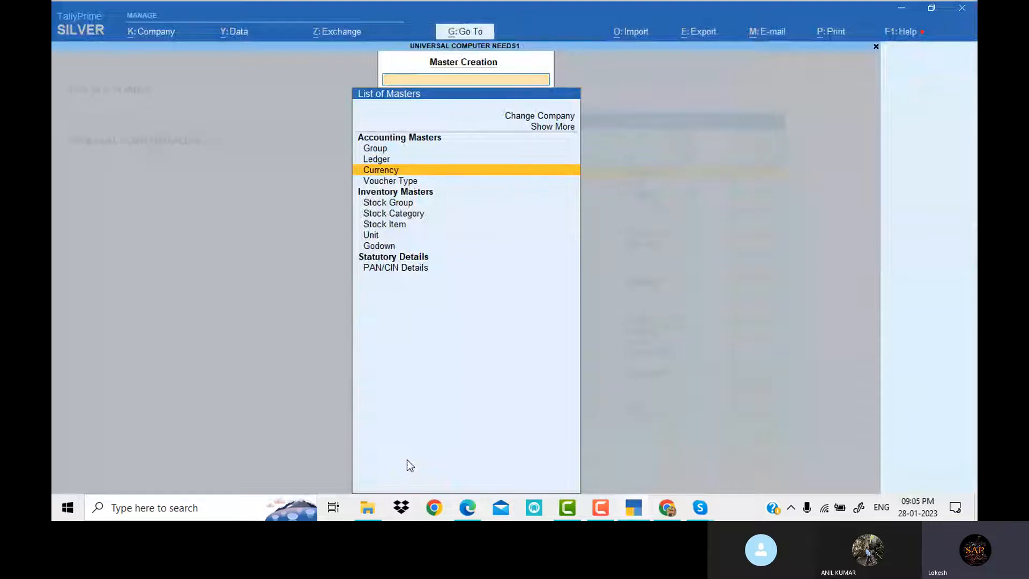
{"action": "key", "text": "Return"}
{"action": "type", "text": "c"}
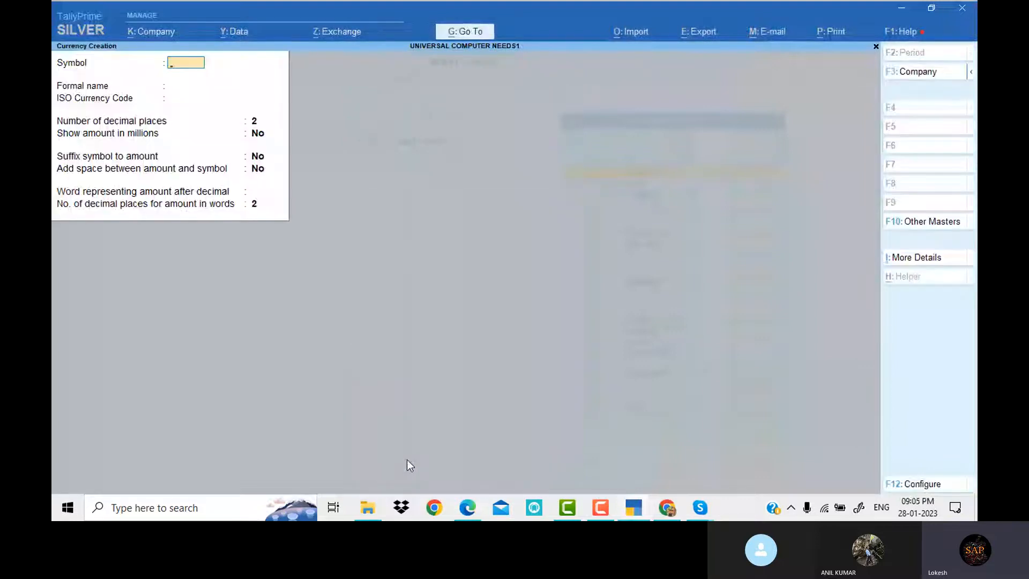
{"action": "type", "text": "$"}
{"action": "key", "text": "Return"}
{"action": "type", "text": "Dollo"}
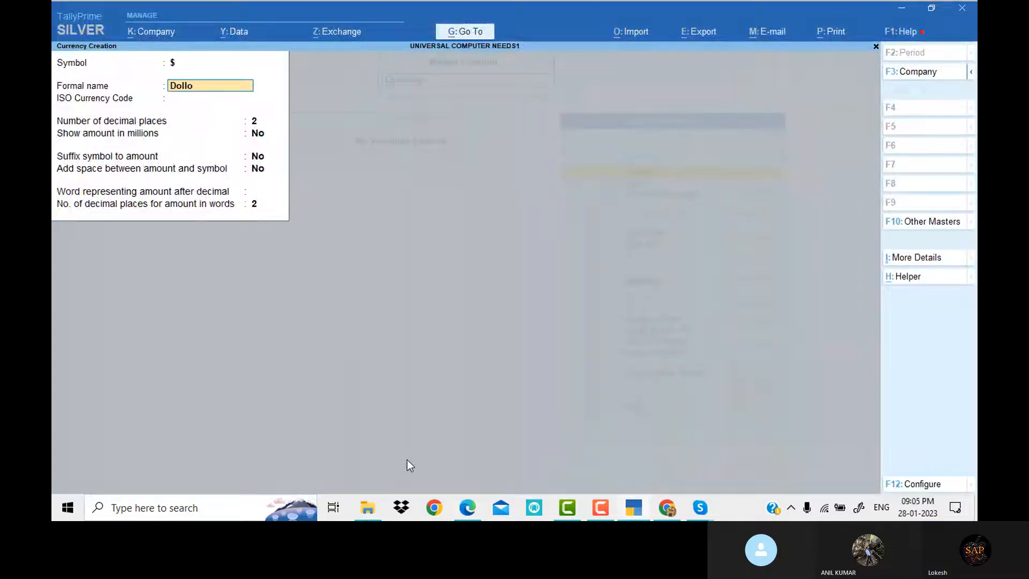
{"action": "key", "text": "Return"}
{"action": "key", "text": "Return"}
{"action": "key", "text": "Return"}
{"action": "key", "text": "Return"}
{"action": "key", "text": "Return"}
{"action": "key", "text": "Return"}
{"action": "key", "text": "Return"}
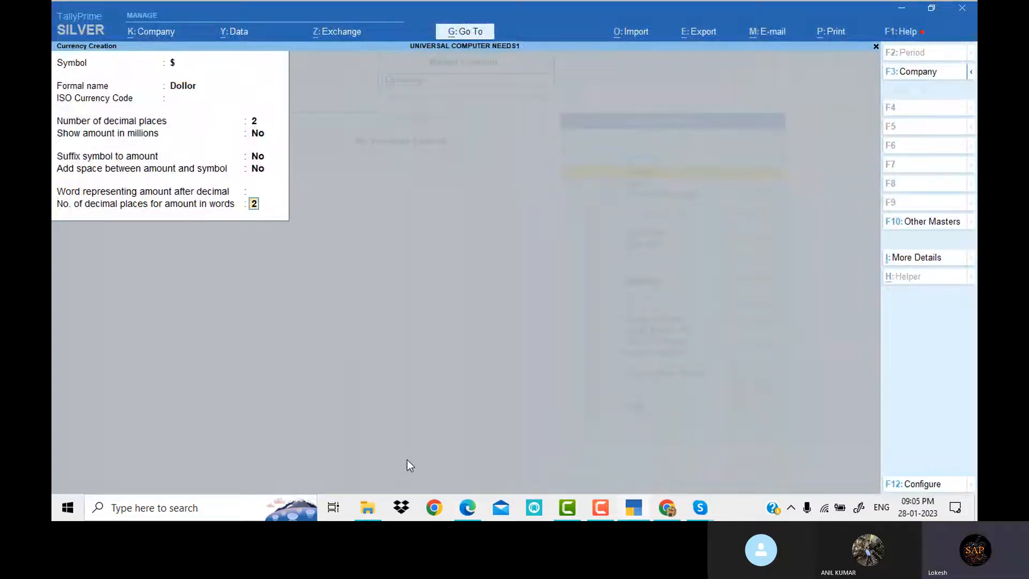
{"action": "key", "text": "Return"}
{"action": "key", "text": "Return"}
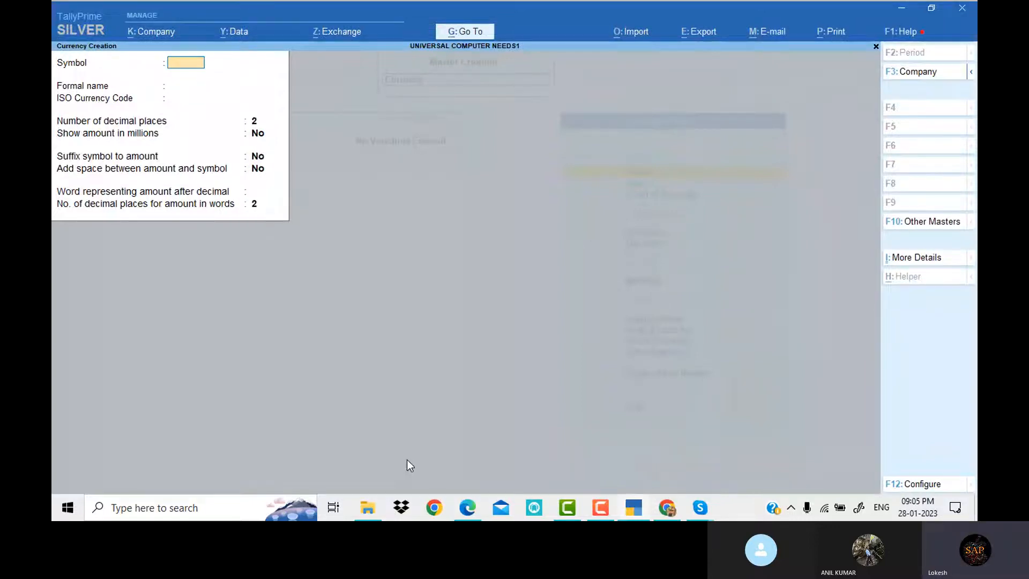
Create a currency with symbol dn and formal name Dinar from the PDF's currency table, keeping the default options
{"action": "key", "text": "alt+Tab"}
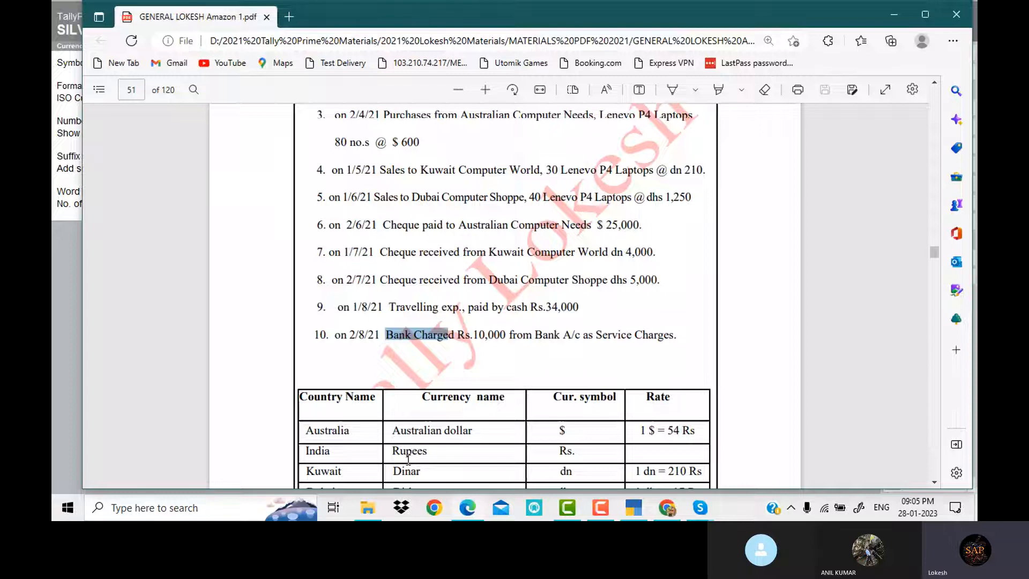
{"action": "scroll", "coordinate": [408, 459], "scroll_direction": "down", "scroll_amount": 1}
{"action": "key", "text": "alt+Tab"}
{"action": "type", "text": "d"}
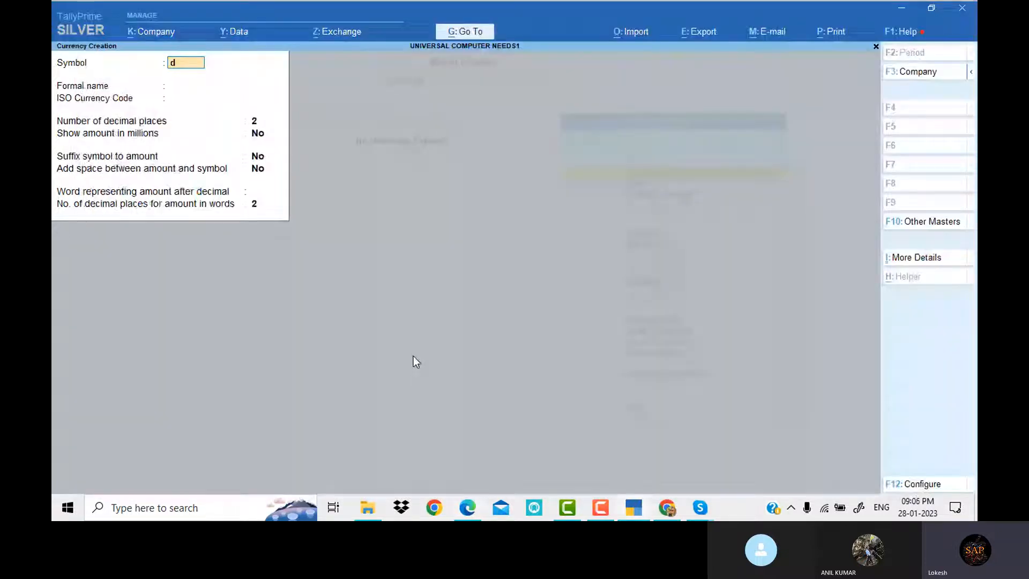
{"action": "type", "text": "n"}
{"action": "key", "text": "Return"}
{"action": "type", "text": "Dinar"}
{"action": "key", "text": "Return"}
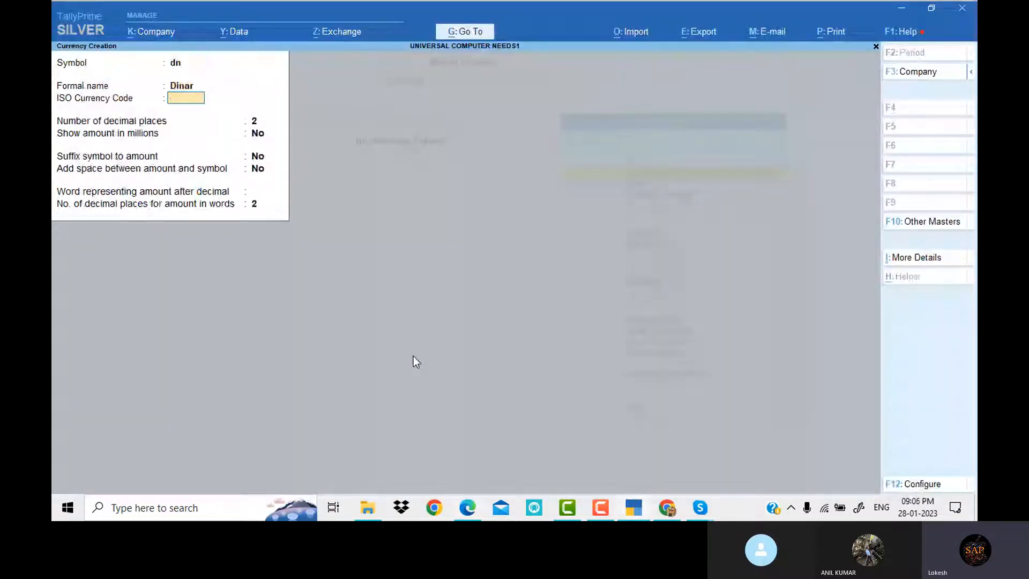
{"action": "key", "text": "Return"}
{"action": "key", "text": "Return"}
{"action": "key", "text": "Return"}
{"action": "key", "text": "Return"}
{"action": "key", "text": "Return"}
{"action": "key", "text": "Return"}
{"action": "key", "text": "Return"}
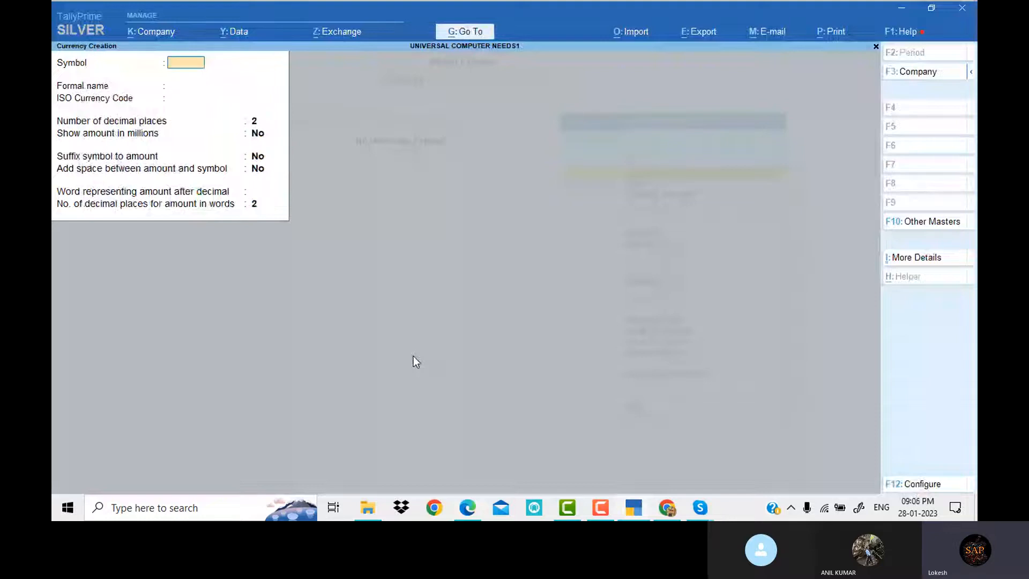
Create a currency with symbol dhs and formal name Dirhms, keeping the default options, and leave currency creation
{"action": "key", "text": "alt+Tab"}
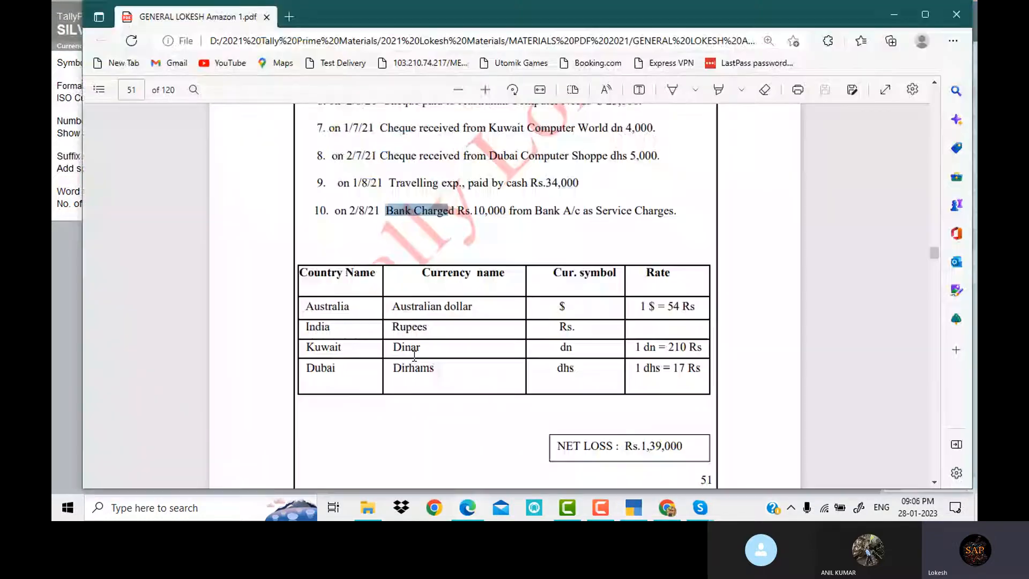
{"action": "key", "text": "alt+Tab"}
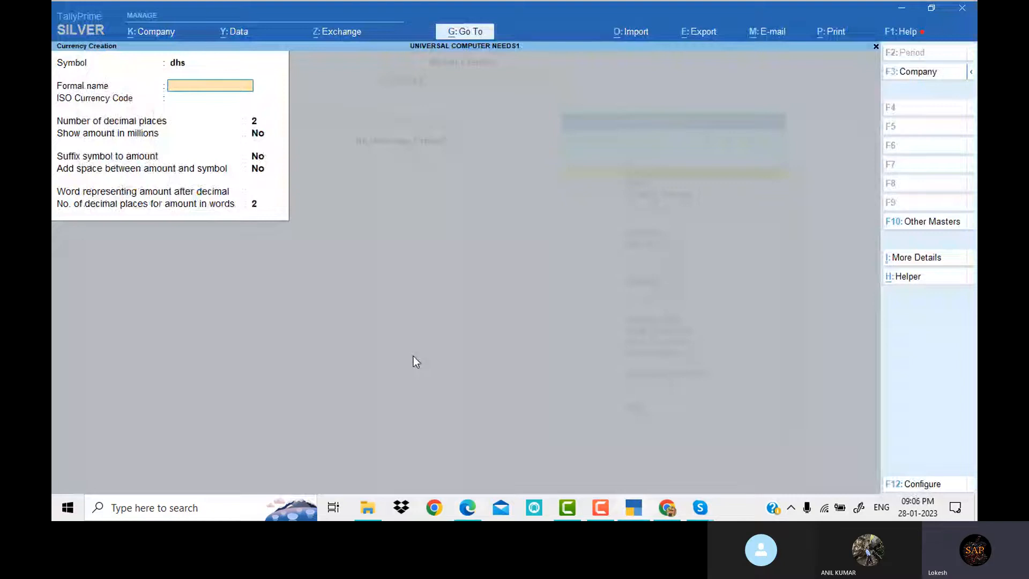
{"action": "key", "text": "alt+Tab"}
{"action": "key", "text": "alt+Tab"}
{"action": "type", "text": "D"}
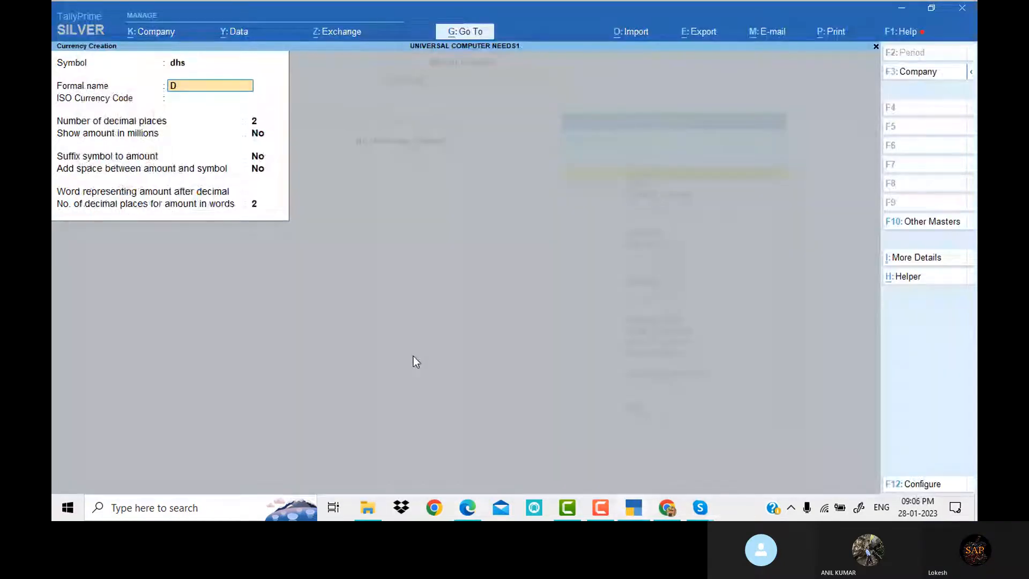
{"action": "type", "text": "irhms"}
{"action": "key", "text": "Return"}
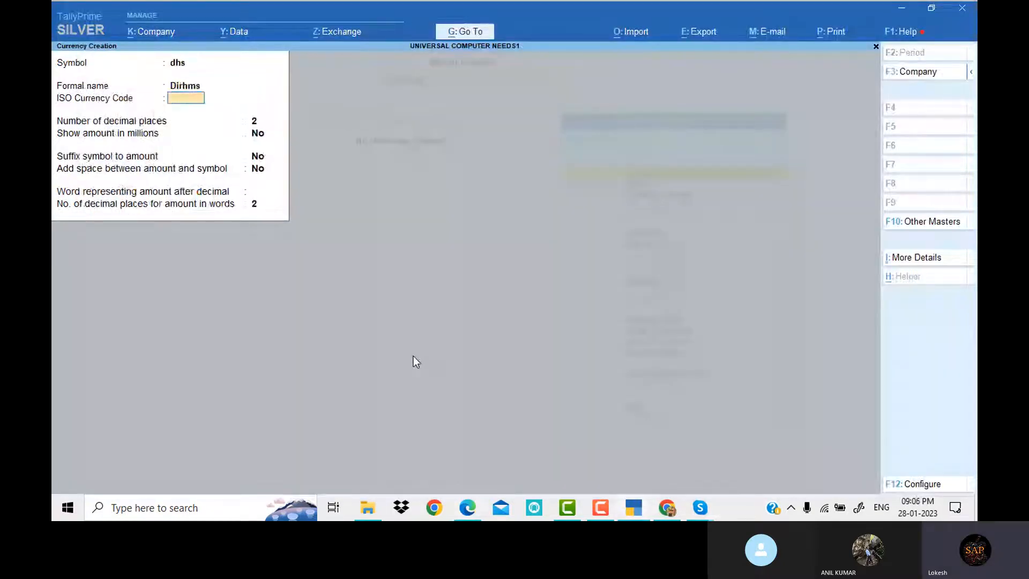
{"action": "key", "text": "Return"}
{"action": "key", "text": "Return"}
{"action": "key", "text": "Return"}
{"action": "key", "text": "Return"}
{"action": "key", "text": "Return"}
{"action": "key", "text": "Return"}
{"action": "key", "text": "Return"}
{"action": "key", "text": "Return"}
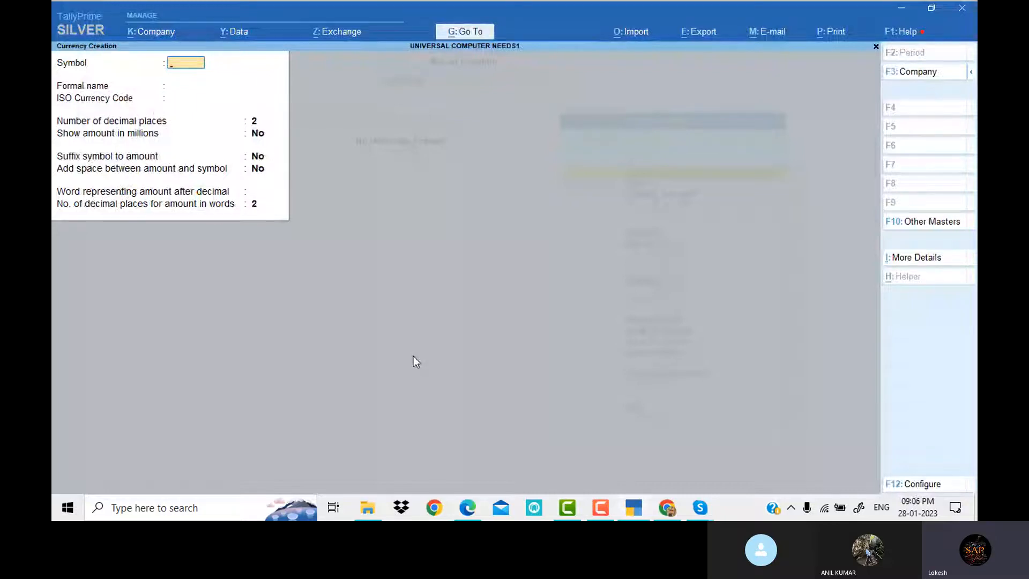
{"action": "key", "text": "Escape"}
{"action": "key", "text": "Return"}
Open the rates of exchange and set the $ (Dollor) standard rate to ₹ 54, following the PDF's currency table
{"action": "key", "text": "Down"}
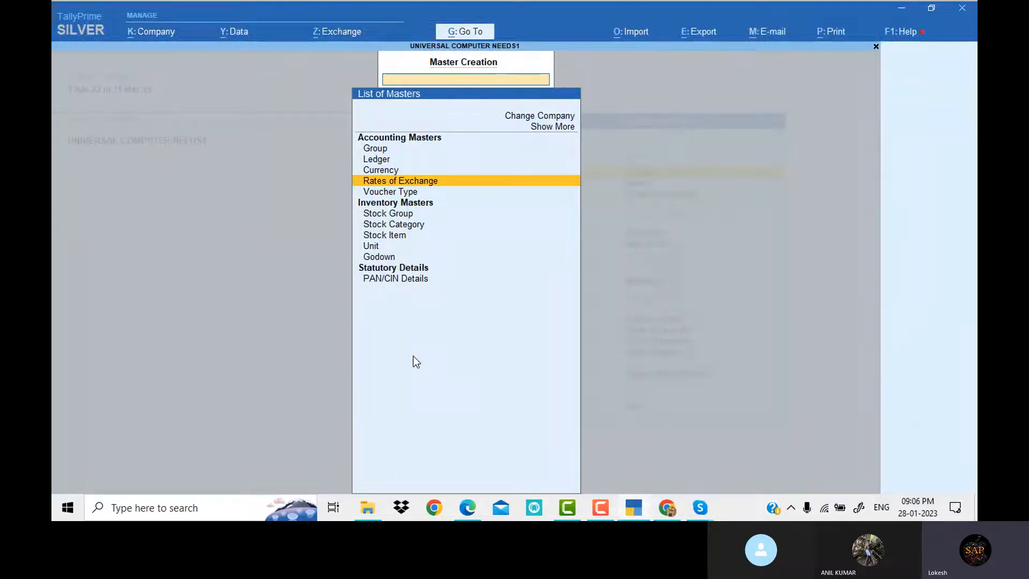
{"action": "key", "text": "Return"}
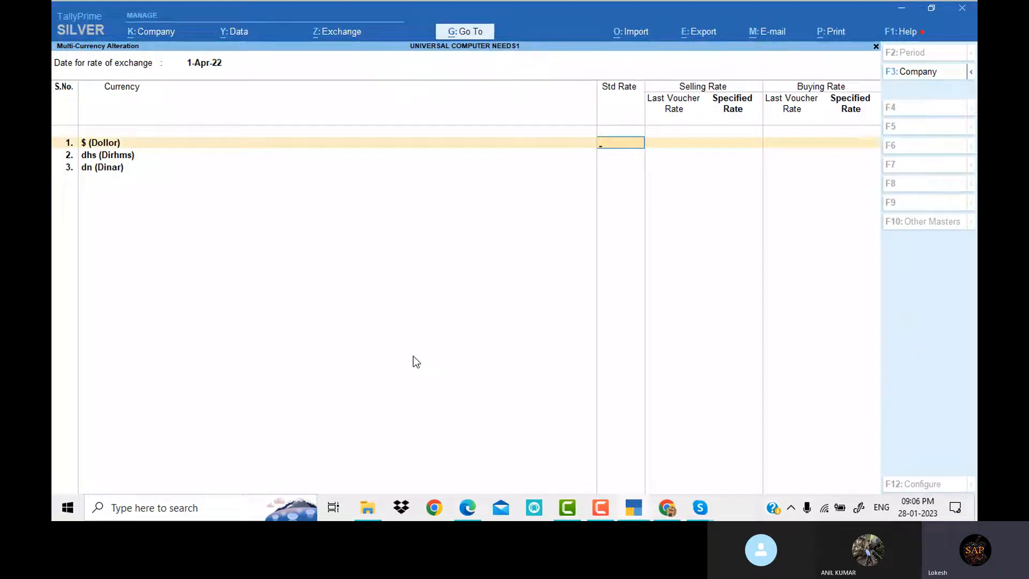
{"action": "key", "text": "alt+Tab"}
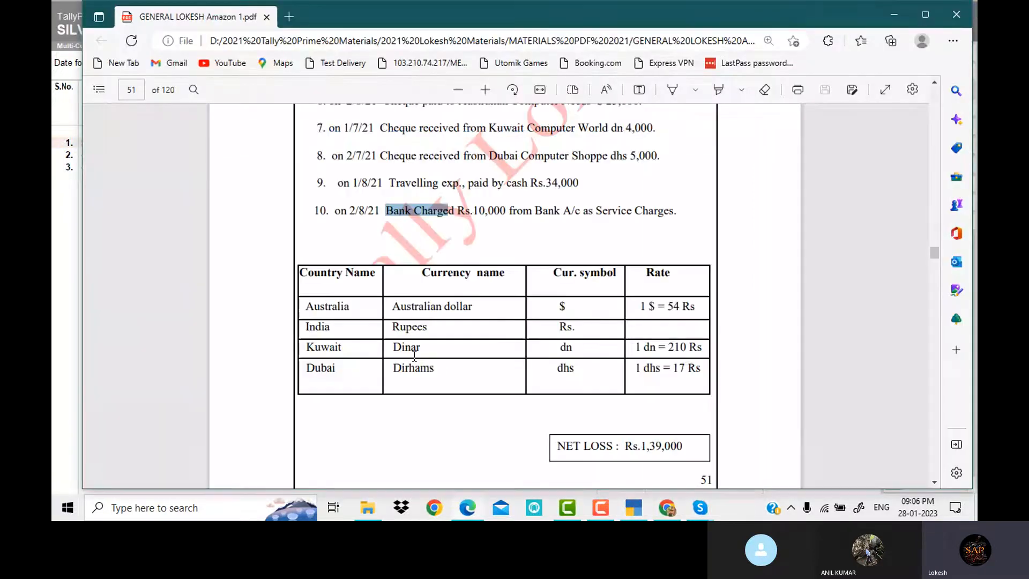
{"action": "key", "text": "alt+Tab"}
{"action": "key", "text": "Return"}
{"action": "key", "text": "Return"}
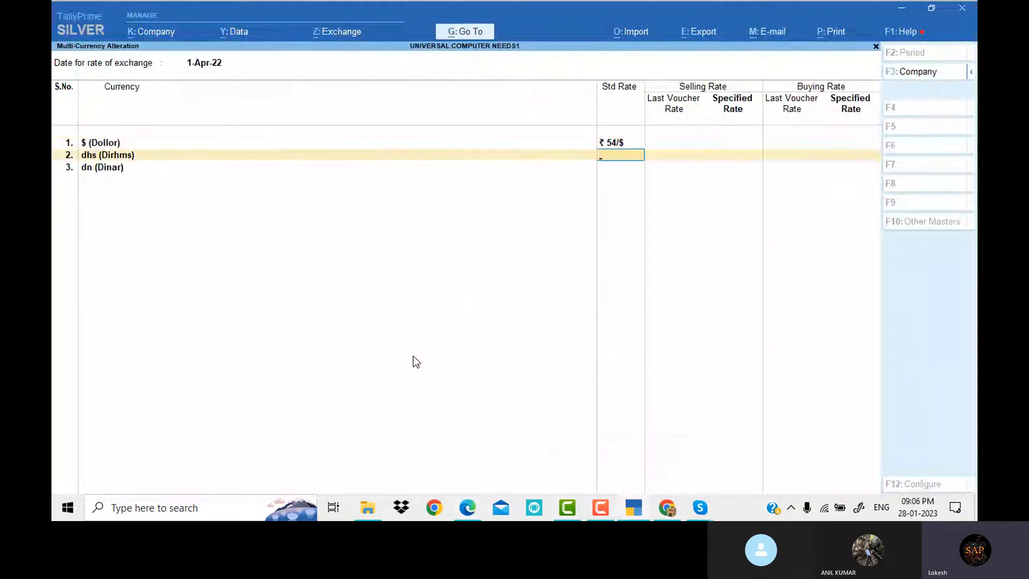
Set the standard rates from the PDF's table to ₹ 17 for dhs and ₹ 210 for dn, and save the exchange rates
{"action": "key", "text": "alt+Tab"}
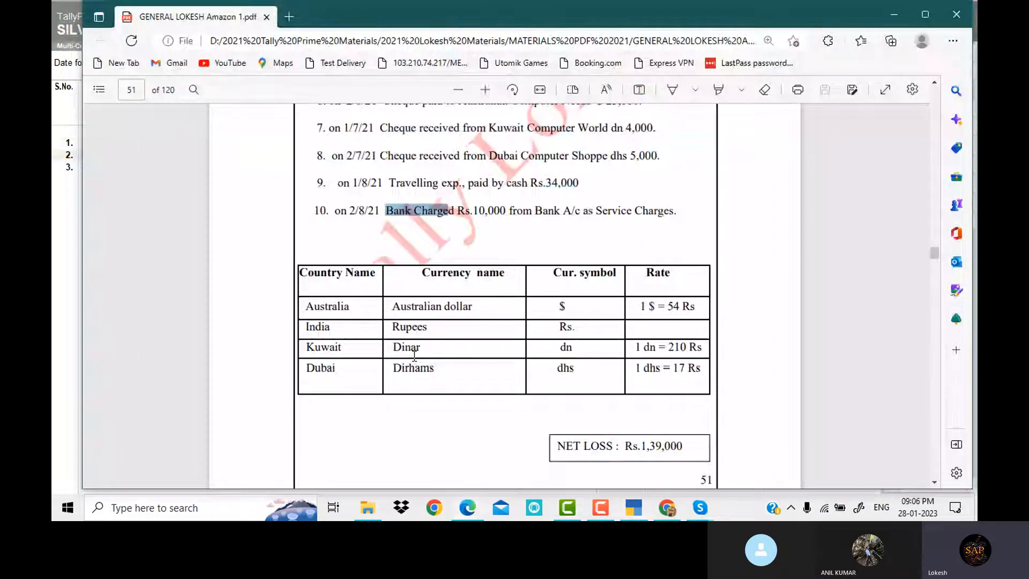
{"action": "key", "text": "alt+Tab"}
{"action": "key", "text": "alt+Tab"}
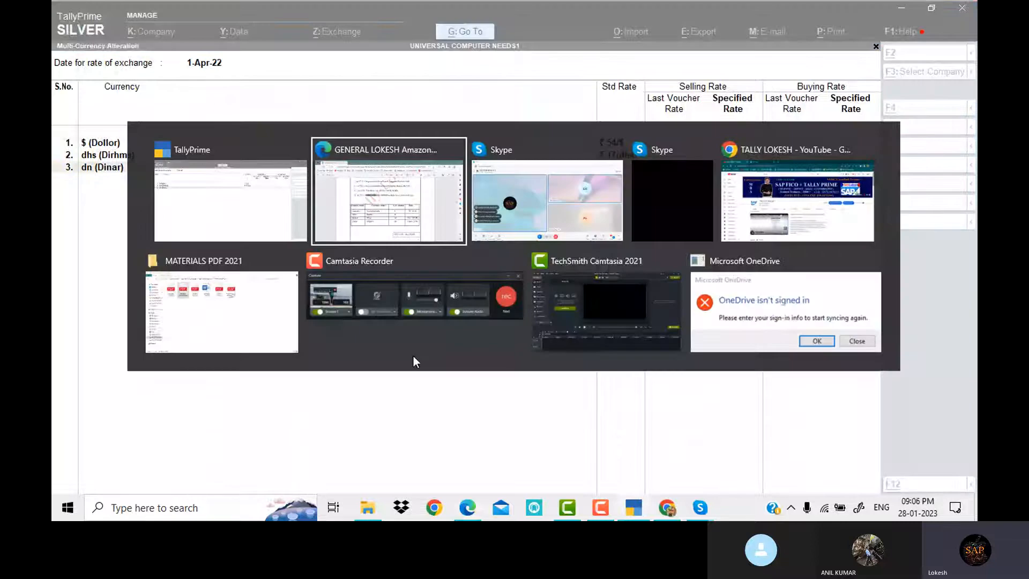
{"action": "key", "text": "alt+Tab"}
{"action": "key", "text": "Return"}
{"action": "key", "text": "Return"}
{"action": "key", "text": "Return"}
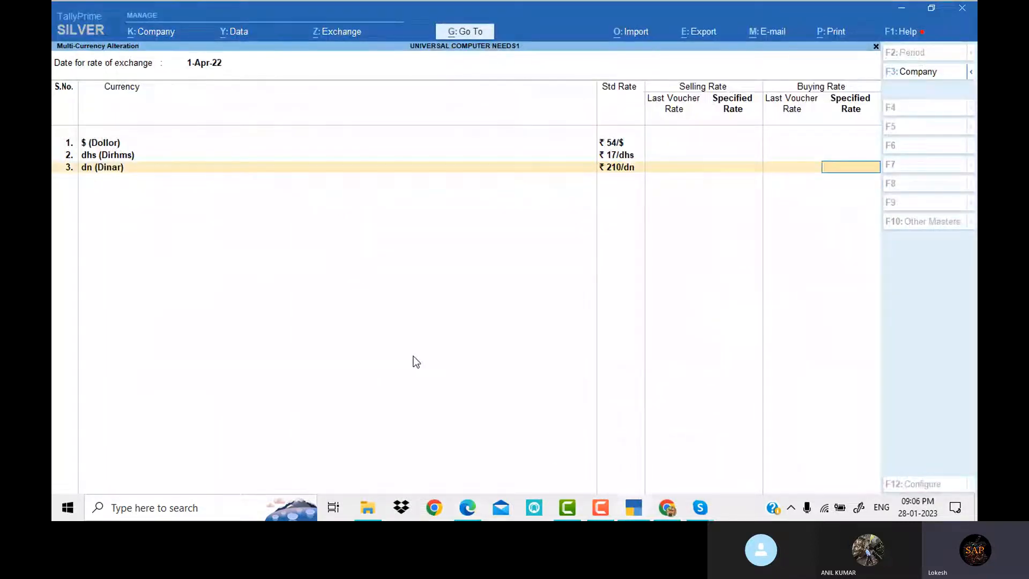
{"action": "key", "text": "Return"}
Create a simple unit with the symbol nos, keeping the default options, and leave unit creation
{"action": "key", "text": "Down"}
{"action": "key", "text": "Down"}
{"action": "key", "text": "Down"}
{"action": "key", "text": "Down"}
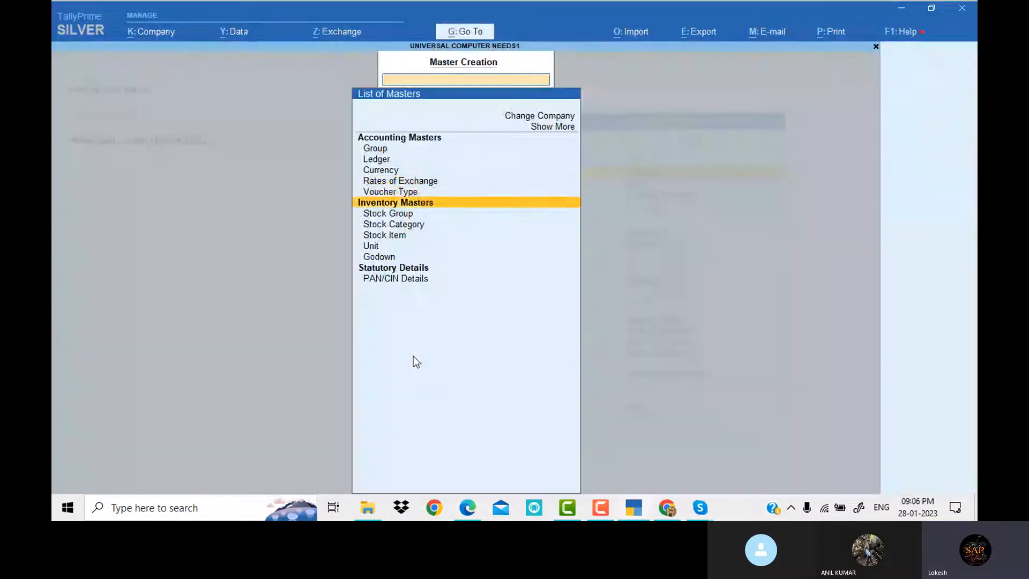
{"action": "key", "text": "Down"}
{"action": "key", "text": "Down"}
{"action": "key", "text": "Return"}
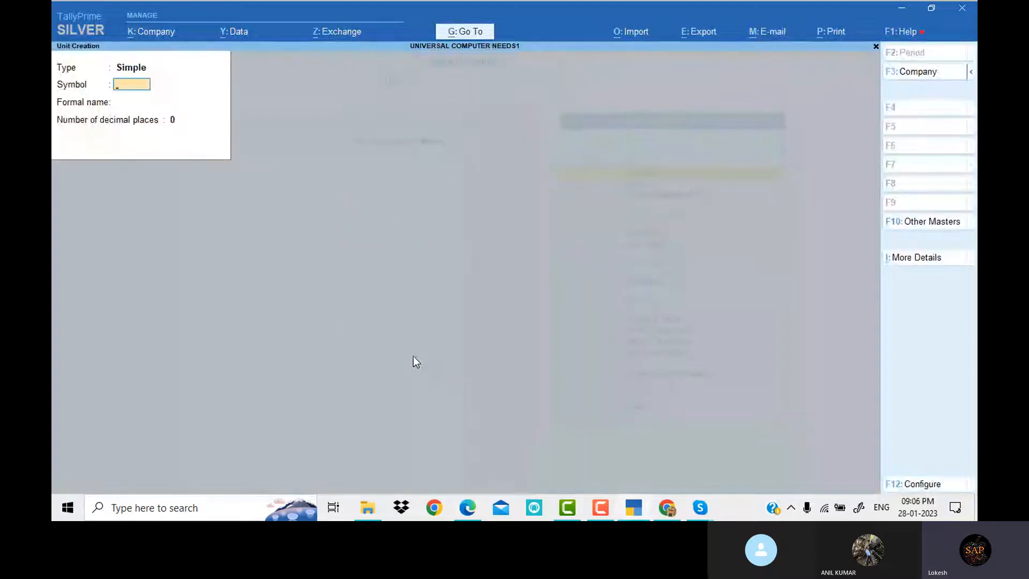
{"action": "type", "text": "nos"}
{"action": "key", "text": "Return"}
{"action": "key", "text": "ctrl+a"}
{"action": "key", "text": "Escape"}
Start a new stock item and name it Lenevo P4 Laptops, copied from the third transaction in the PDF
{"action": "key", "text": "Up"}
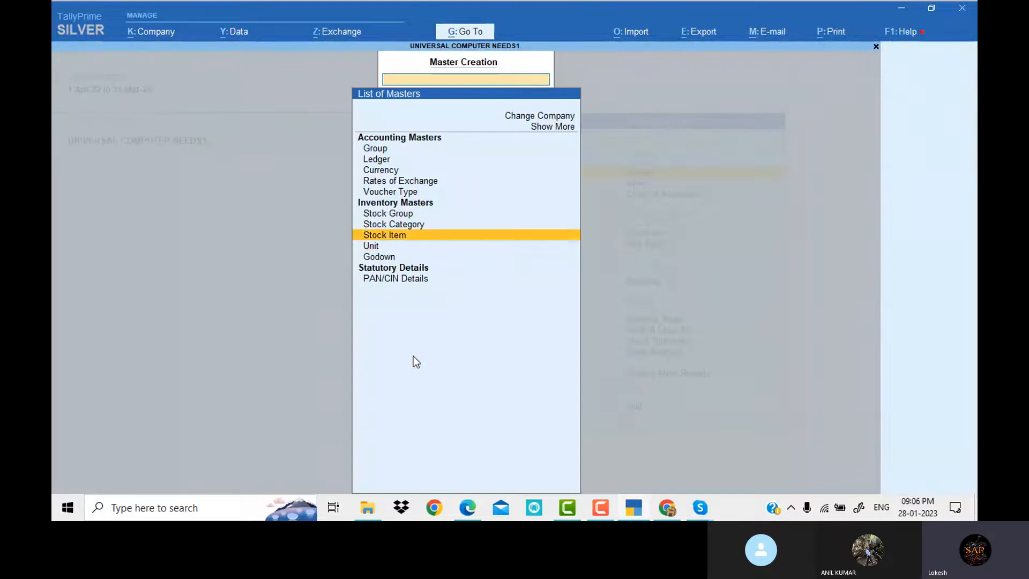
{"action": "key", "text": "Return"}
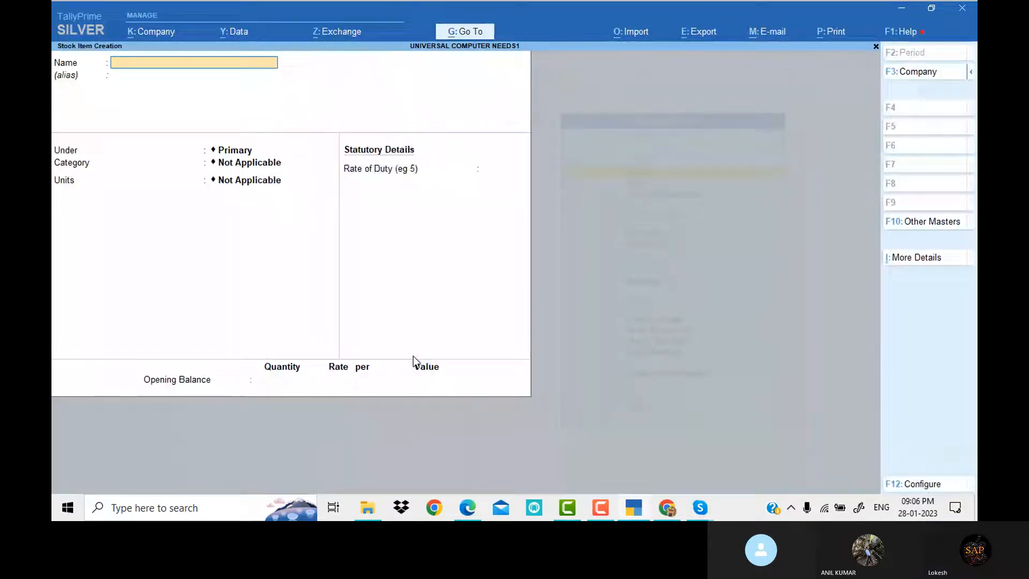
{"action": "key", "text": "alt+Tab"}
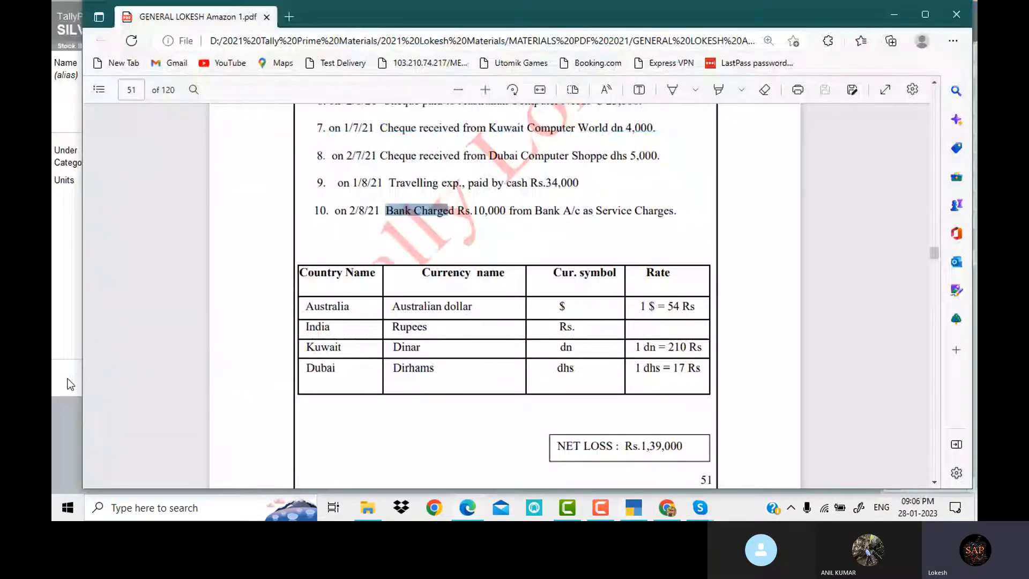
{"action": "scroll", "coordinate": [302, 328], "scroll_direction": "up", "scroll_amount": 3}
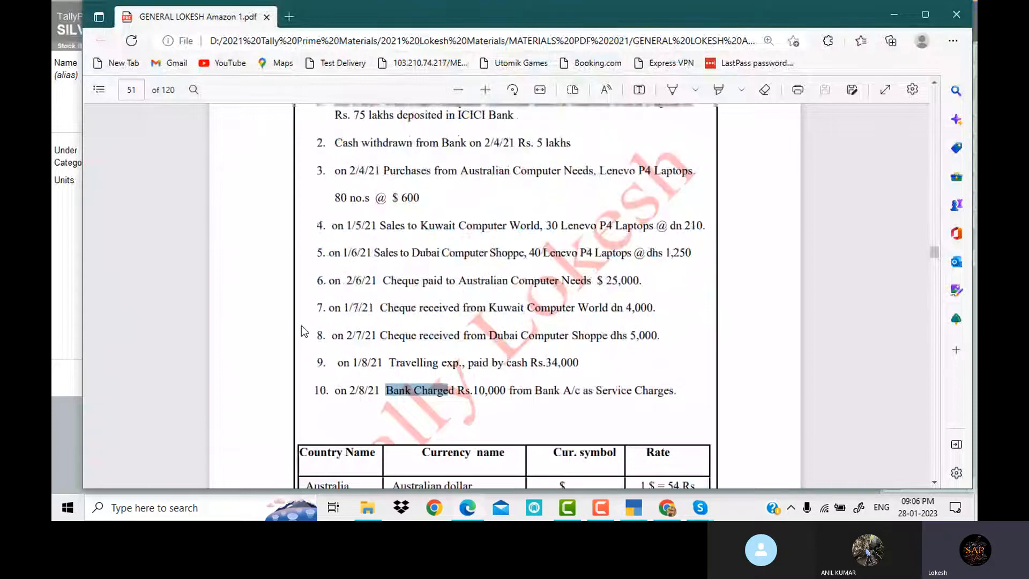
{"action": "left_click_drag", "start_coordinate": [600, 176], "coordinate": [693, 177]}
{"action": "key", "text": "ctrl+c"}
{"action": "left_click", "coordinate": [642, 515]}
{"action": "key", "text": "ctrl+v"}
Keep the stock item under Primary with category Not Applicable, save it and leave master creation
{"action": "key", "text": "Return"}
{"action": "key", "text": "Return"}
{"action": "key", "text": "Return"}
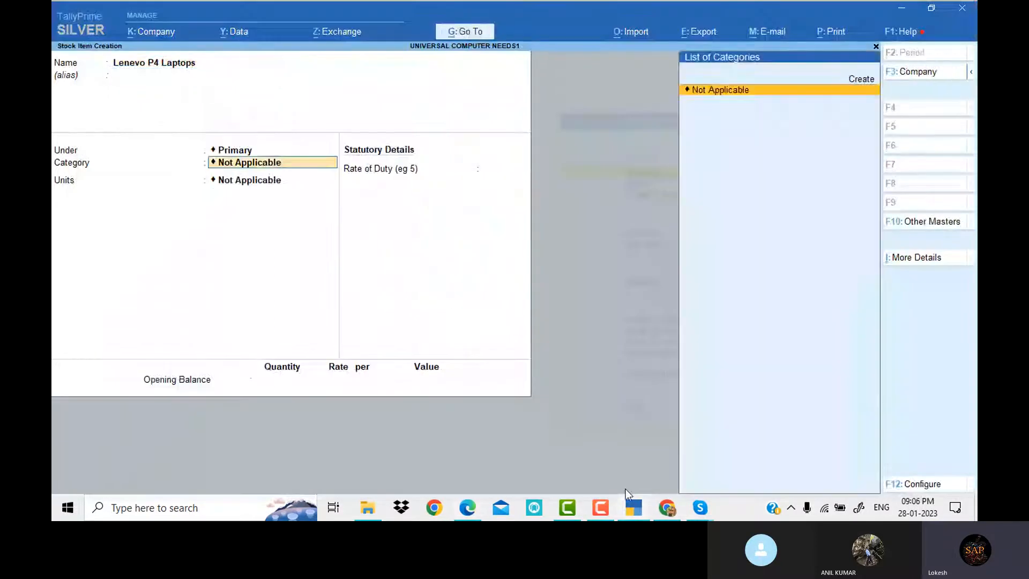
{"action": "key", "text": "Return"}
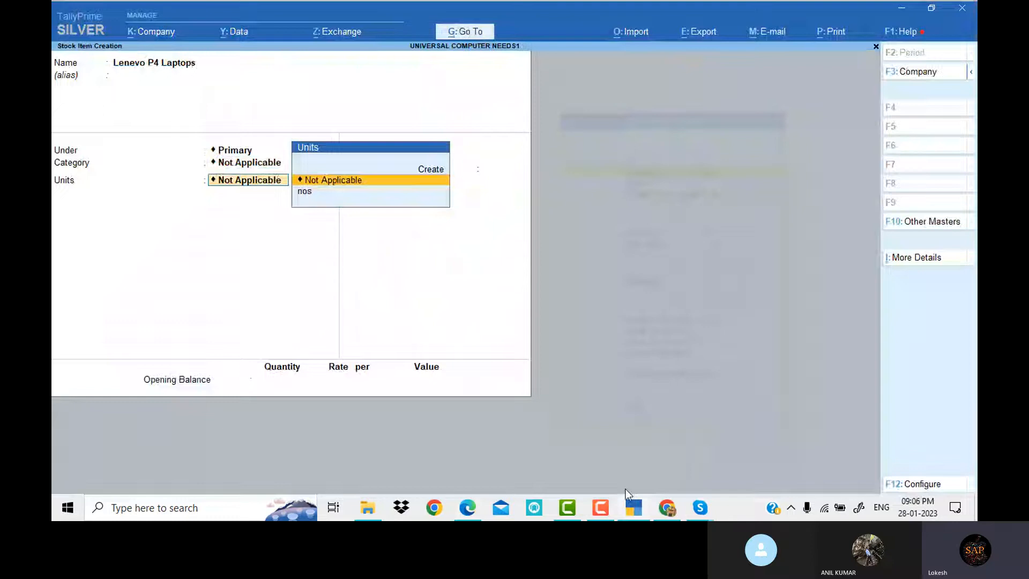
{"action": "key", "text": "ctrl+a"}
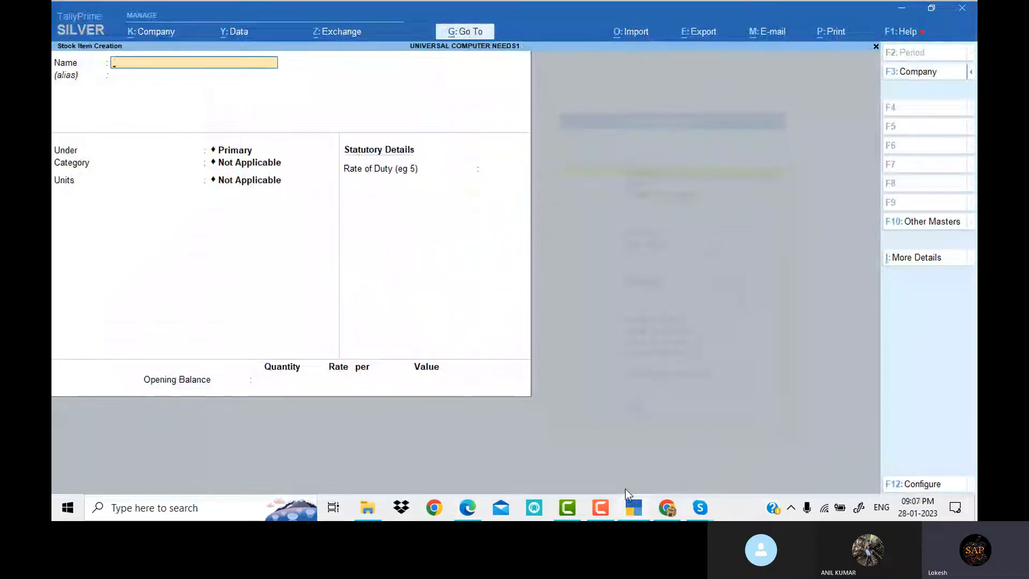
{"action": "key", "text": "Escape"}
{"action": "key", "text": "Return"}
{"action": "key", "text": "Escape"}
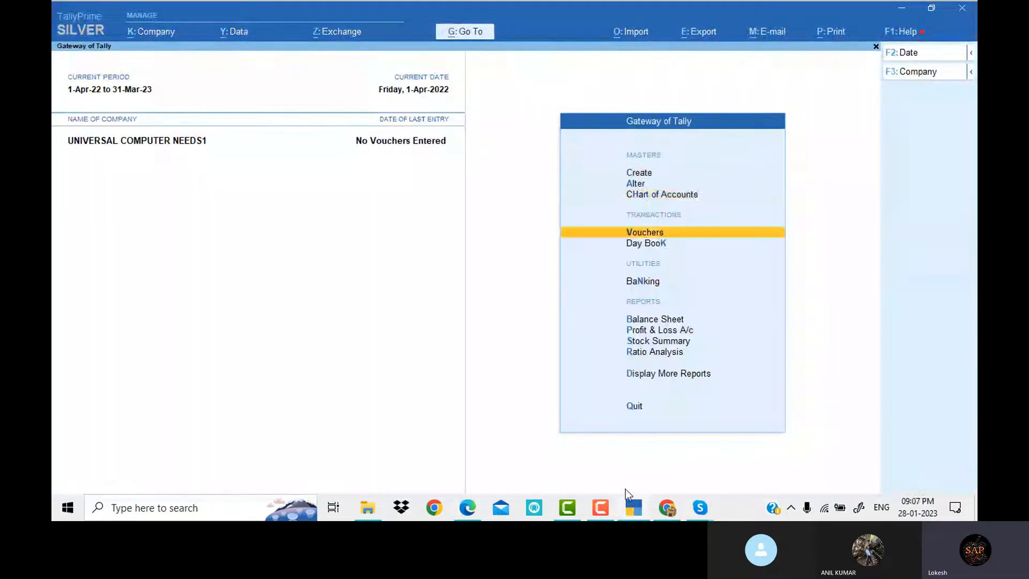
Start a receipt voucher and credit the Capital ledger with the 75,00,000 capital given in the PDF's first transaction
{"action": "key", "text": "Return"}
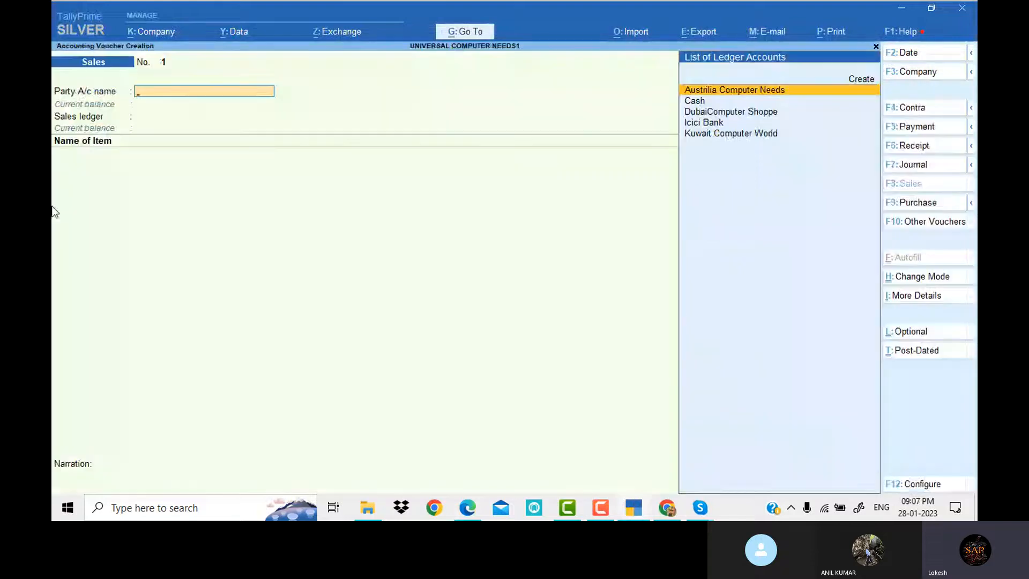
{"action": "left_click", "coordinate": [916, 147]}
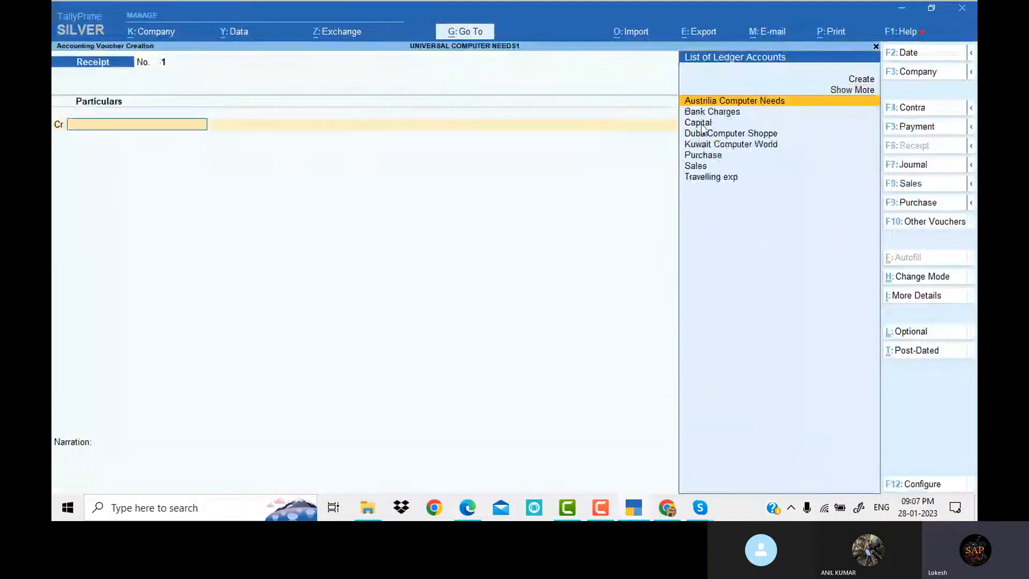
{"action": "left_click", "coordinate": [701, 123]}
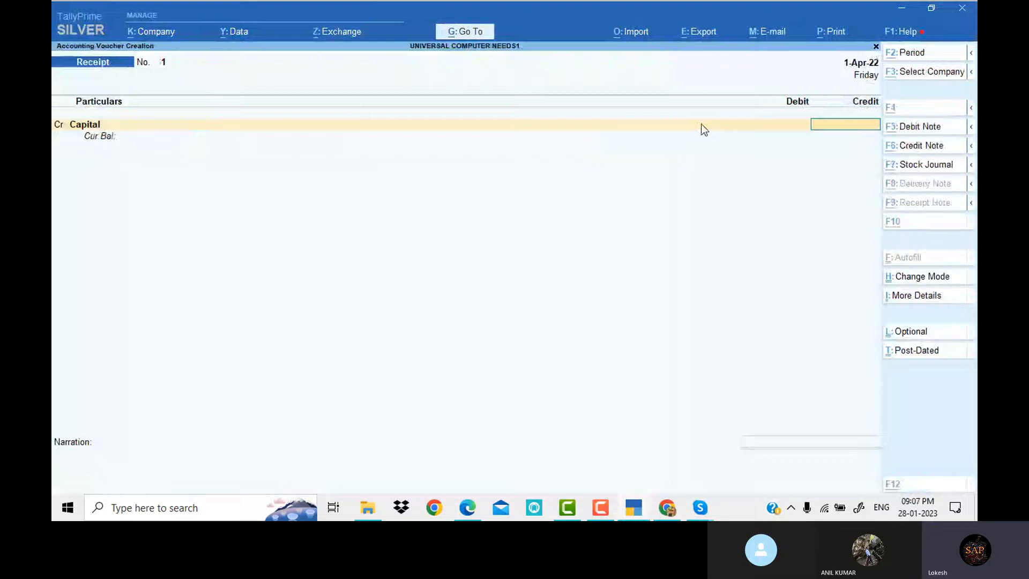
{"action": "key", "text": "alt+Tab"}
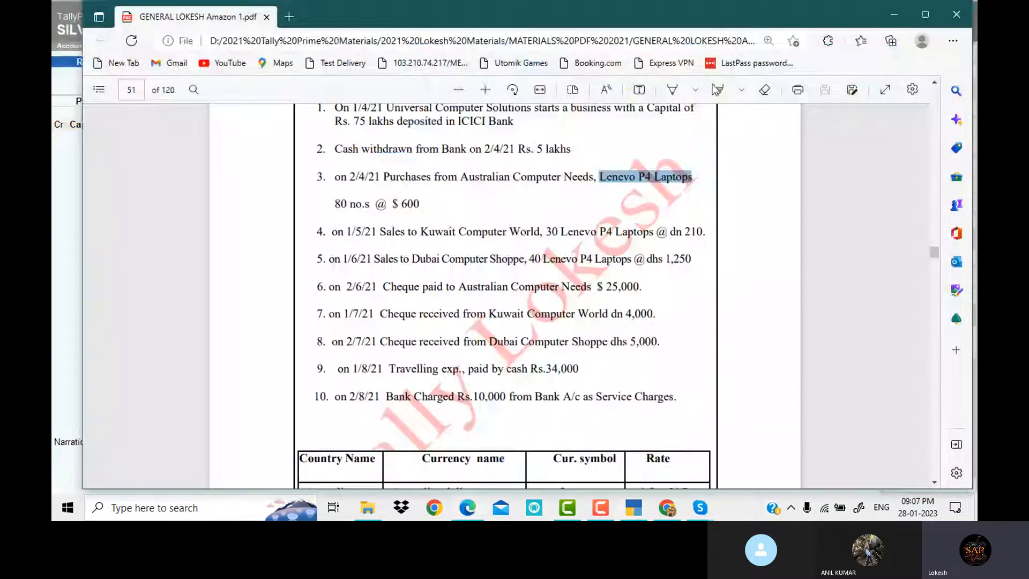
{"action": "scroll", "coordinate": [625, 220], "scroll_direction": "up", "scroll_amount": 2}
{"action": "key", "text": "alt+Tab"}
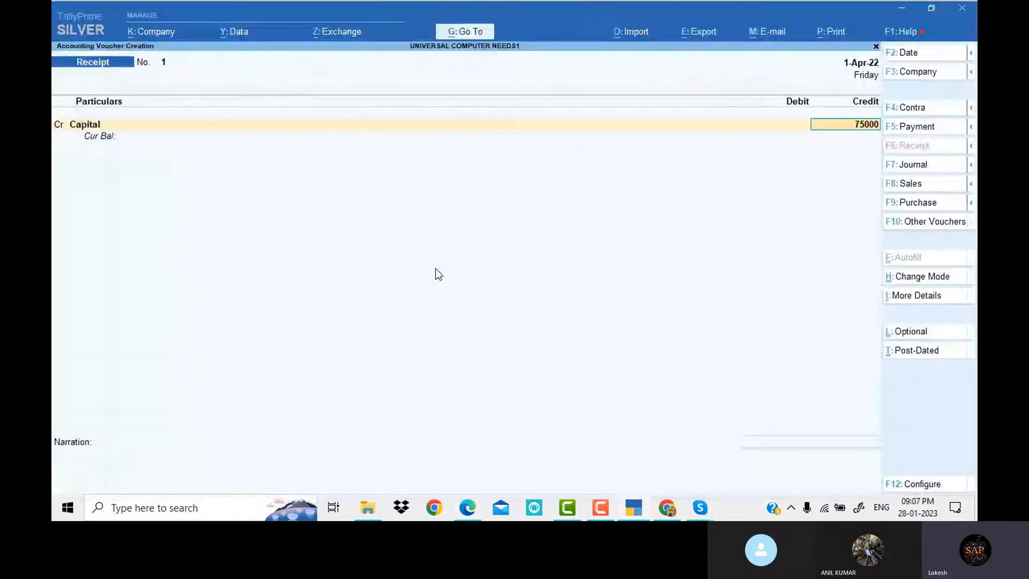
{"action": "key", "text": "Return"}
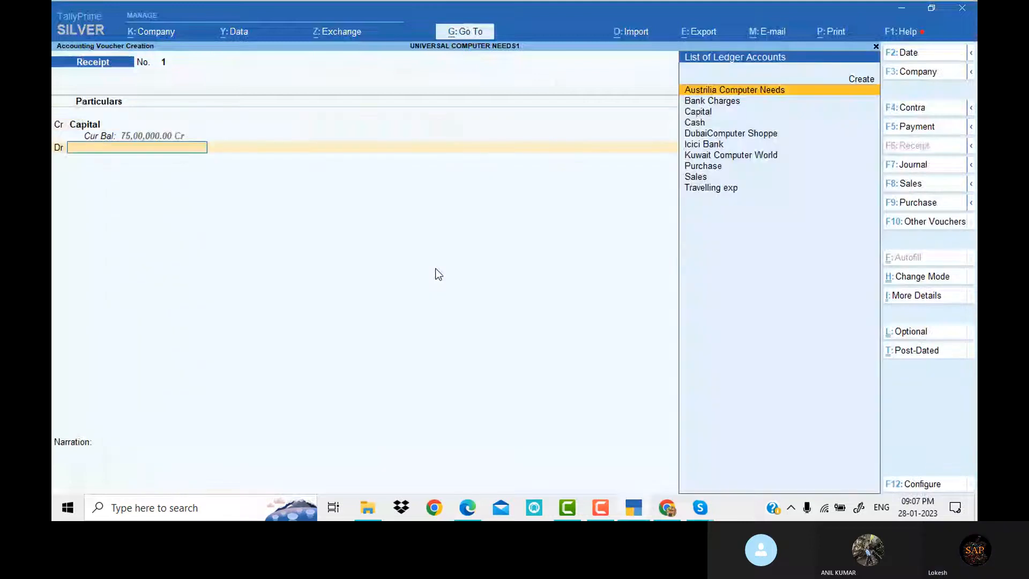
Debit Icici Bank for the full 75,00,000 and save the receipt voucher without a narration
{"action": "type", "text": "i"}
{"action": "key", "text": "Return"}
{"action": "key", "text": "Return"}
{"action": "key", "text": "Return"}
{"action": "key", "text": "Return"}
{"action": "key", "text": "Return"}
{"action": "key", "text": "Return"}
{"action": "key", "text": "Return"}
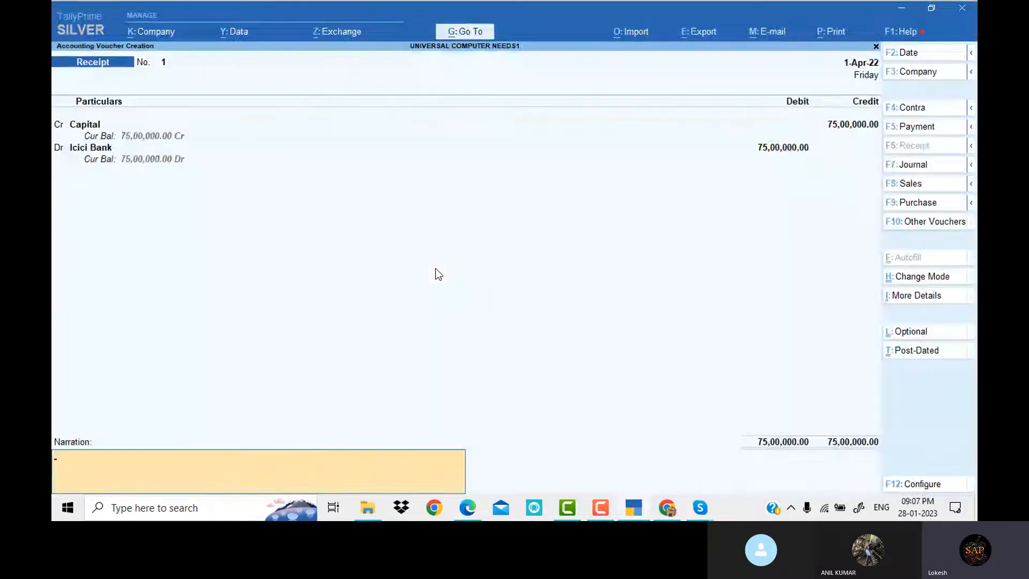
{"action": "key", "text": "Return"}
Start a contra voucher for the PDF's cash withdrawal and credit Icici Bank with 5,00,000
{"action": "key", "text": "alt"}
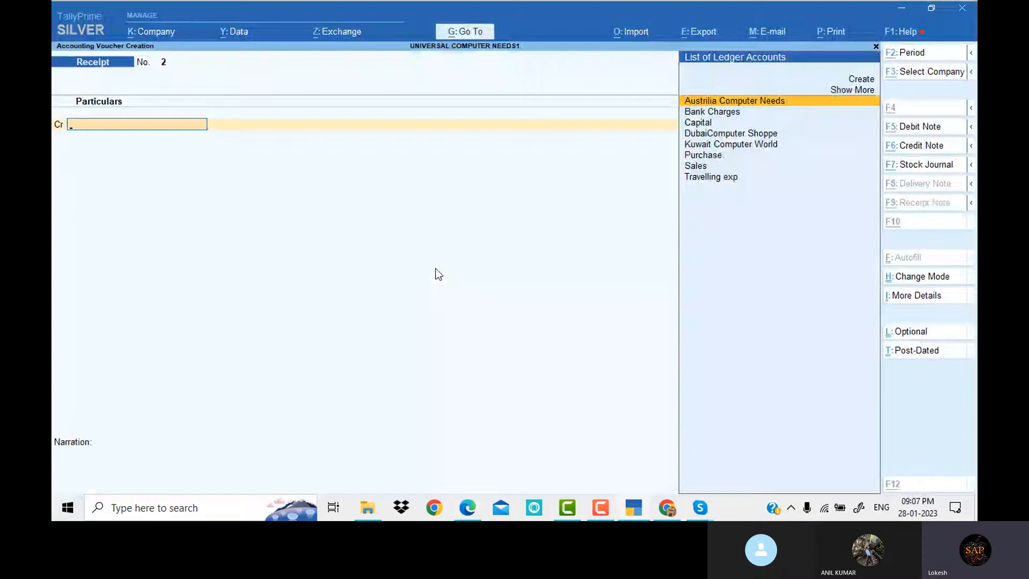
{"action": "key", "text": "alt+Tab"}
{"action": "key", "text": "alt+Tab"}
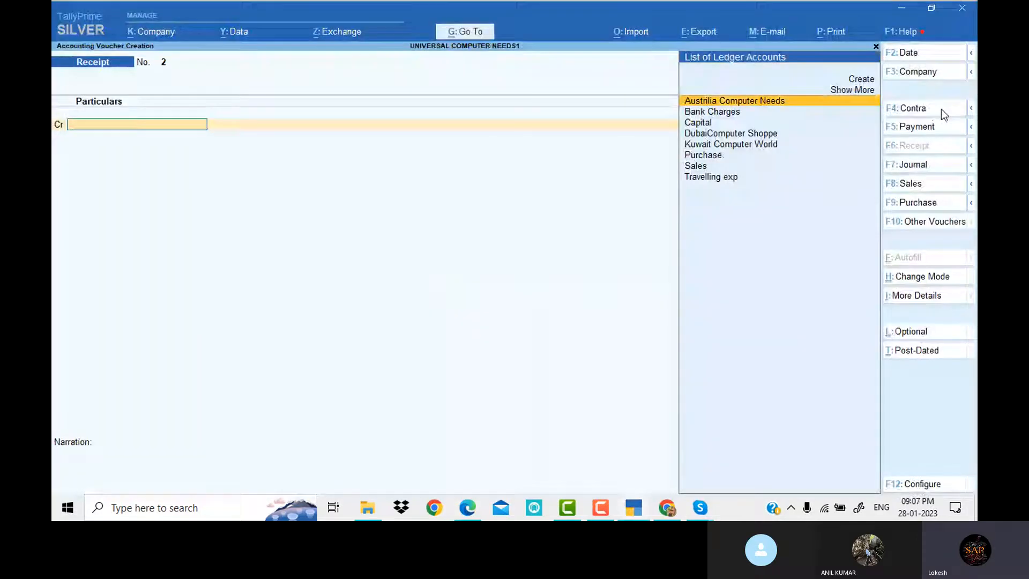
{"action": "left_click", "coordinate": [942, 108]}
{"action": "key", "text": "Down"}
{"action": "key", "text": "Return"}
{"action": "type", "text": "500000"}
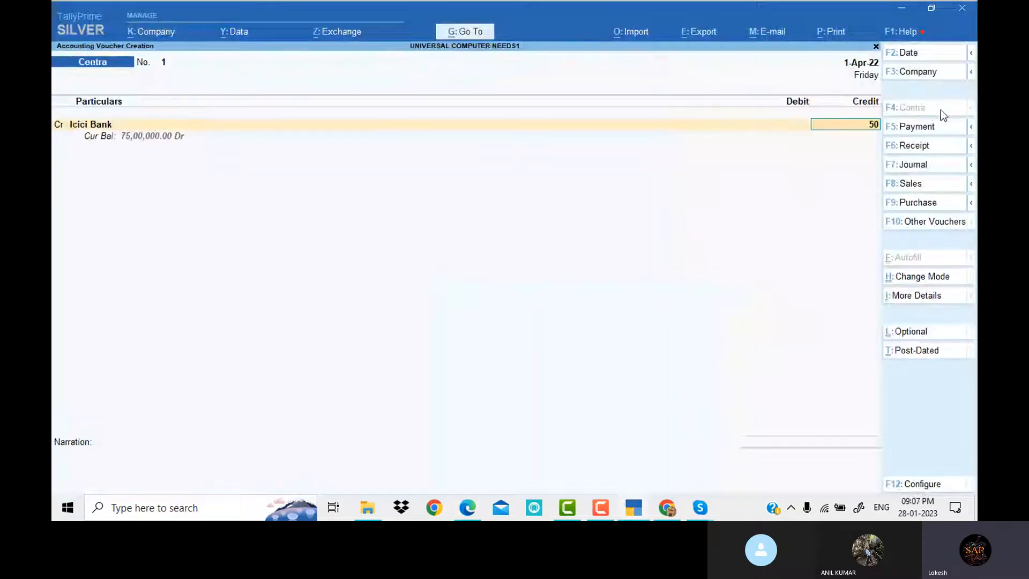
{"action": "key", "text": "Return"}
{"action": "key", "text": "Return"}
{"action": "key", "text": "Return"}
{"action": "key", "text": "Return"}
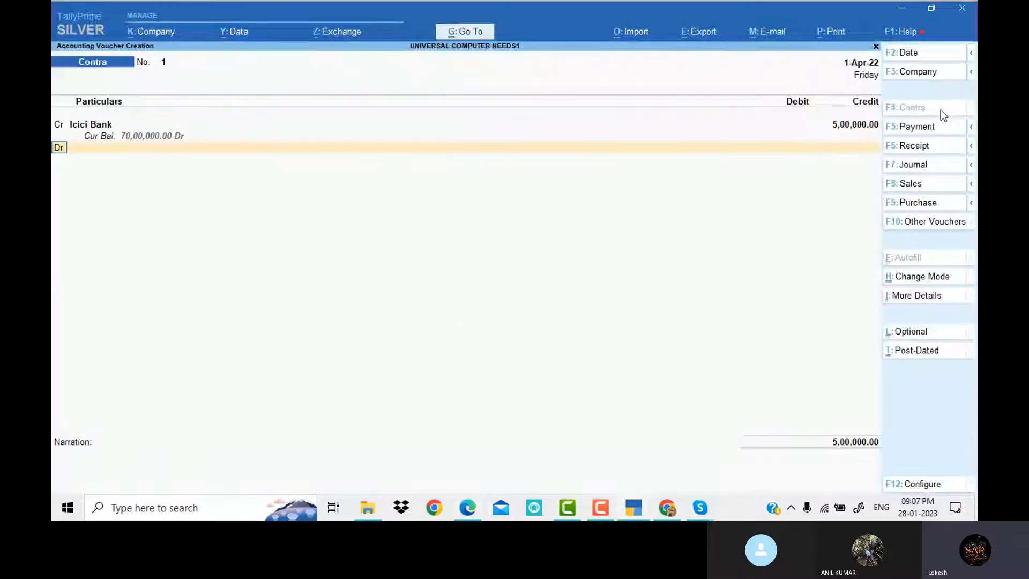
Debit Cash for the full 5,00,000 and save the contra voucher without a narration
{"action": "key", "text": "Return"}
{"action": "key", "text": "Return"}
{"action": "key", "text": "Return"}
{"action": "key", "text": "Return"}
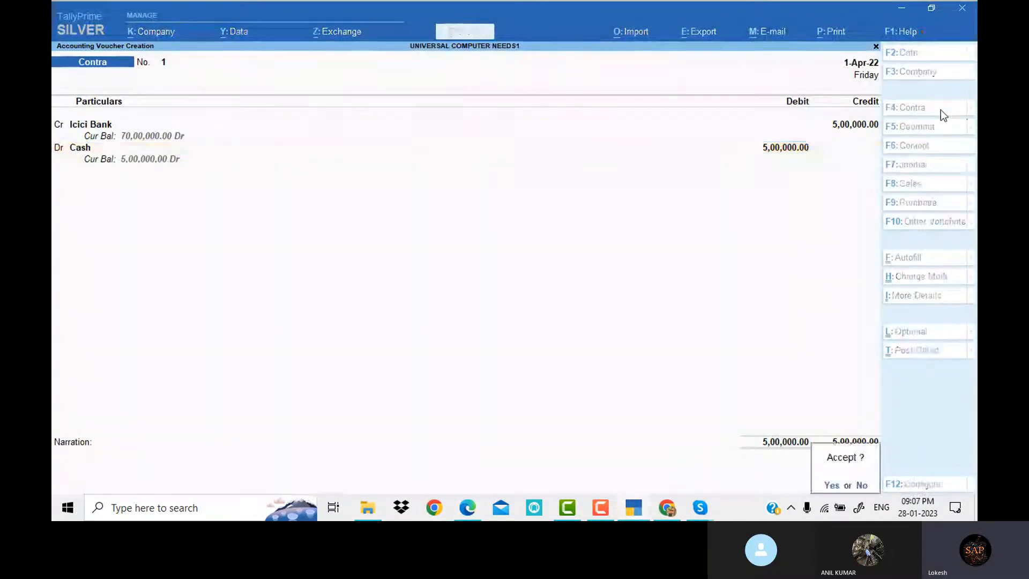
{"action": "key", "text": "Return"}
Start a purchase voucher with Austrilia Computer Needs as party and Purchase as ledger, leaving the supplier invoice number and date blank
{"action": "left_click", "coordinate": [928, 203]}
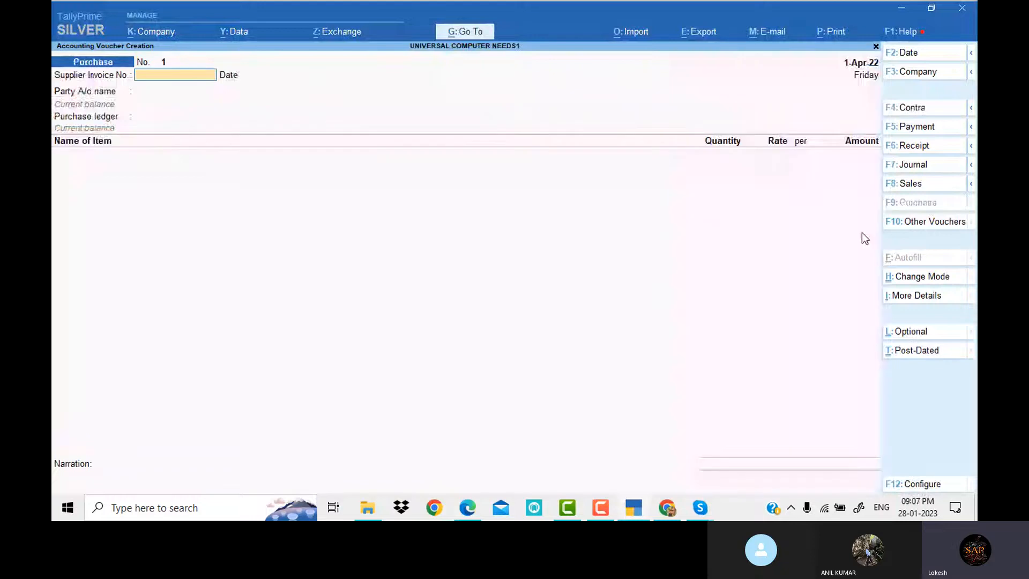
{"action": "key", "text": "Return"}
{"action": "key", "text": "Return"}
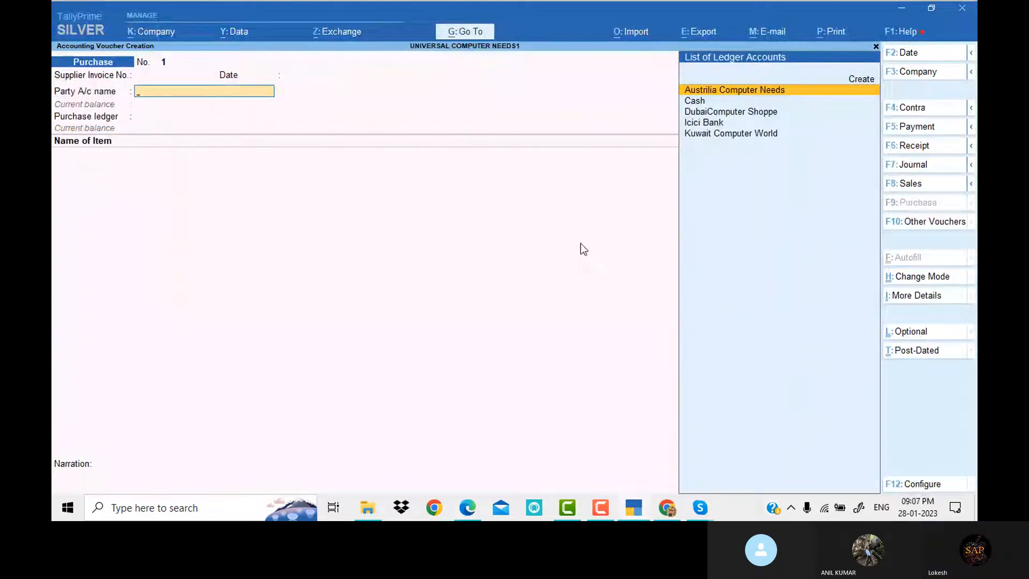
{"action": "key", "text": "Return"}
{"action": "key", "text": "Return"}
{"action": "key", "text": "ctrl+a"}
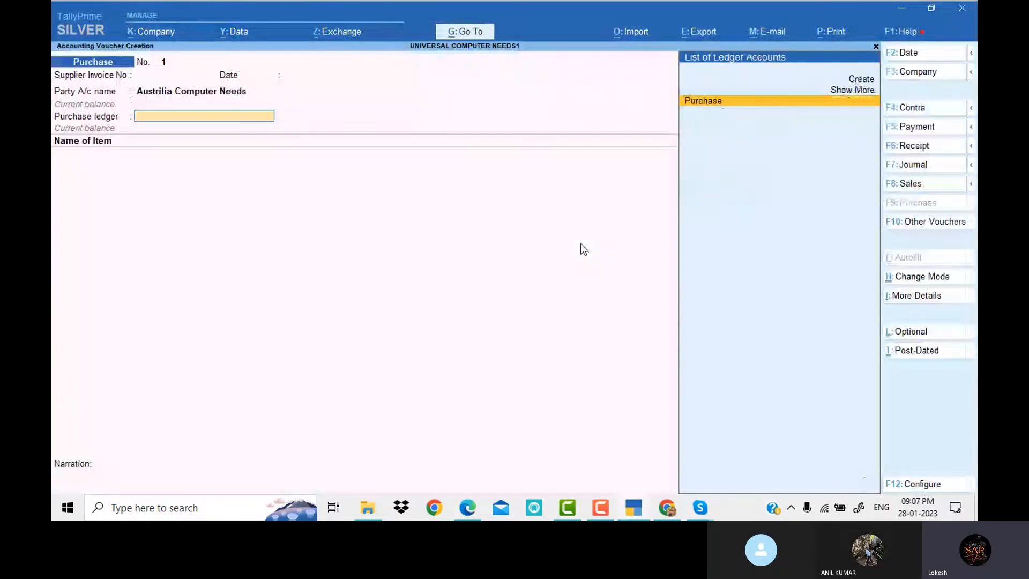
{"action": "key", "text": "Return"}
Add 80 nos of Lenevo P4 Laptops at a rate of $600 to the purchase voucher, following the PDF
{"action": "key", "text": "alt+Tab"}
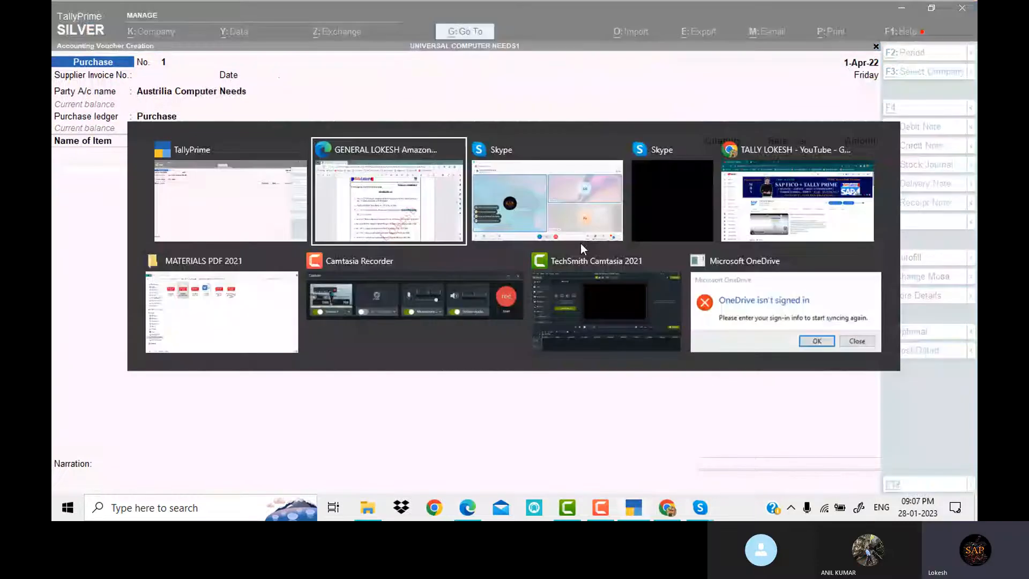
{"action": "key", "text": "alt+Tab"}
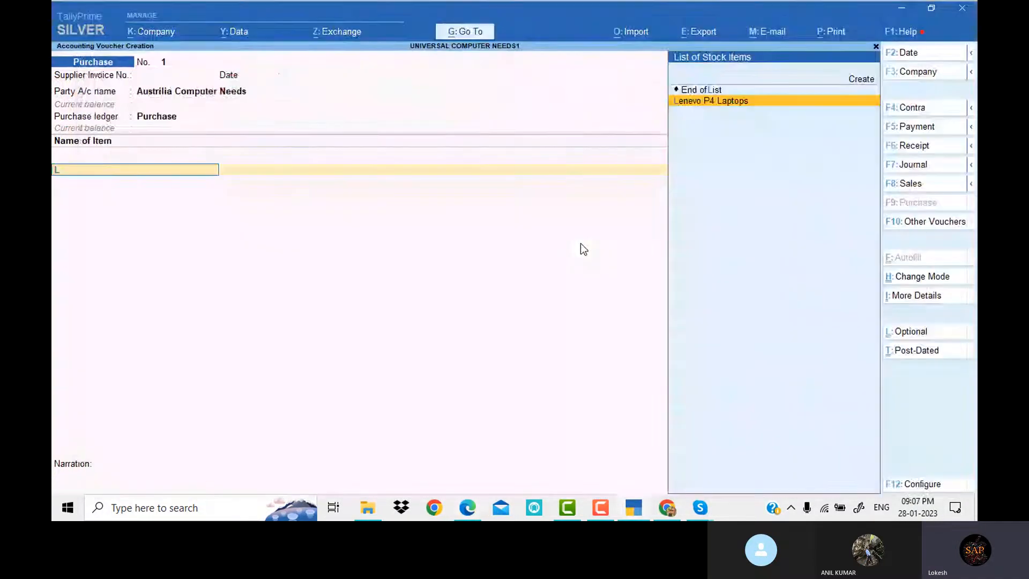
{"action": "key", "text": "Return"}
{"action": "key", "text": "alt+Tab"}
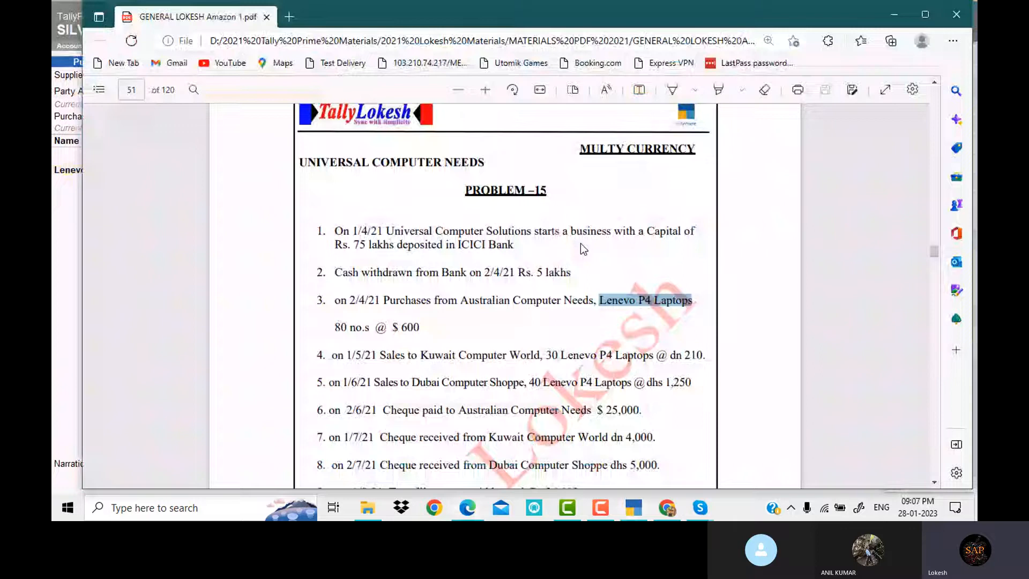
{"action": "key", "text": "alt+Tab"}
{"action": "type", "text": "$6"}
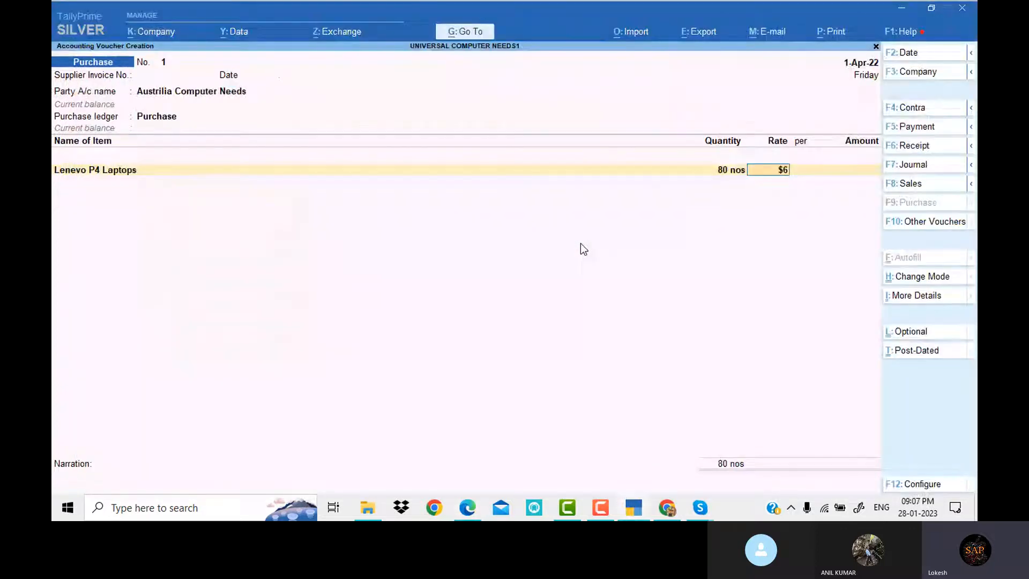
{"action": "type", "text": "00"}
{"action": "key", "text": "Return"}
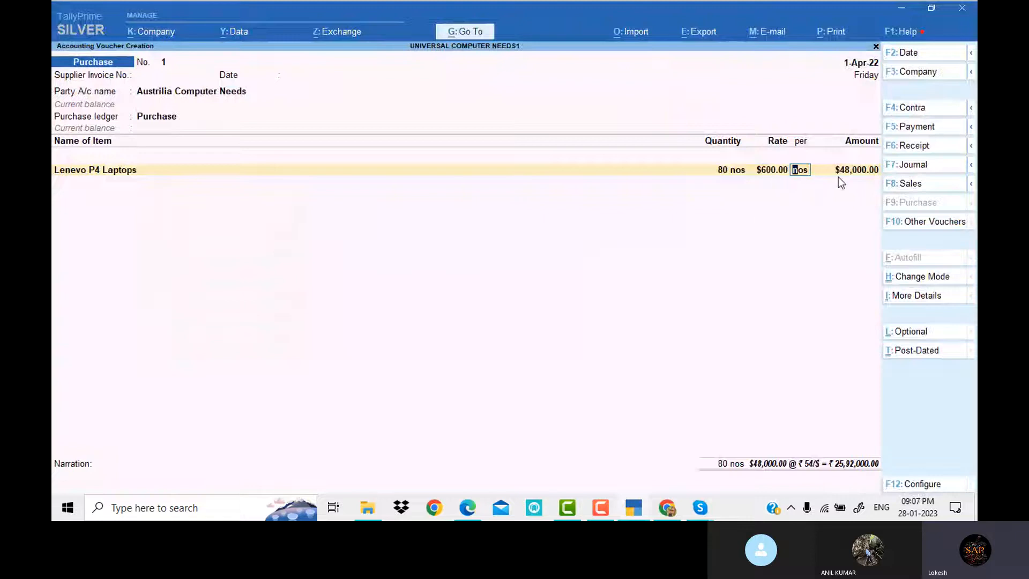
Keep the exchange rate of ₹ 54/$ for the laptops and save the purchase voucher without a narration
{"action": "key", "text": "Return"}
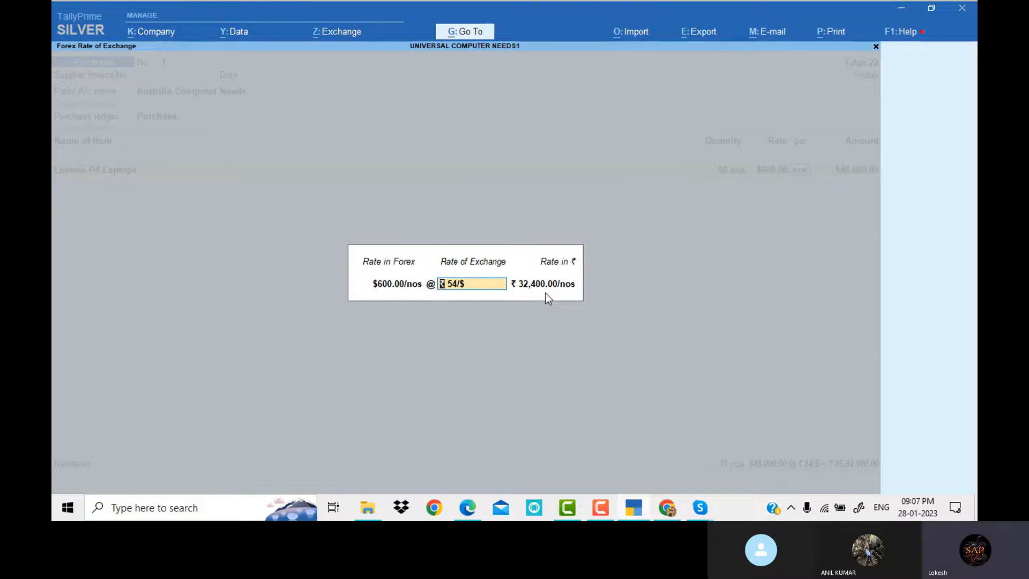
{"action": "key", "text": "Return"}
{"action": "key", "text": "Return"}
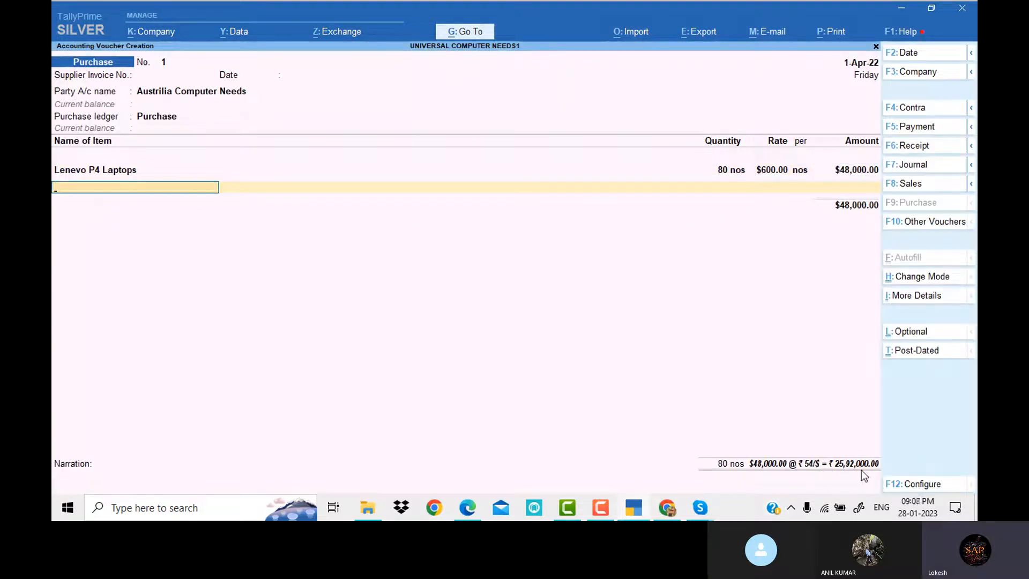
{"action": "key", "text": "Return"}
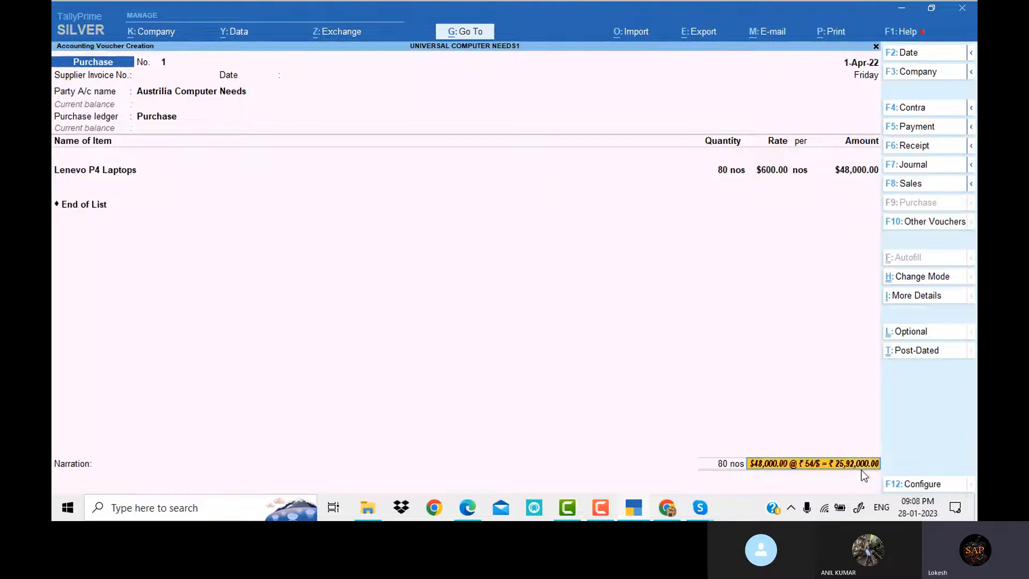
{"action": "key", "text": "Return"}
{"action": "key", "text": "Return"}
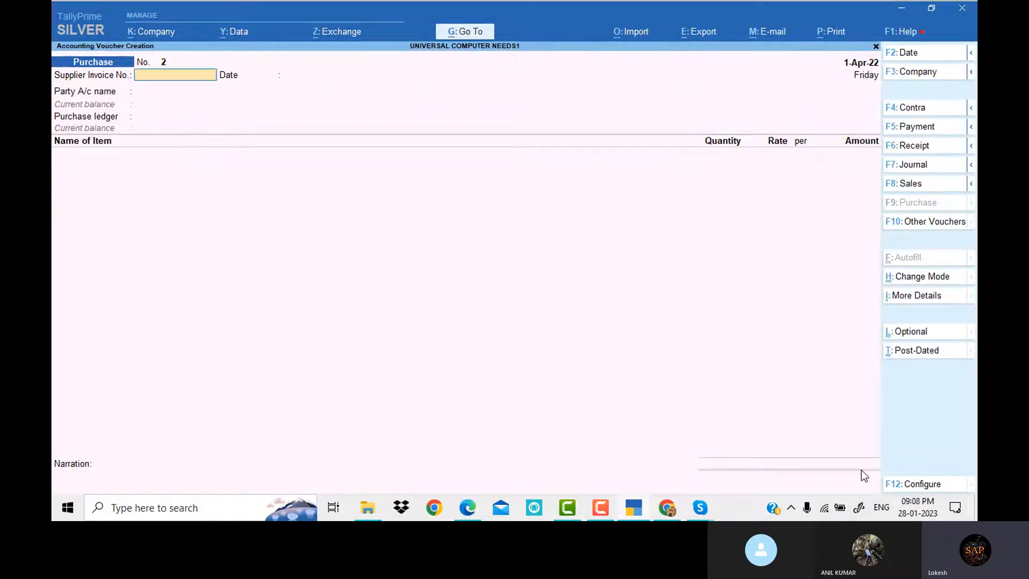
Start a sales voucher for Kuwait Computer World with the Sales ledger and Lenevo P4 Laptops, leaving dispatch details blank and party details at default
{"action": "left_click", "coordinate": [924, 186]}
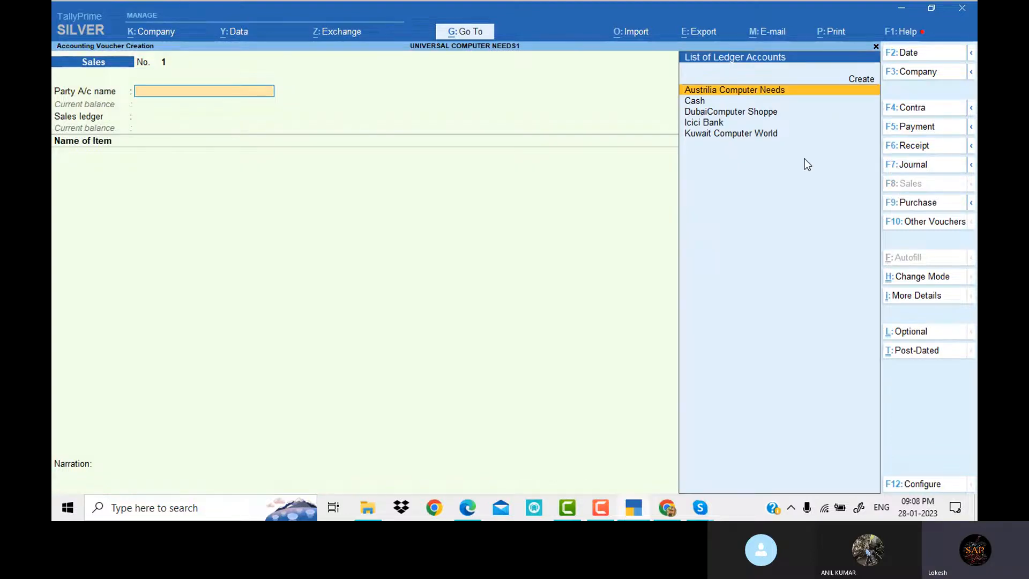
{"action": "type", "text": "K"}
{"action": "key", "text": "Return"}
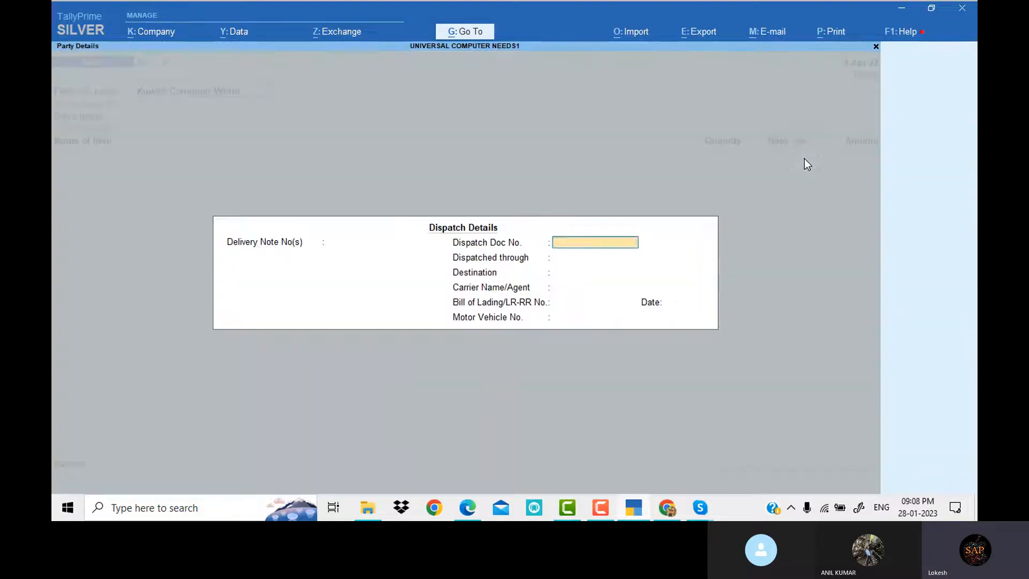
{"action": "key", "text": "Return"}
{"action": "key", "text": "Return"}
{"action": "key", "text": "Return"}
{"action": "key", "text": "Return"}
{"action": "key", "text": "Return"}
{"action": "key", "text": "Return"}
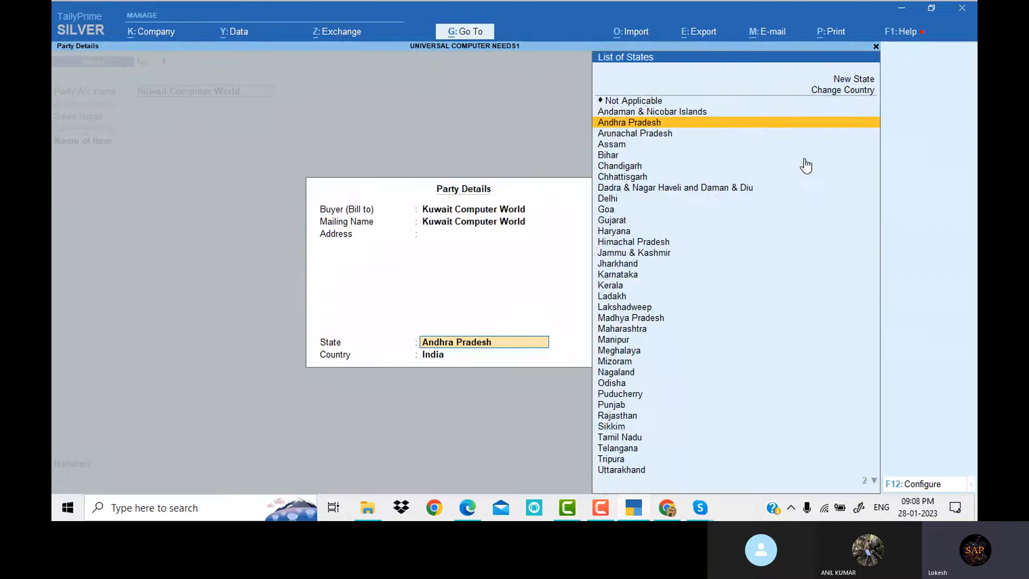
{"action": "key", "text": "Return"}
{"action": "key", "text": "Return"}
{"action": "key", "text": "Return"}
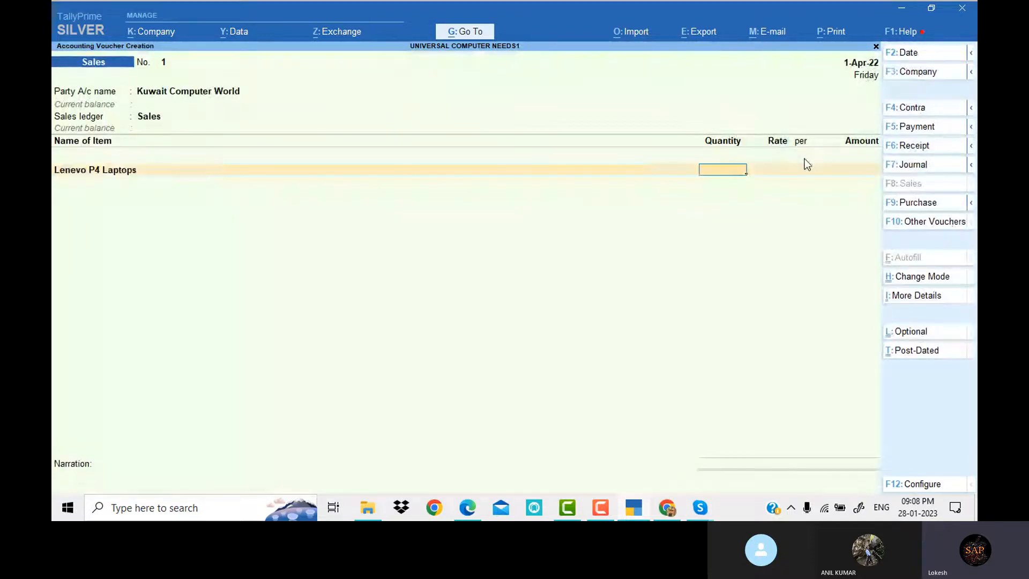
Set the laptop line's quantity to 30 nos and its rate to dn210, following the PDF's Kuwait sale
{"action": "key", "text": "alt+Tab"}
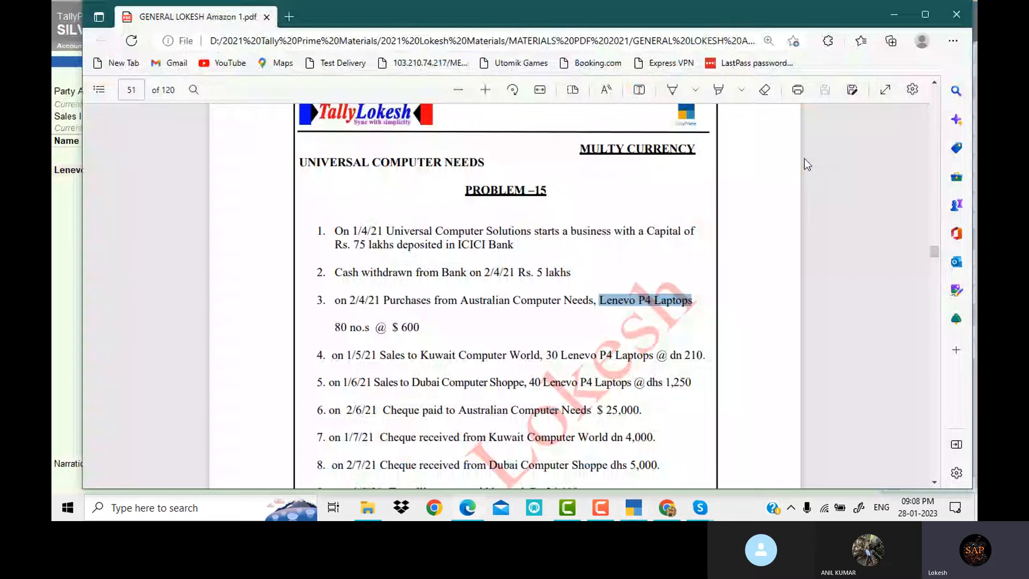
{"action": "scroll", "coordinate": [805, 159], "scroll_direction": "down", "scroll_amount": 3}
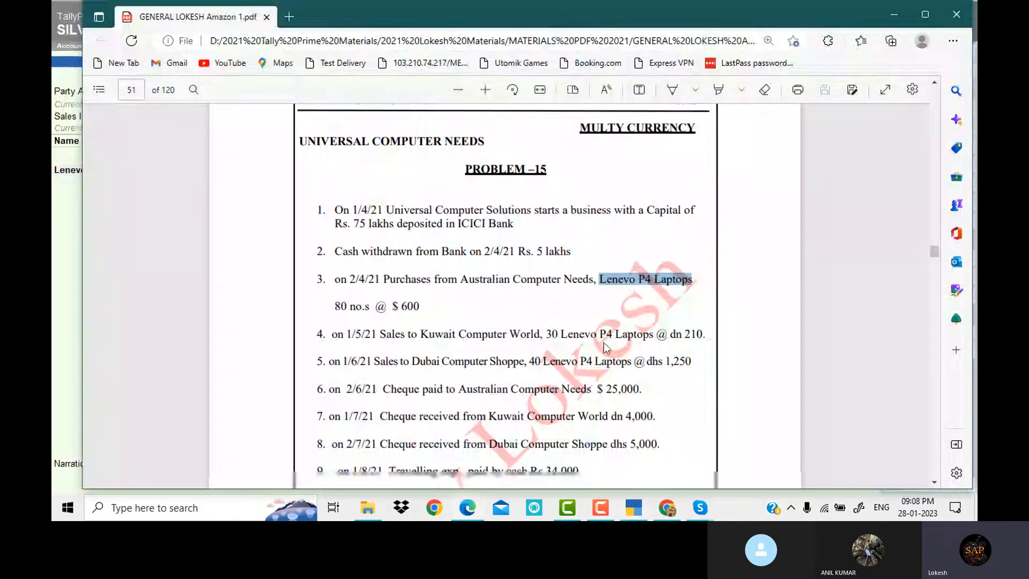
{"action": "key", "text": "alt+Tab"}
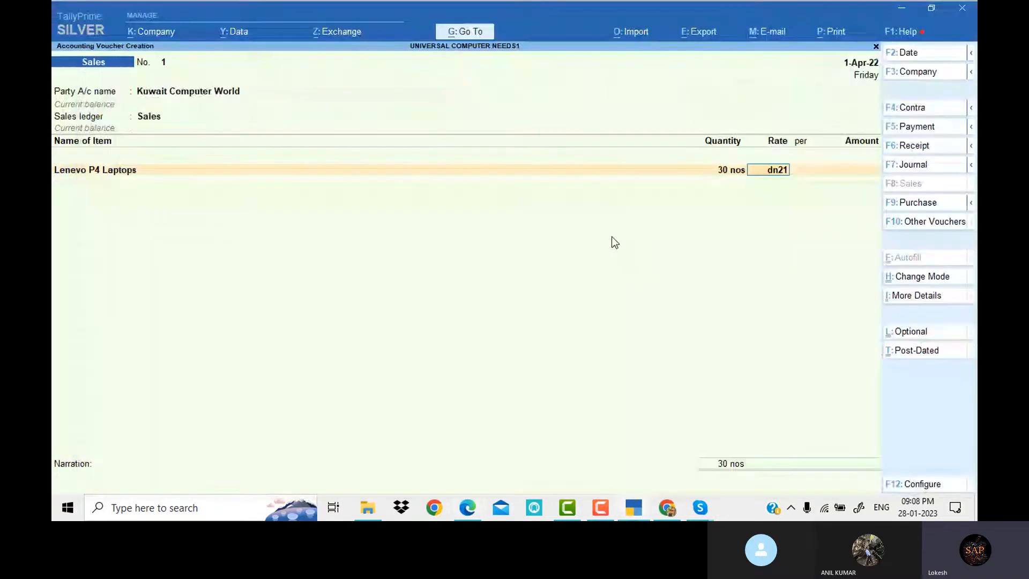
{"action": "key", "text": "Return"}
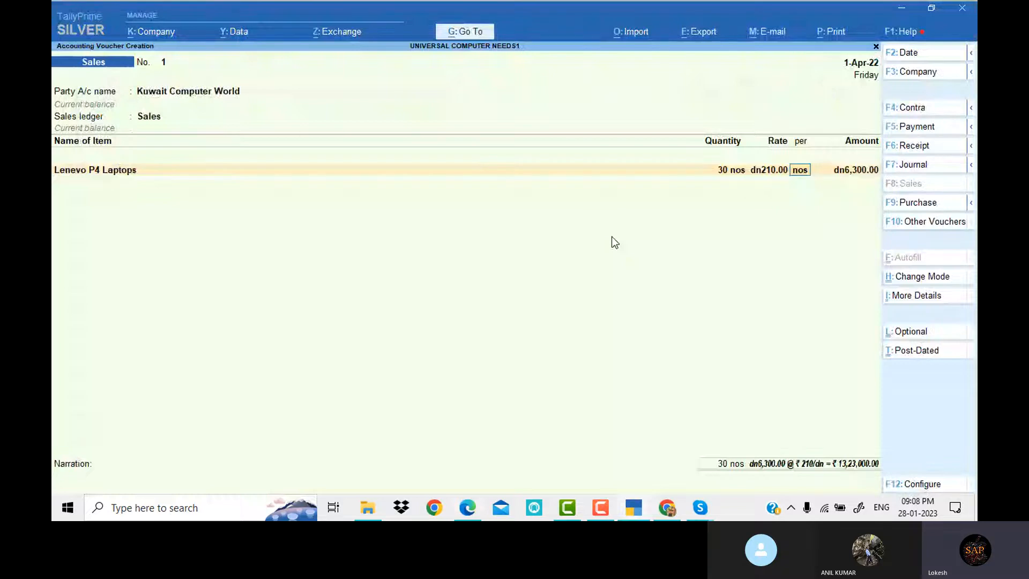
Keep the exchange rate of ₹ 210/dn and save the Kuwait sales voucher without a narration
{"action": "key", "text": "Return"}
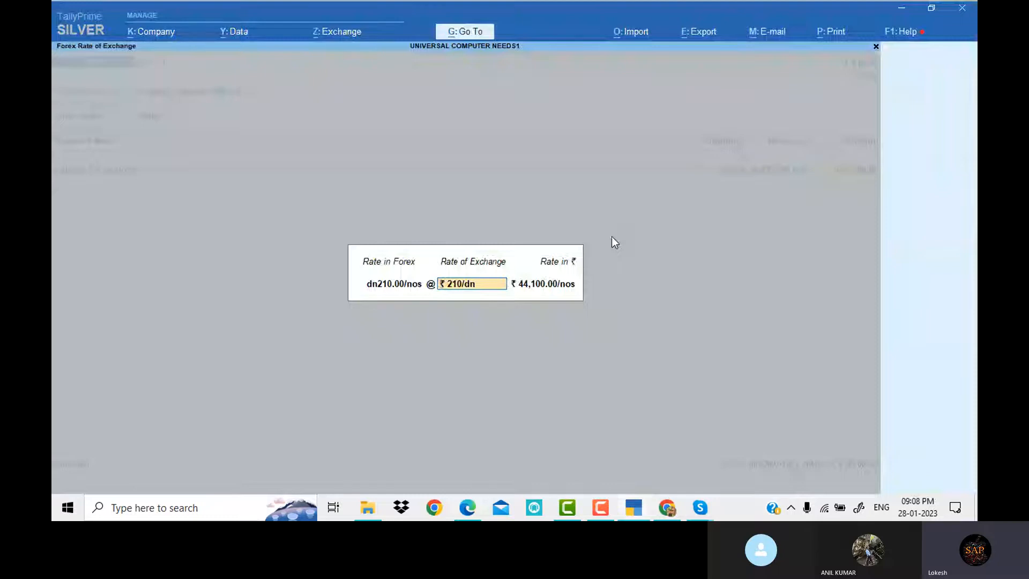
{"action": "key", "text": "Return"}
{"action": "key", "text": "Return"}
{"action": "key", "text": "Return"}
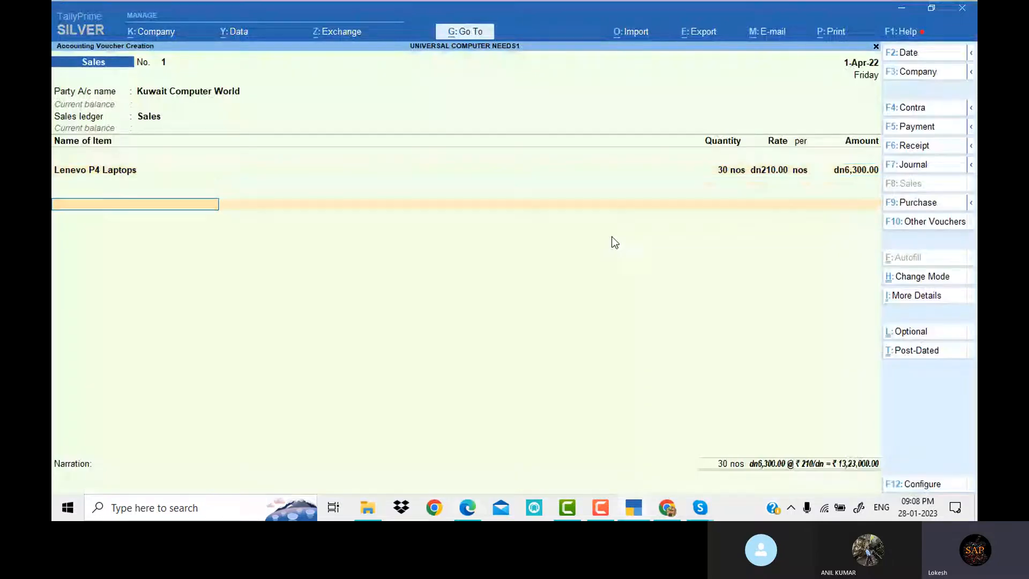
{"action": "key", "text": "Return"}
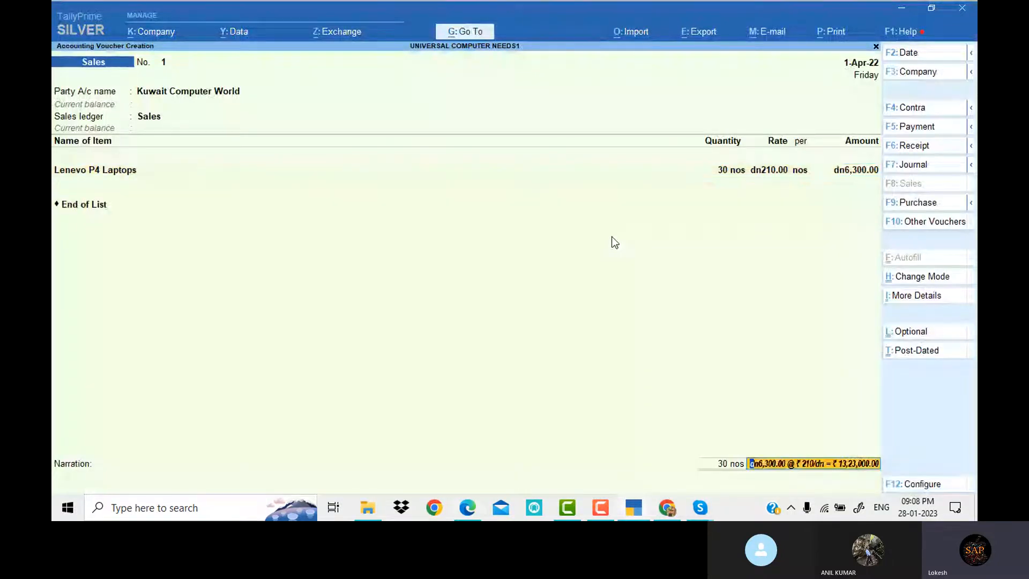
{"action": "key", "text": "Return"}
{"action": "key", "text": "Return"}
{"action": "key", "text": "Return"}
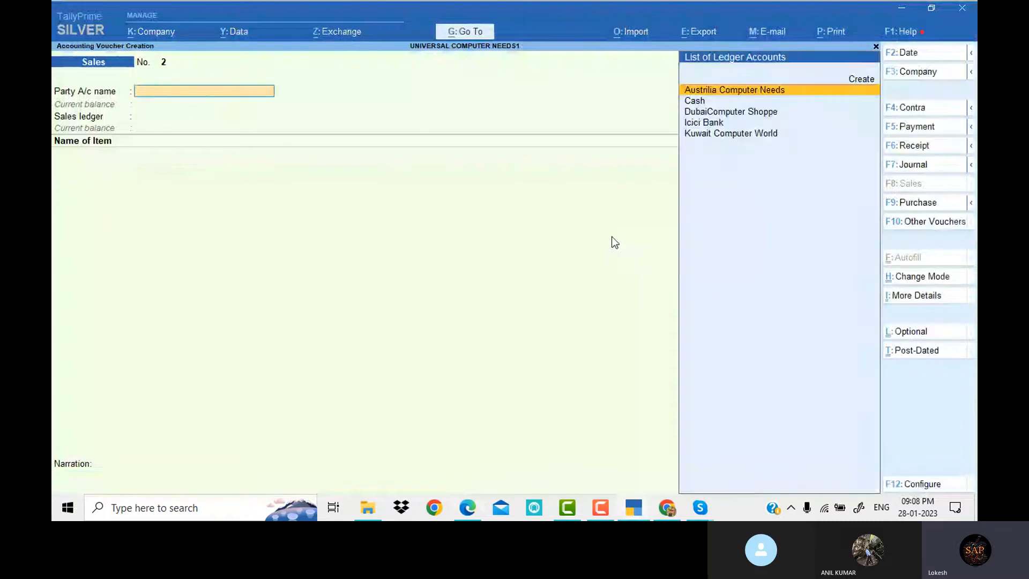
Set DubaiComputer Shoppe as party and Sales as ledger in the new sales voucher, leaving dispatch details blank and party details at default
{"action": "type", "text": "Du"}
{"action": "key", "text": "Return"}
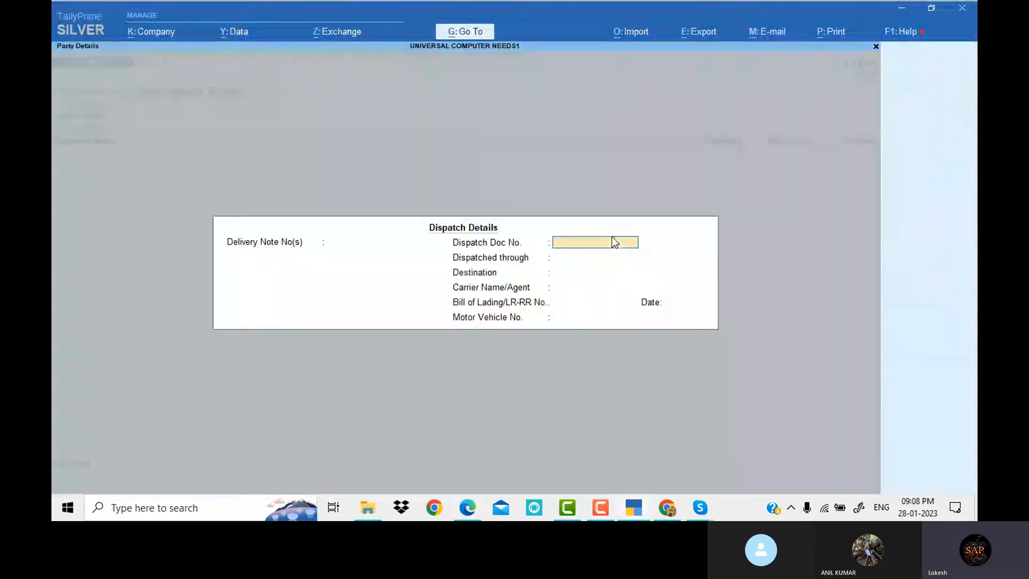
{"action": "key", "text": "Return"}
{"action": "key", "text": "Return"}
{"action": "key", "text": "Return"}
{"action": "key", "text": "Return"}
{"action": "key", "text": "Return"}
{"action": "key", "text": "Return"}
{"action": "key", "text": "Return"}
{"action": "key", "text": "Return"}
{"action": "key", "text": "Return"}
{"action": "key", "text": "Return"}
{"action": "key", "text": "Return"}
{"action": "key", "text": "Return"}
Add 40 nos of Lenevo P4 Laptops at a rate of dhs210 to the Dubai sales voucher
{"action": "type", "text": "L"}
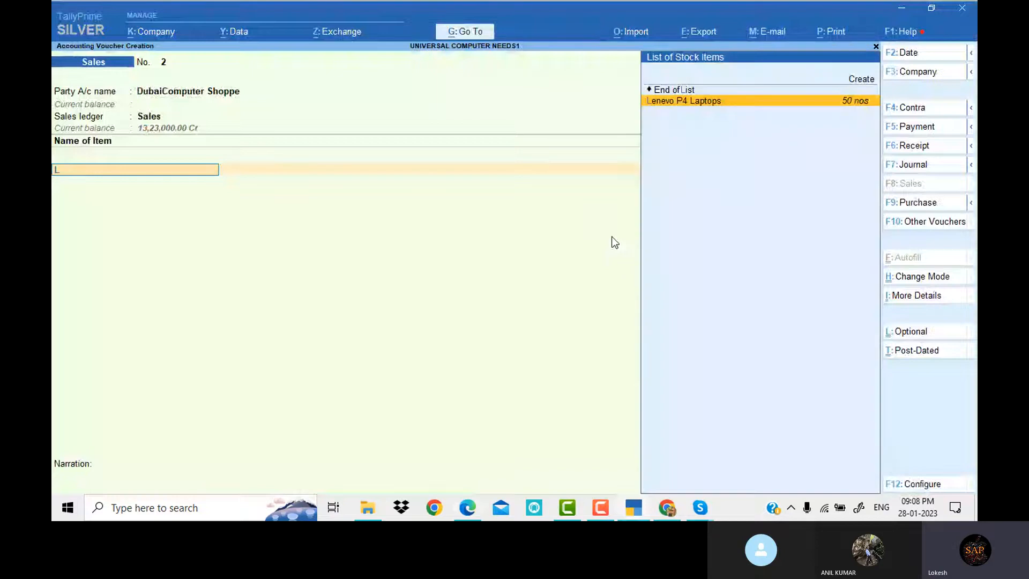
{"action": "key", "text": "Return"}
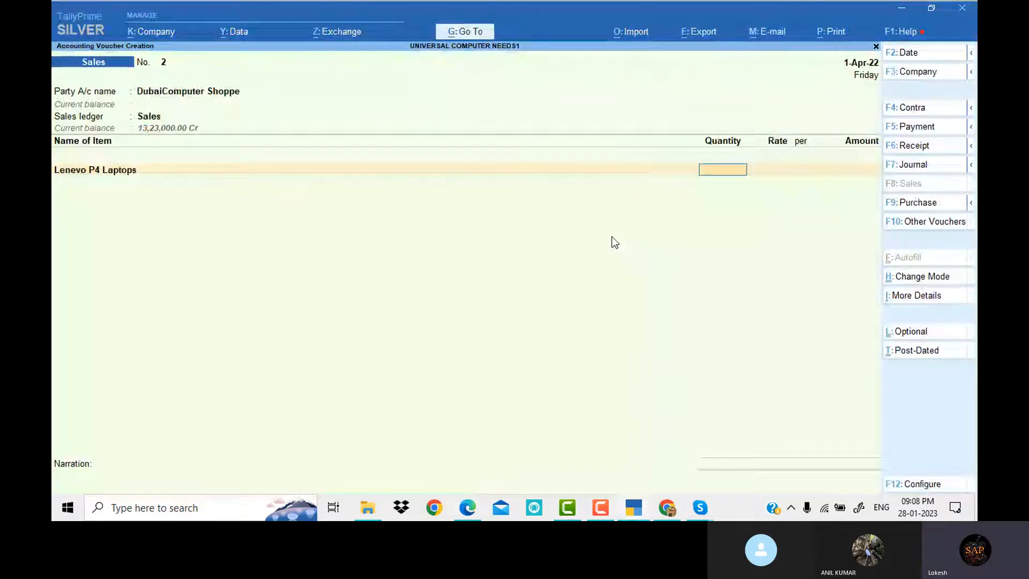
{"action": "key", "text": "alt+Tab"}
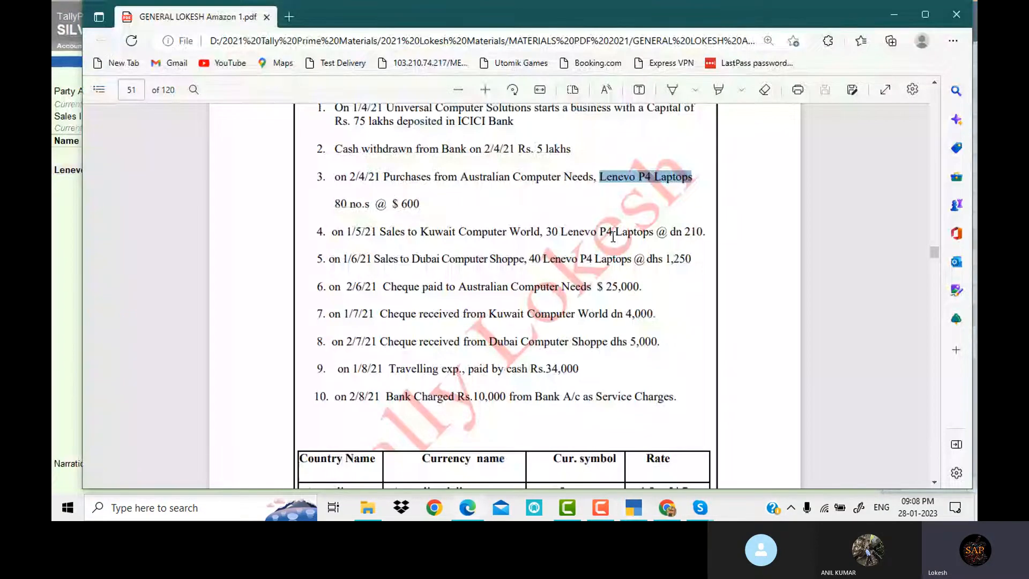
{"action": "key", "text": "alt+Tab"}
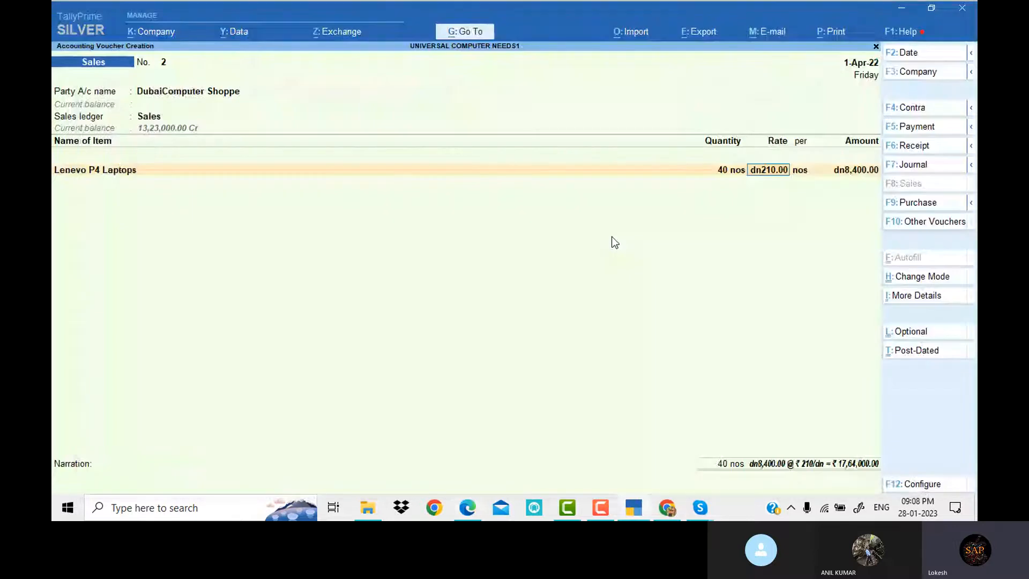
{"action": "type", "text": "dhs210"}
{"action": "key", "text": "Return"}
Keep the exchange rate of ₹ 17/dhs and save the Dubai sales voucher without a narration
{"action": "key", "text": "Return"}
{"action": "key", "text": "Return"}
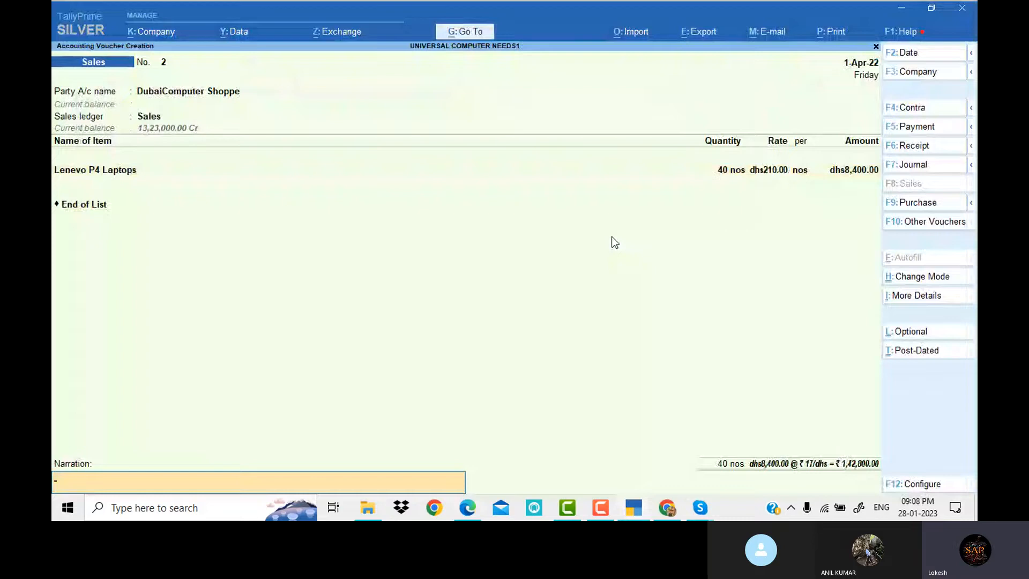
{"action": "key", "text": "Return"}
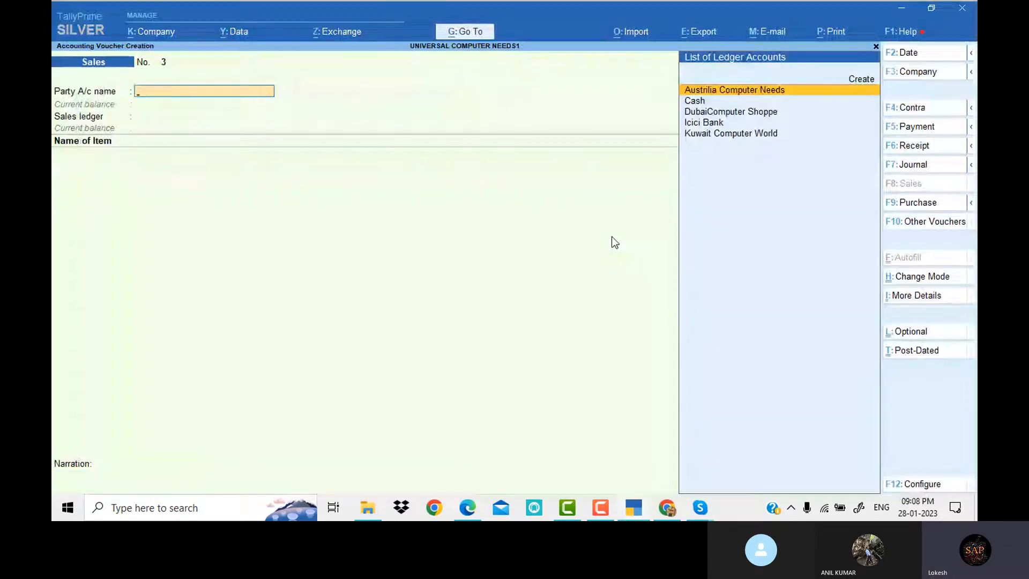
Start a payment voucher for the PDF's cheque payment and debit Austrilia Computer Needs with $25,000
{"action": "key", "text": "alt+Tab"}
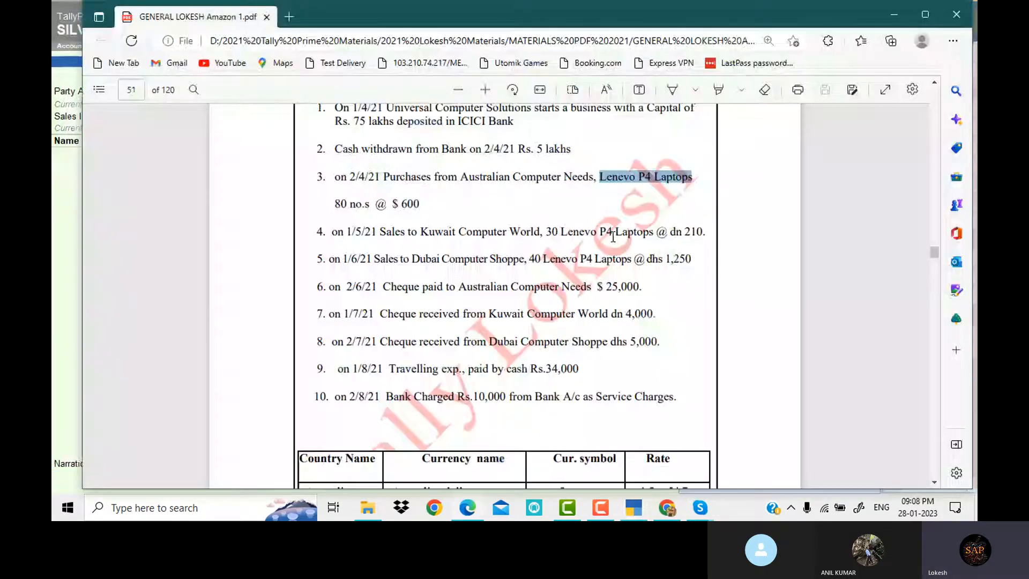
{"action": "scroll", "coordinate": [613, 236], "scroll_direction": "down", "scroll_amount": 1}
{"action": "key", "text": "alt+Tab"}
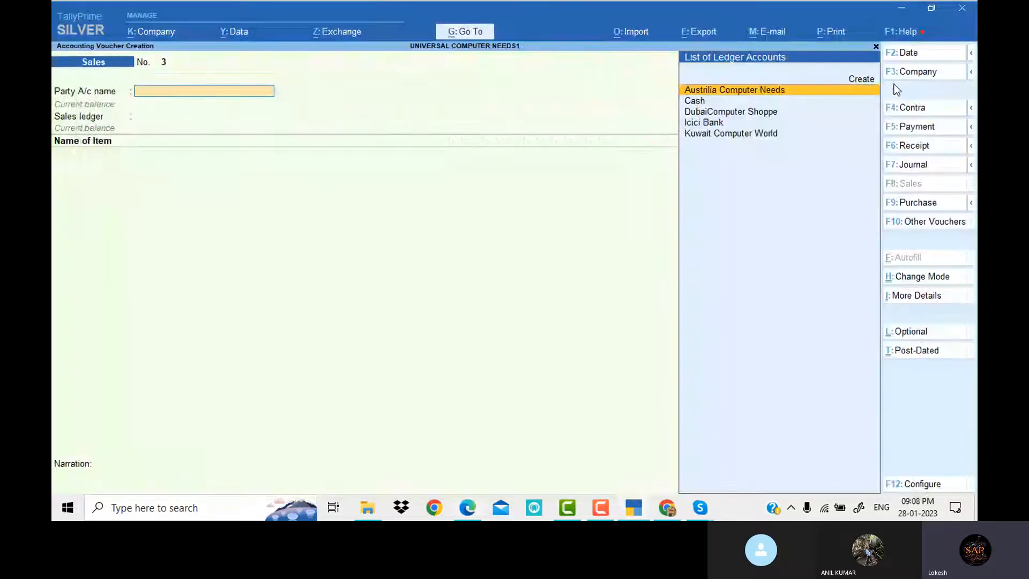
{"action": "left_click", "coordinate": [930, 130]}
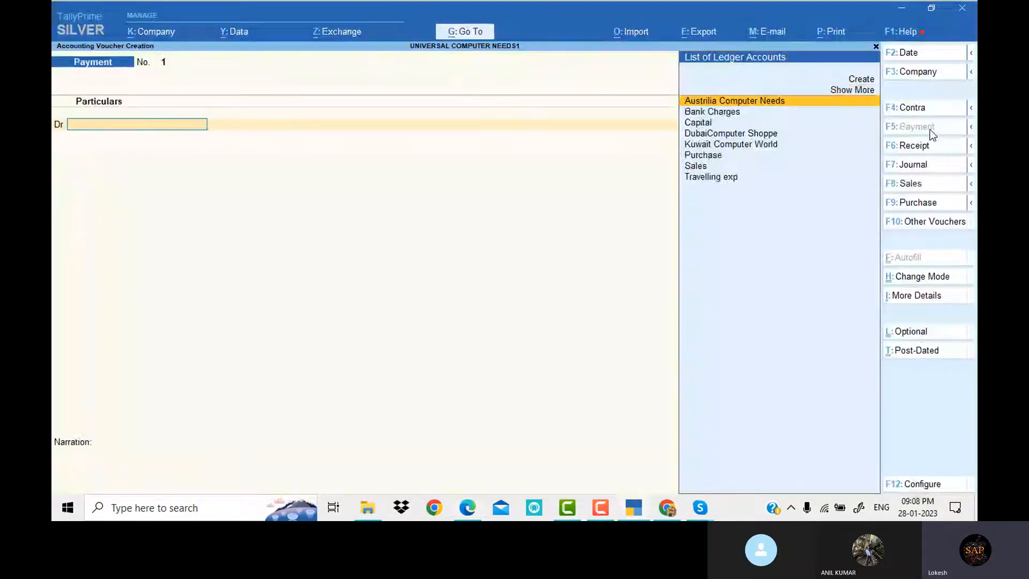
{"action": "key", "text": "Return"}
{"action": "type", "text": "$"}
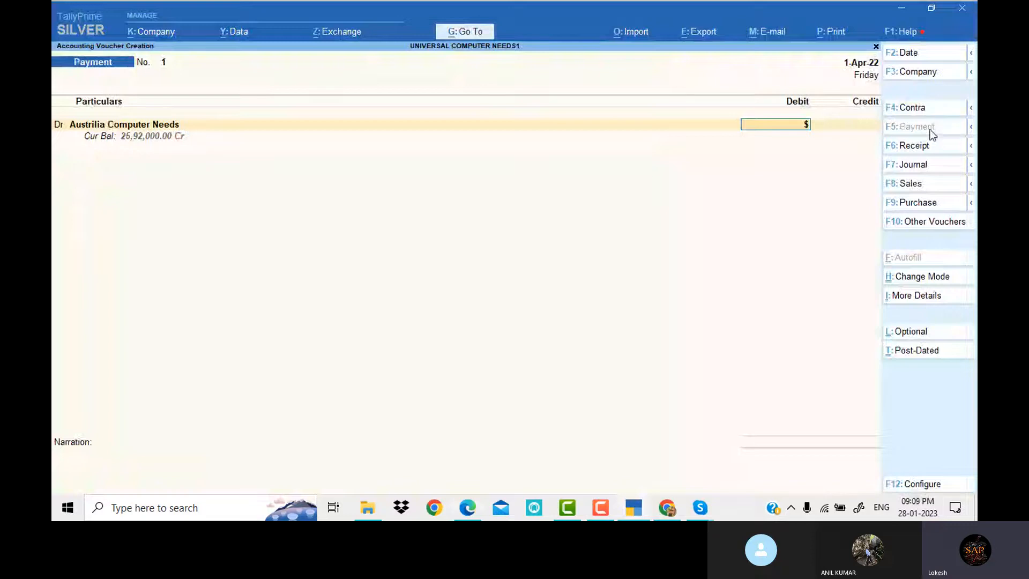
{"action": "key", "text": "alt+Tab"}
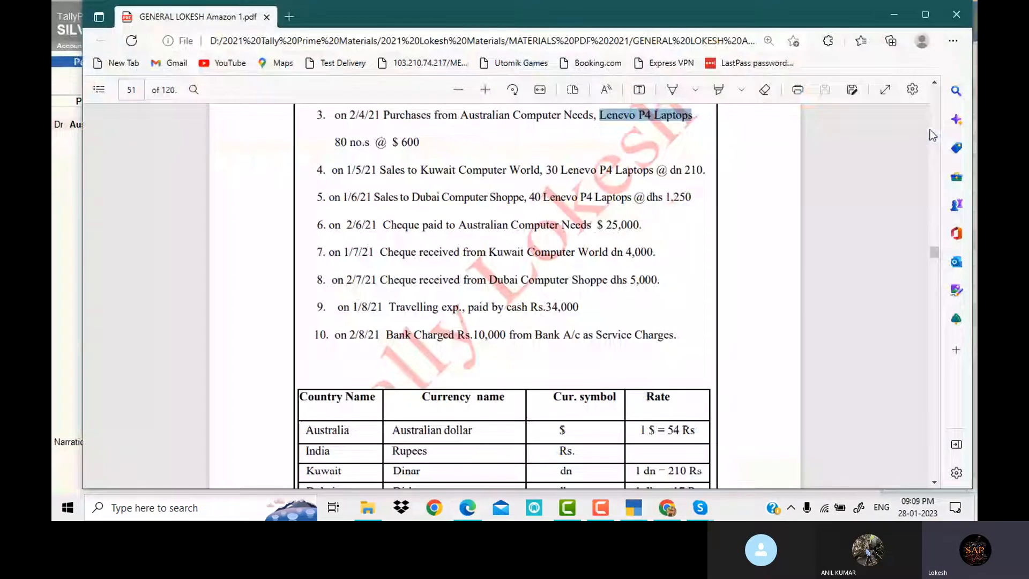
{"action": "key", "text": "alt+Tab"}
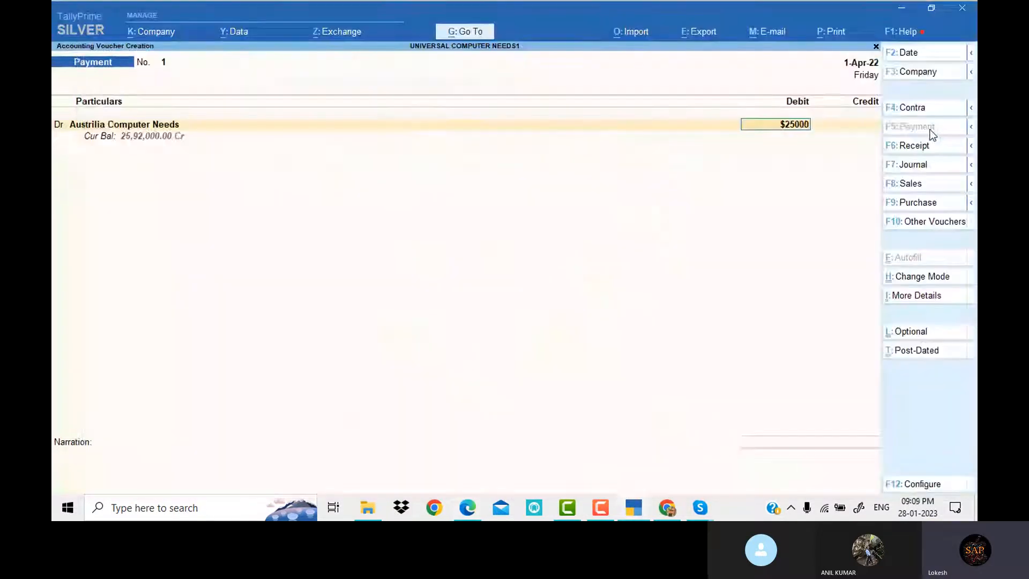
{"action": "type", "text": "25000"}
{"action": "key", "text": "Return"}
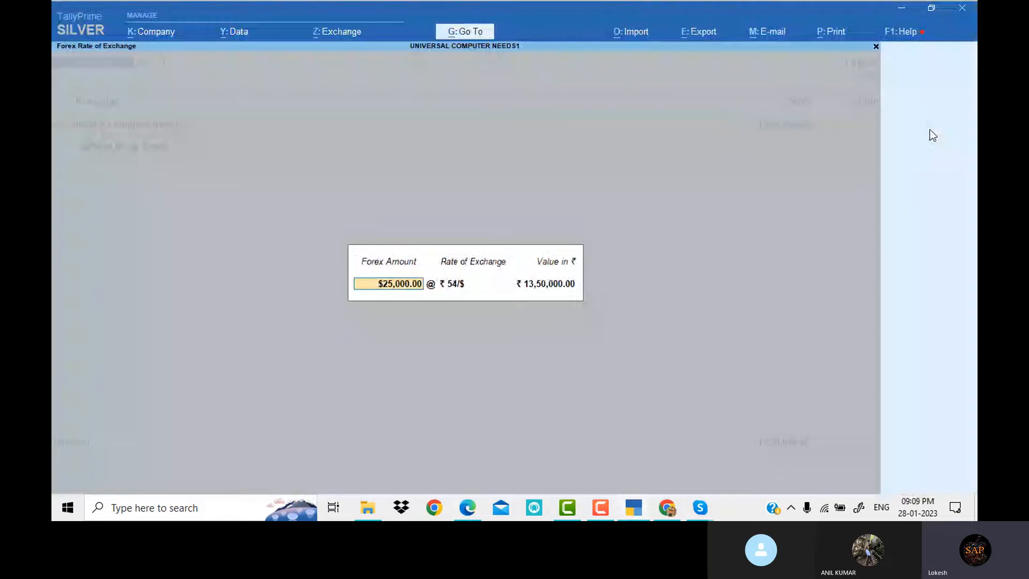
Keep the exchange rate of ₹ 54/$ for the $25,000 debit to Austrilia Computer Needs
{"action": "key", "text": "Return"}
{"action": "key", "text": "Return"}
{"action": "key", "text": "Return"}
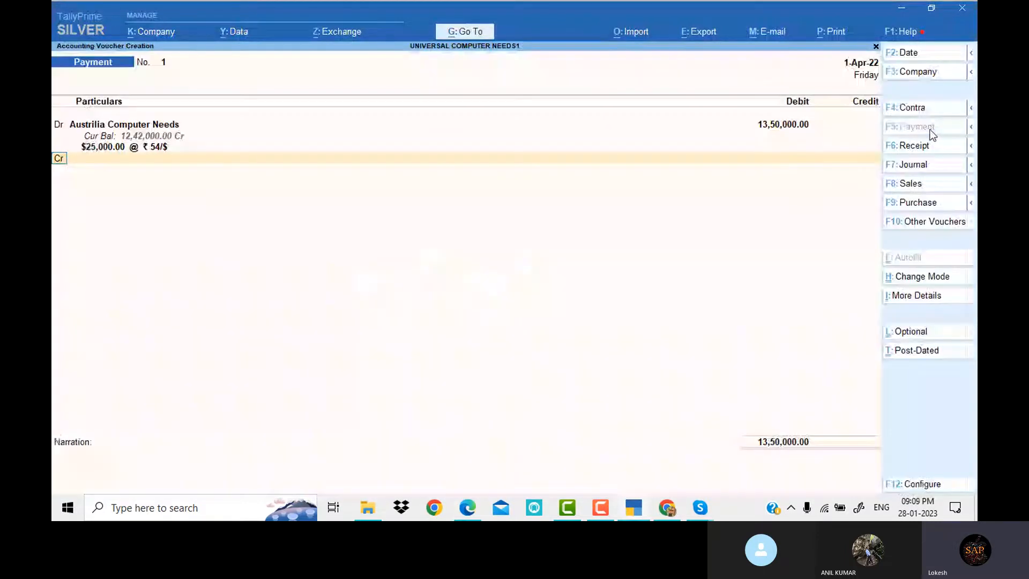
Credit Icici Bank with the full amount, keep the default cheque details, and save the payment voucher without a narration
{"action": "key", "text": "Return"}
{"action": "type", "text": "i"}
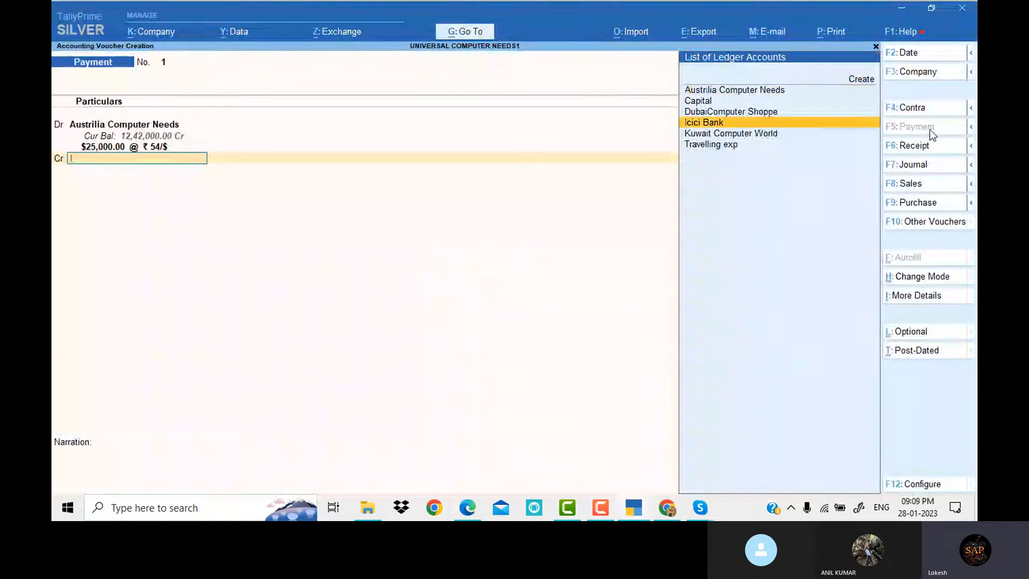
{"action": "key", "text": "Return"}
{"action": "key", "text": "Return"}
{"action": "key", "text": "Return"}
{"action": "key", "text": "Return"}
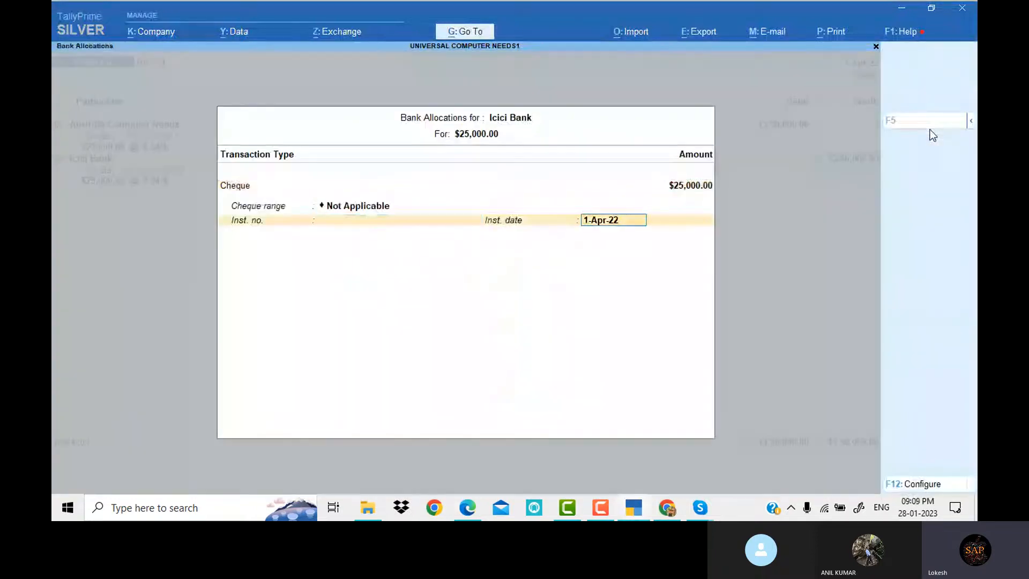
{"action": "key", "text": "Return"}
{"action": "key", "text": "Return"}
{"action": "key", "text": "Return"}
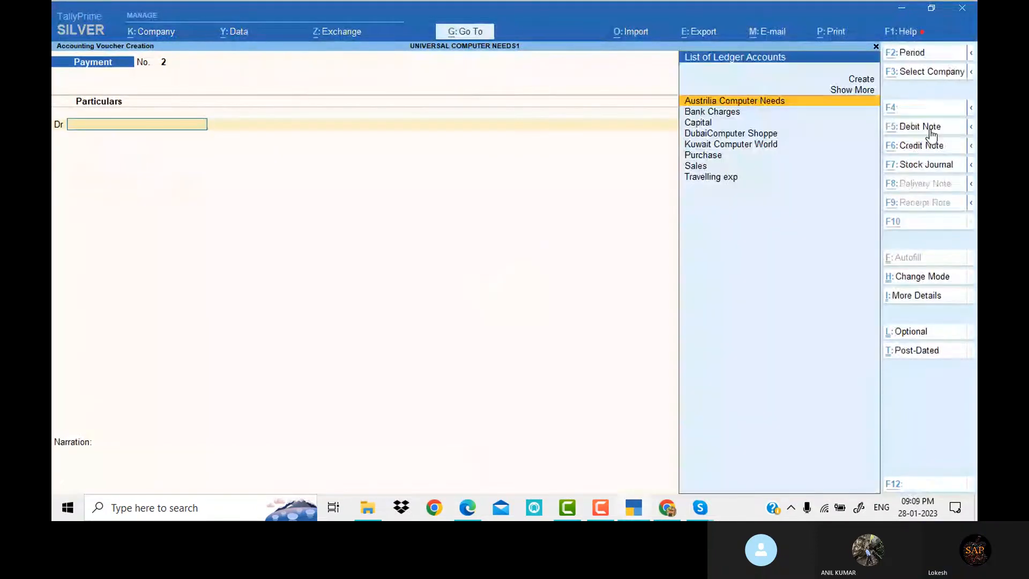
Start a receipt voucher for the PDF's Kuwait cheque entry with Kuwait Computer World as the credited ledger
{"action": "key", "text": "alt+Tab"}
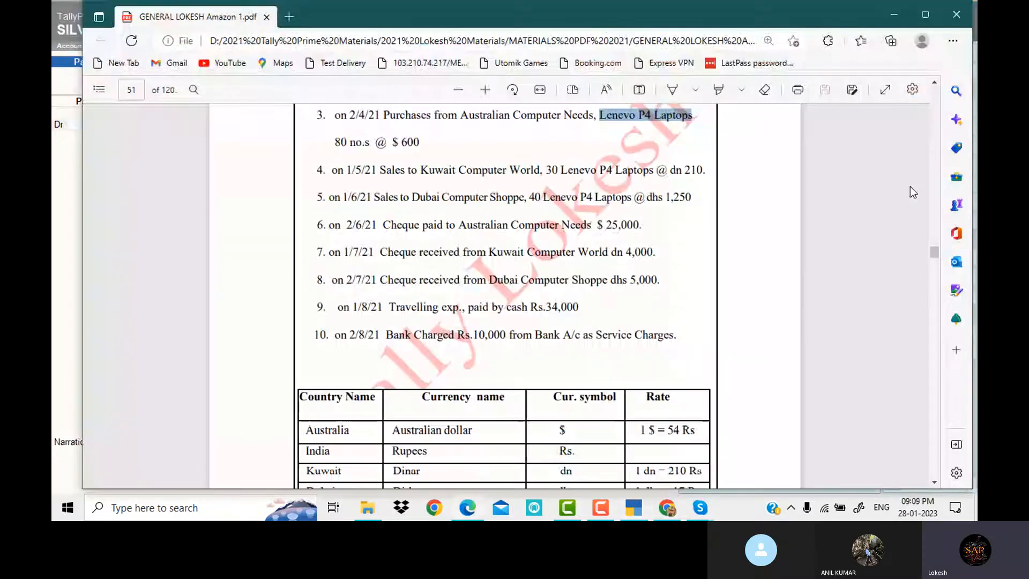
{"action": "key", "text": "alt+Tab"}
{"action": "left_click", "coordinate": [927, 148]}
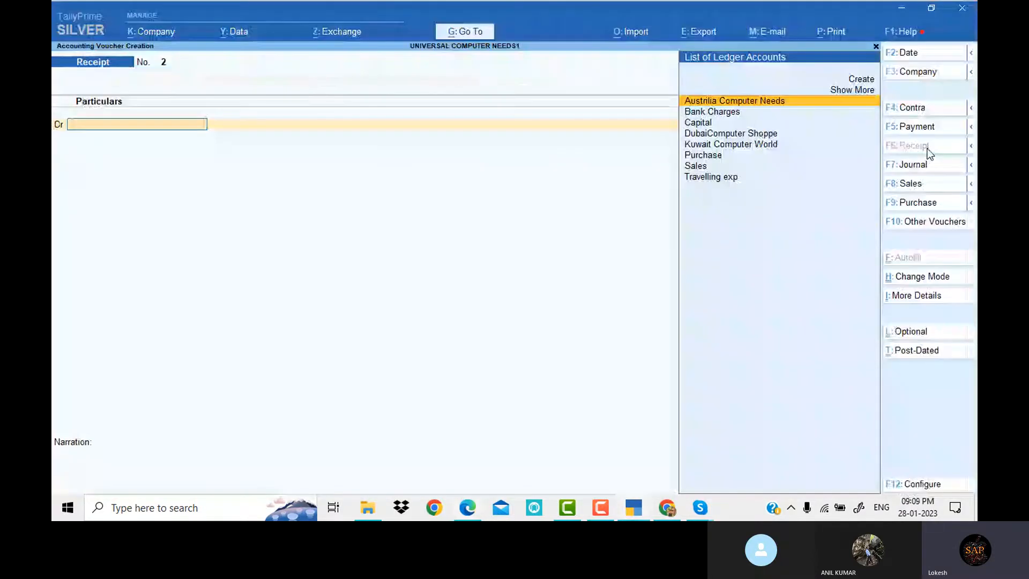
{"action": "type", "text": "k"}
{"action": "key", "text": "Return"}
Set the Kuwait Computer World credit to dn4000 as listed in the PDF, keeping the exchange rate of ₹ 210/dn
{"action": "key", "text": "alt+Tab"}
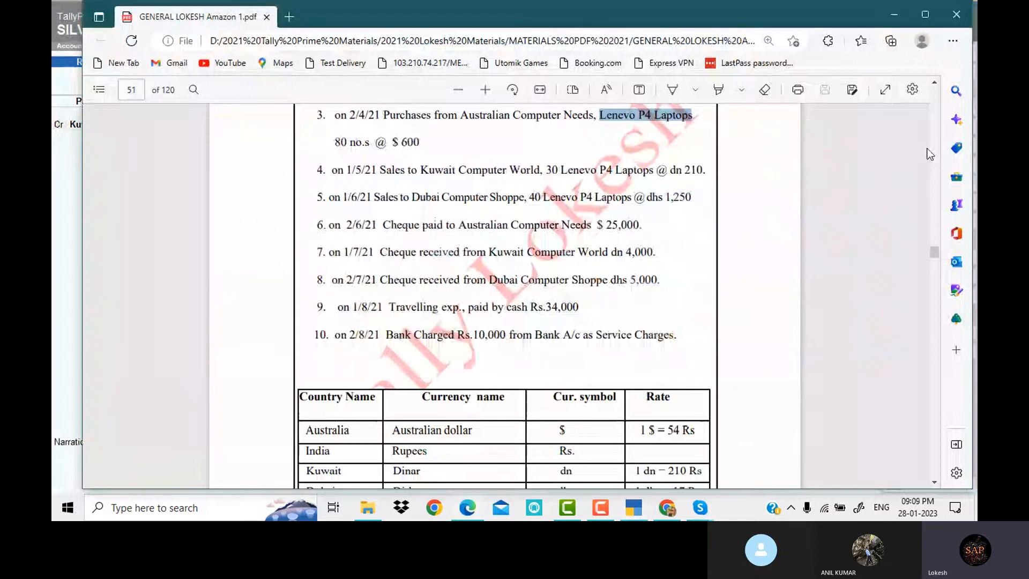
{"action": "key", "text": "alt+Tab"}
{"action": "type", "text": "dn"}
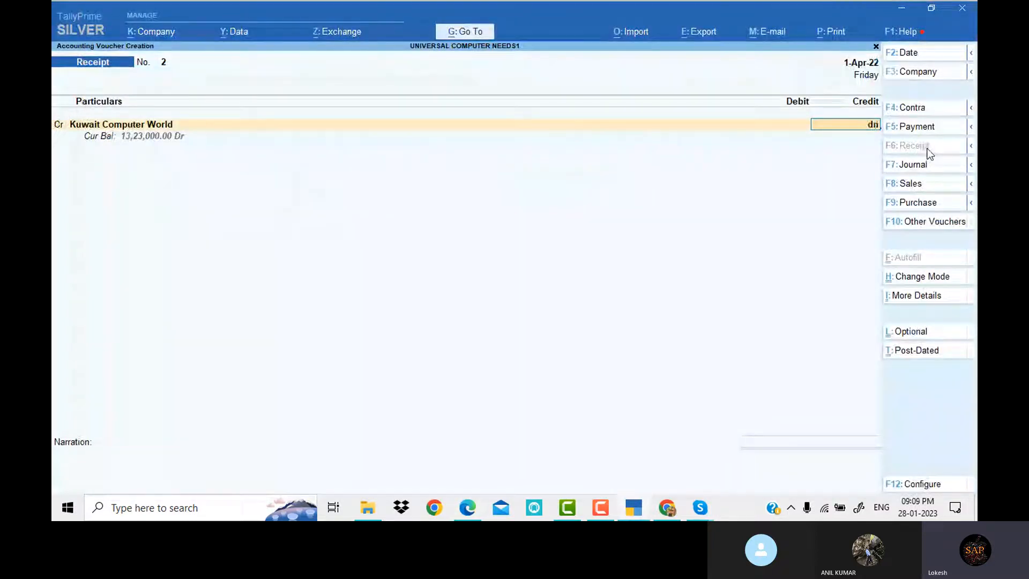
{"action": "key", "text": "alt+Tab"}
{"action": "key", "text": "alt+Tab"}
{"action": "type", "text": "4000"}
{"action": "key", "text": "Return"}
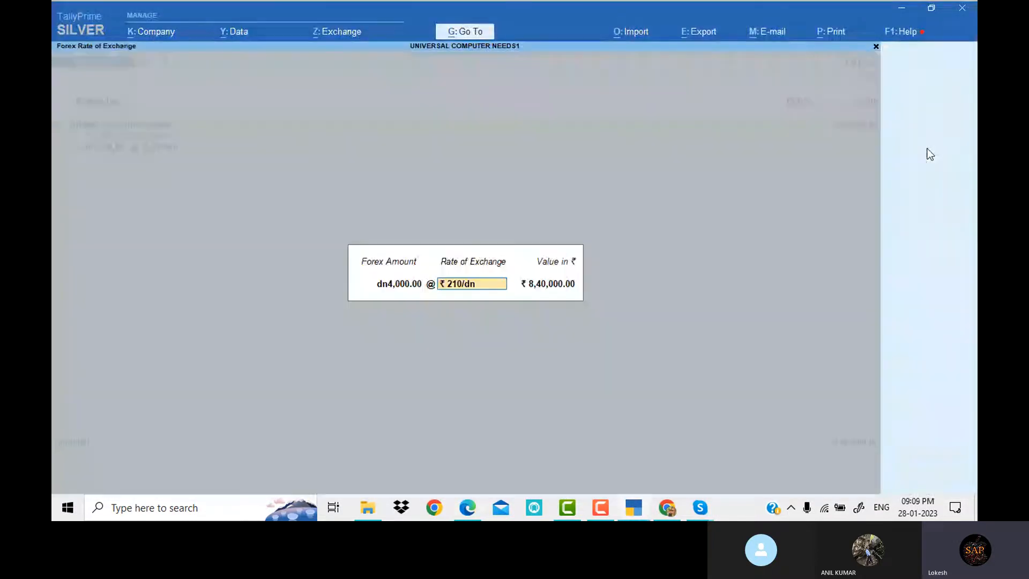
{"action": "key", "text": "Return"}
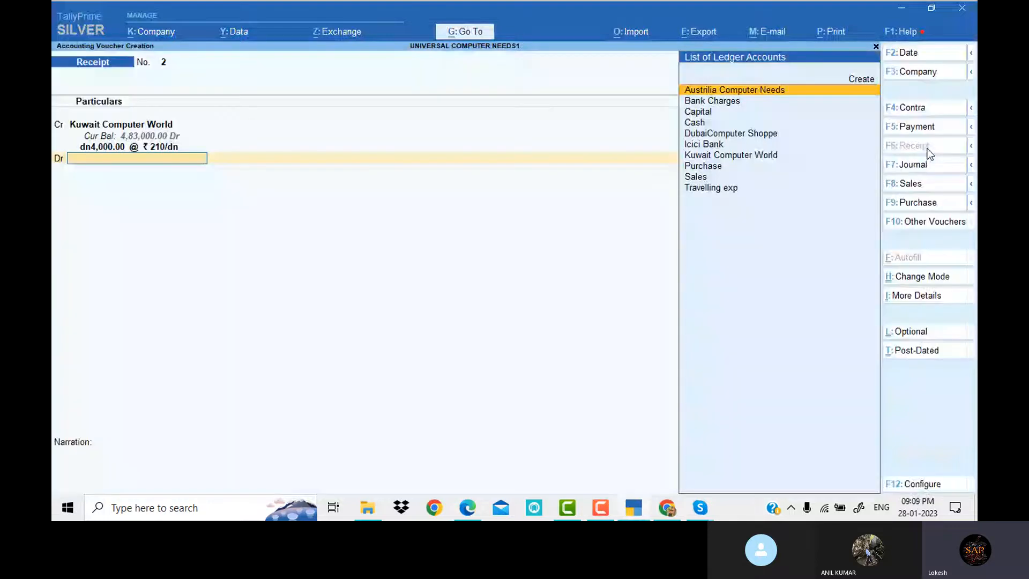
Debit Icici Bank for the Kuwait receipt with default Cheque/DD details and save the voucher without a narration
{"action": "type", "text": "i"}
{"action": "key", "text": "Return"}
{"action": "key", "text": "Return"}
{"action": "key", "text": "Return"}
{"action": "key", "text": "Return"}
{"action": "key", "text": "Return"}
{"action": "key", "text": "Return"}
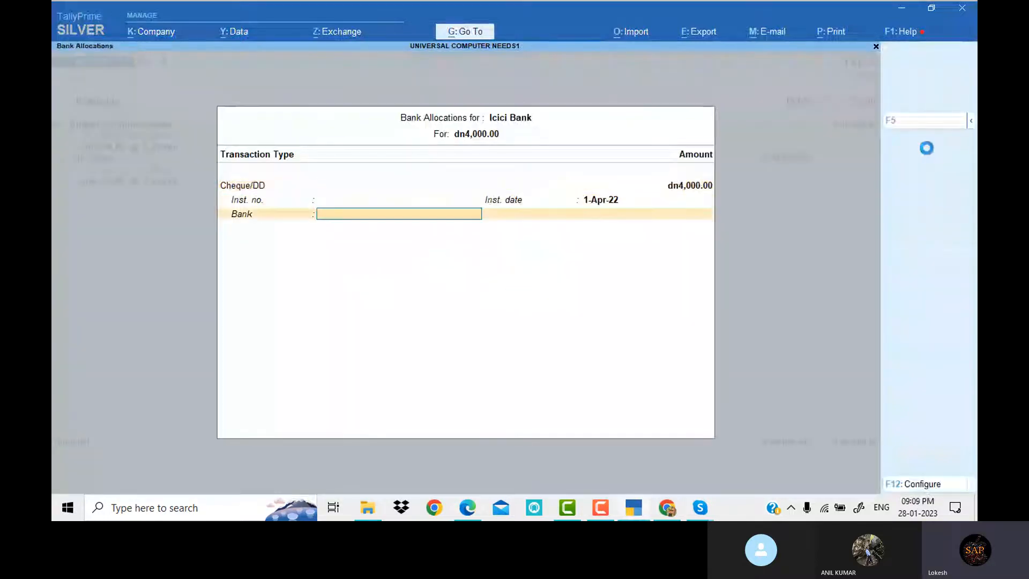
{"action": "key", "text": "Return"}
{"action": "key", "text": "Return"}
{"action": "key", "text": "Return"}
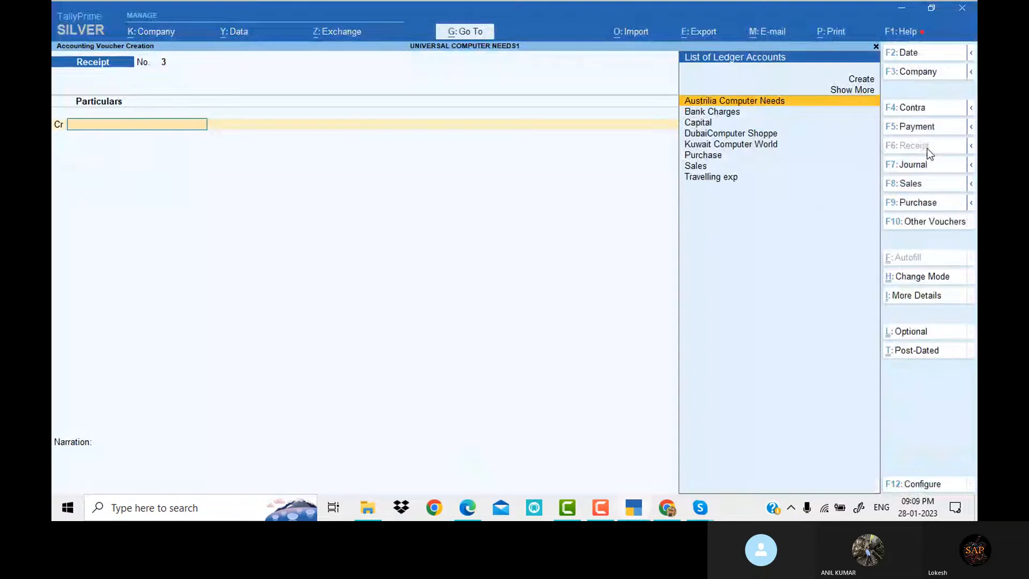
Credit DubaiComputer Shoppe with dhs5000 in the new receipt voucher, keeping the exchange rate of ₹ 17/dhs
{"action": "key", "text": "alt+Tab"}
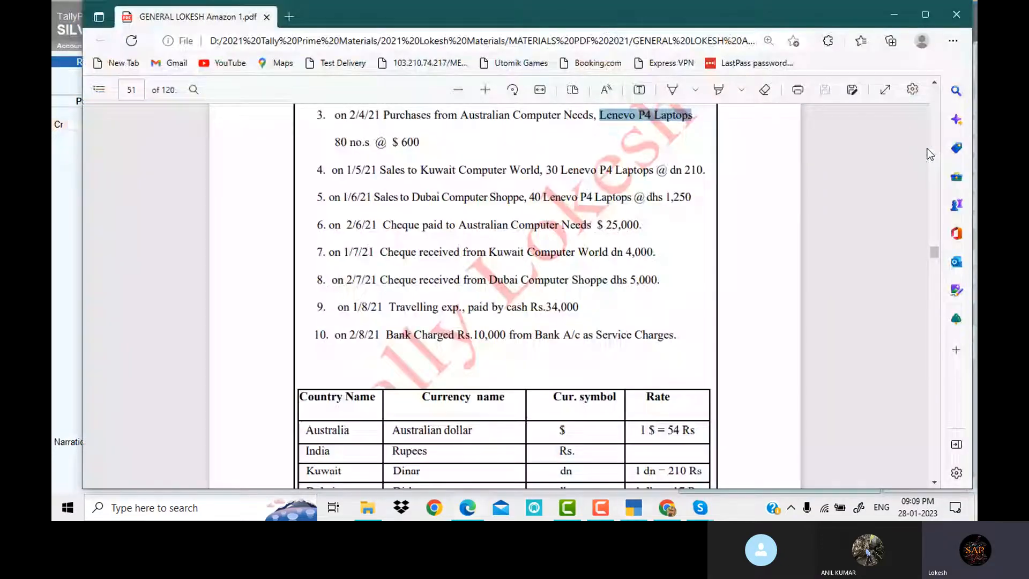
{"action": "key", "text": "alt+Tab"}
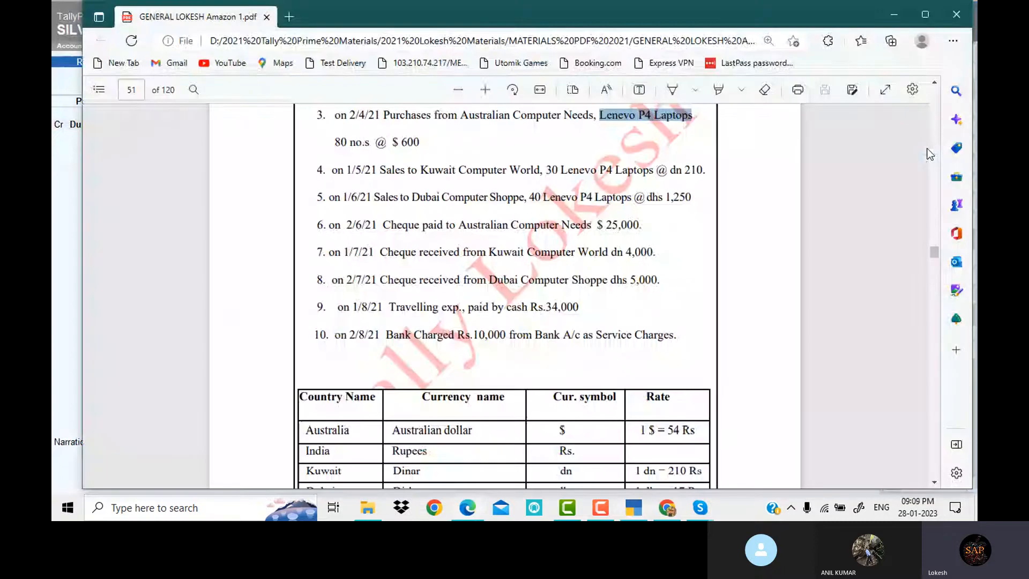
{"action": "key", "text": "alt+Tab"}
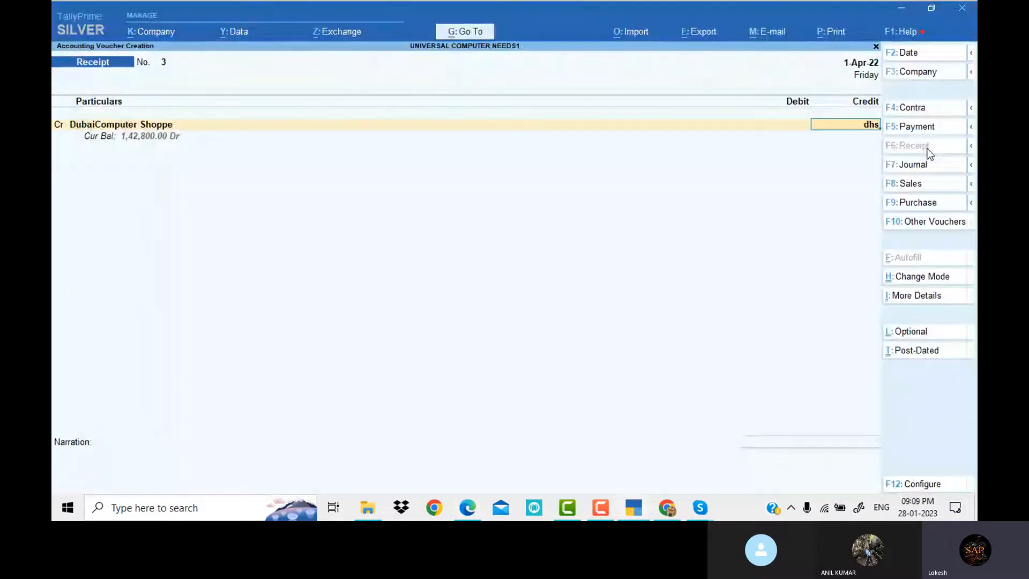
{"action": "type", "text": "5000"}
{"action": "key", "text": "Return"}
{"action": "key", "text": "Return"}
{"action": "key", "text": "Return"}
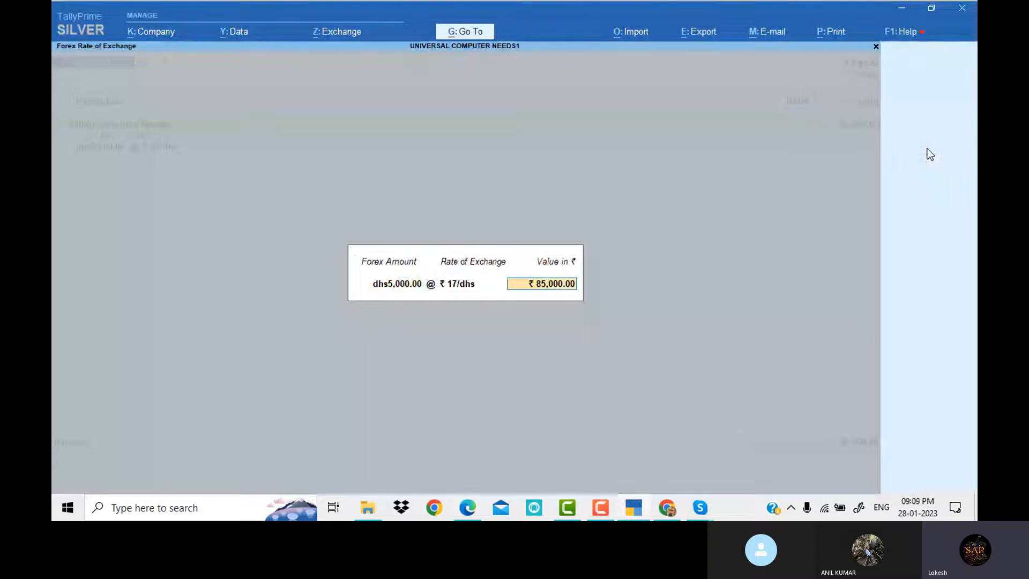
{"action": "key", "text": "Return"}
Debit Icici Bank for the Dubai receipt with default bank details and save the voucher without a narration
{"action": "key", "text": "alt+Tab"}
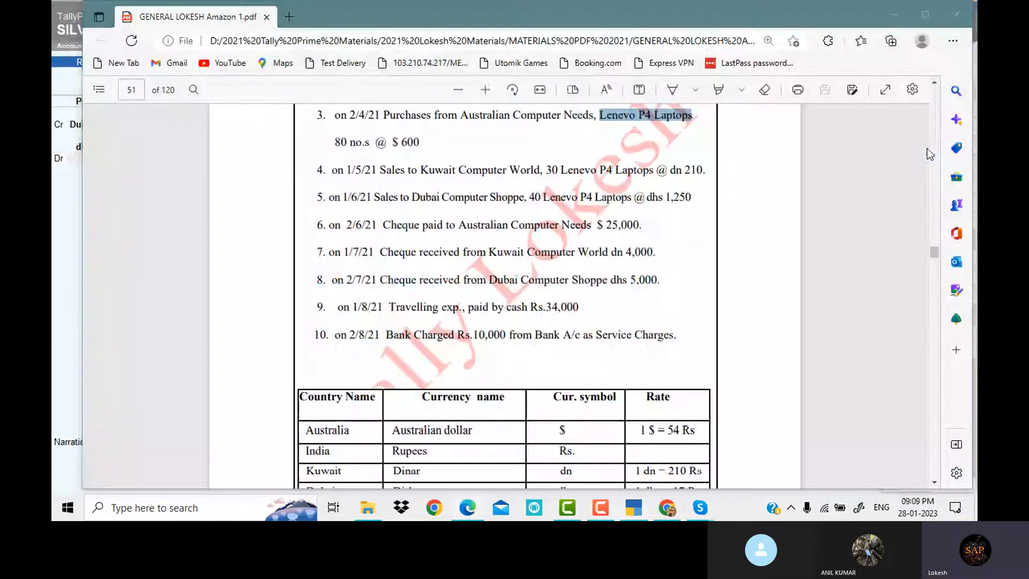
{"action": "key", "text": "alt+Tab"}
{"action": "type", "text": "i"}
{"action": "key", "text": "Return"}
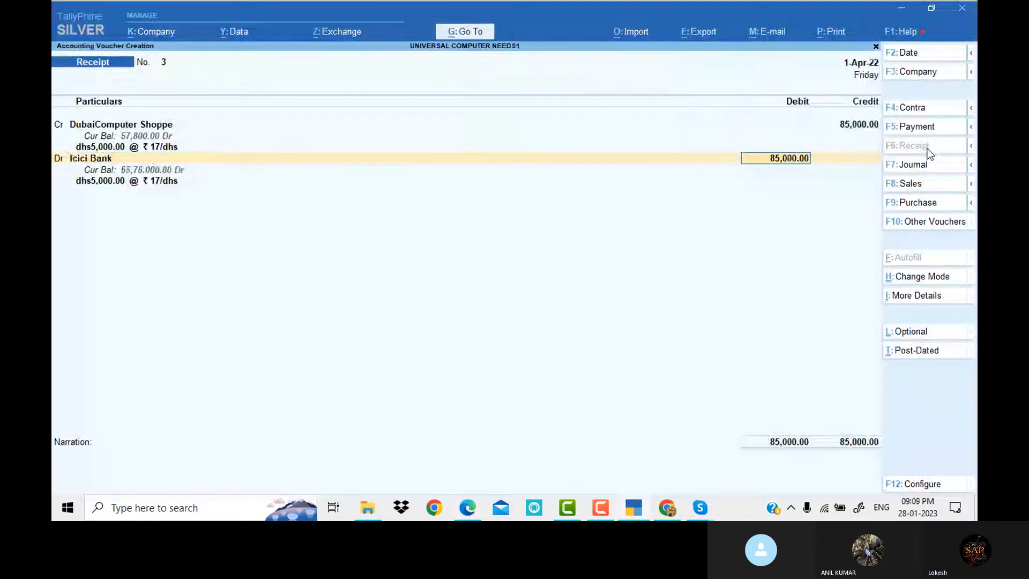
{"action": "key", "text": "Return"}
{"action": "key", "text": "Return"}
{"action": "key", "text": "Return"}
{"action": "key", "text": "Return"}
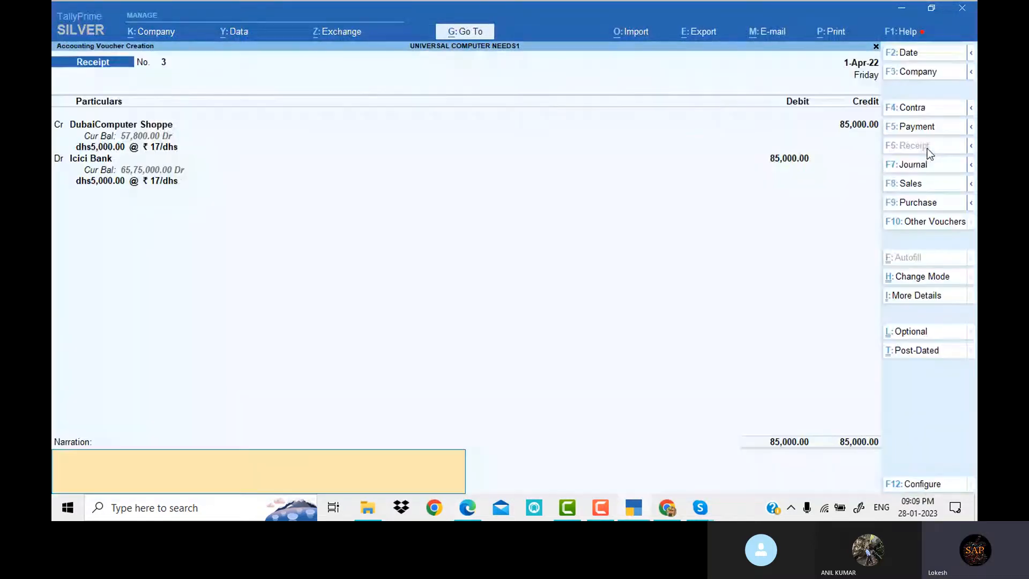
{"action": "key", "text": "Return"}
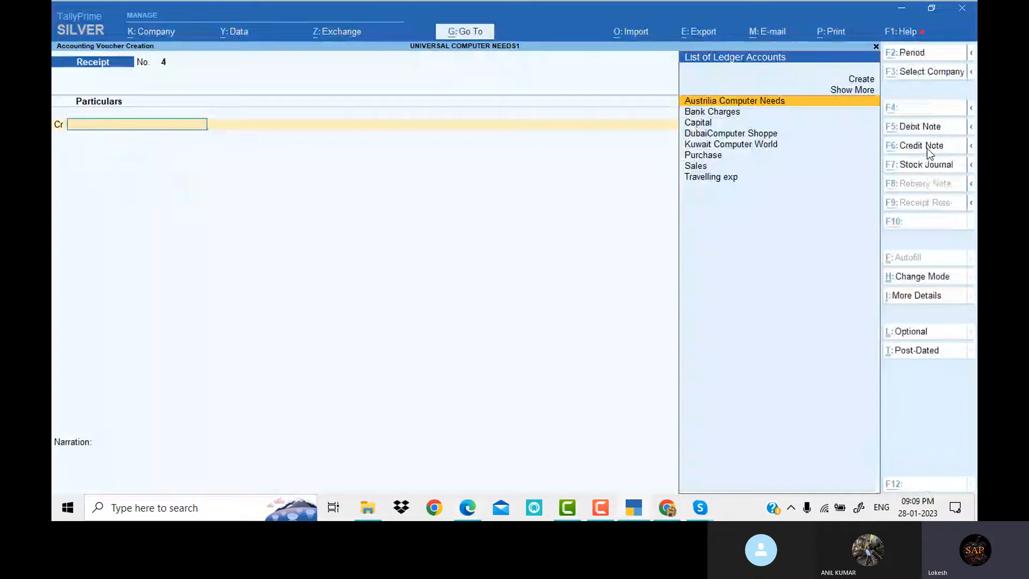
Start a payment voucher for the PDF's travelling expenses entry and debit Travelling exp with 34,000
{"action": "key", "text": "alt+Tab"}
{"action": "key", "text": "alt+Tab"}
{"action": "left_click", "coordinate": [931, 128]}
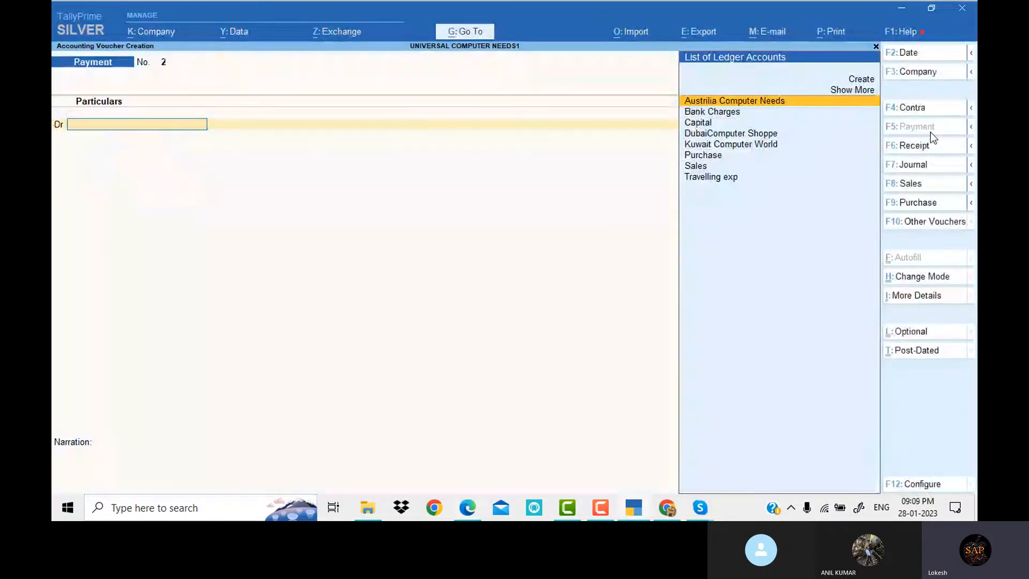
{"action": "type", "text": "tr"}
{"action": "key", "text": "Return"}
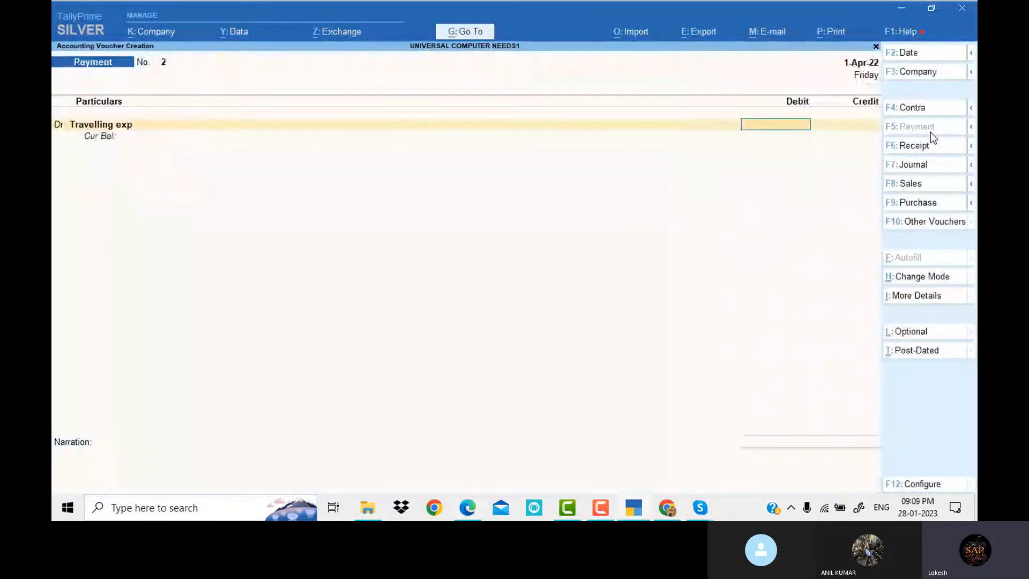
{"action": "key", "text": "alt+Tab"}
{"action": "key", "text": "alt+Tab"}
{"action": "type", "text": "34,00"}
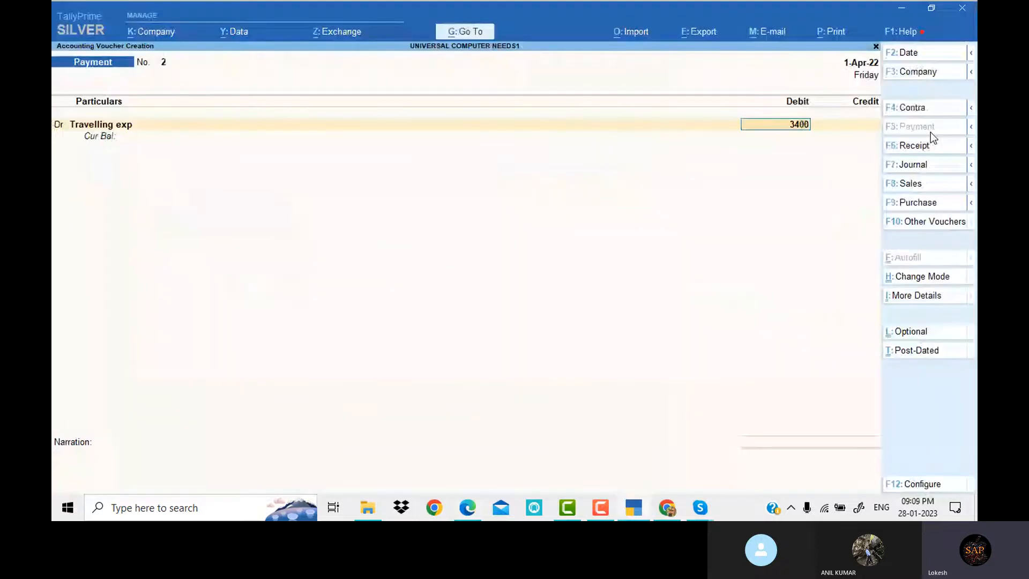
{"action": "type", "text": "0"}
{"action": "key", "text": "Return"}
Credit Cash with the travelling expense amount and save the payment voucher without a narration
{"action": "key", "text": "Return"}
{"action": "key", "text": "Down"}
{"action": "key", "text": "Down"}
{"action": "key", "text": "Down"}
{"action": "key", "text": "Return"}
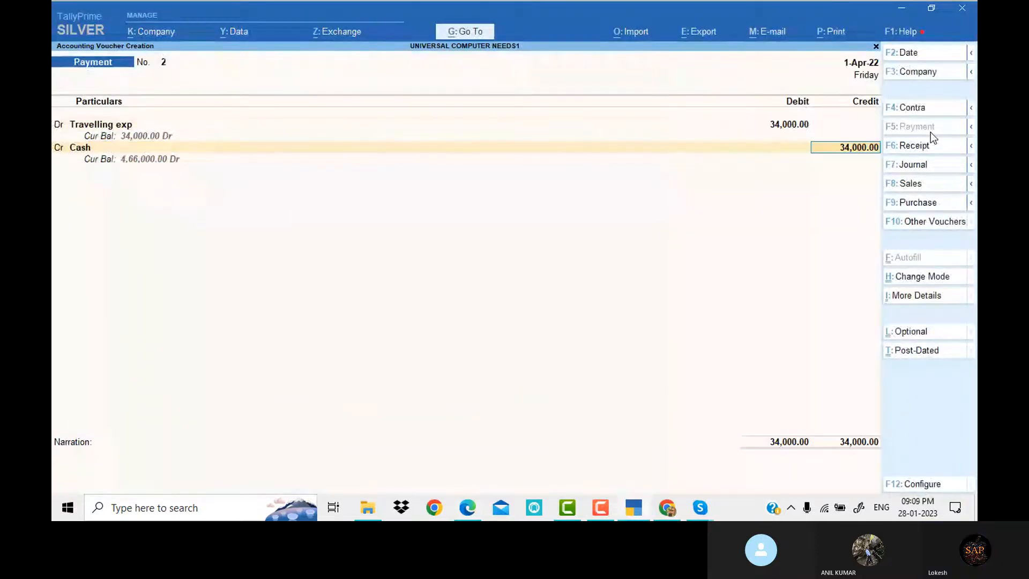
{"action": "key", "text": "Return"}
{"action": "key", "text": "Return"}
{"action": "key", "text": "Return"}
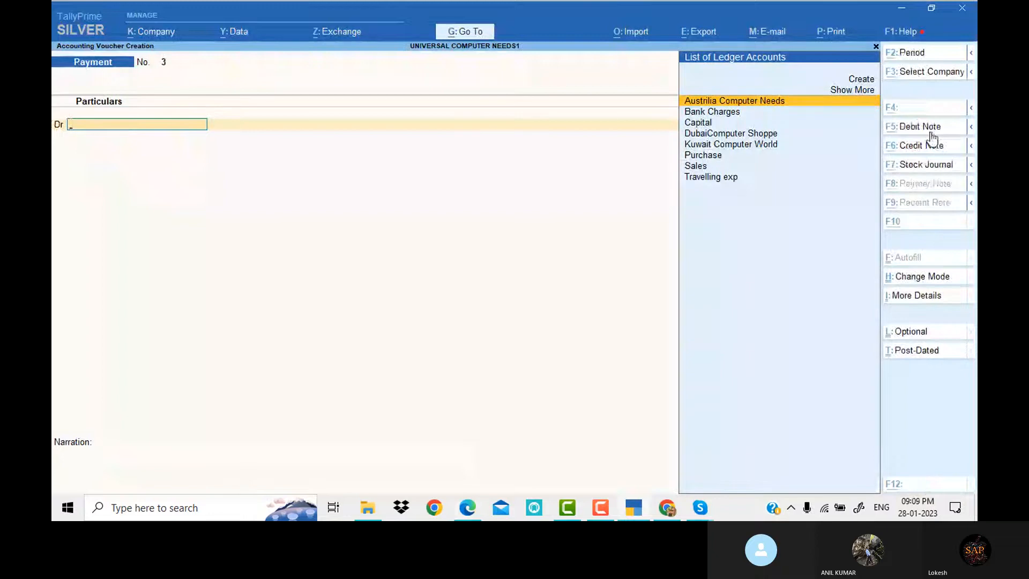
Debit Bank Charges with 10,000 in the new payment voucher, following the PDF's bank service charges entry
{"action": "key", "text": "alt+Tab"}
{"action": "key", "text": "alt+Tab"}
{"action": "type", "text": "Ba"}
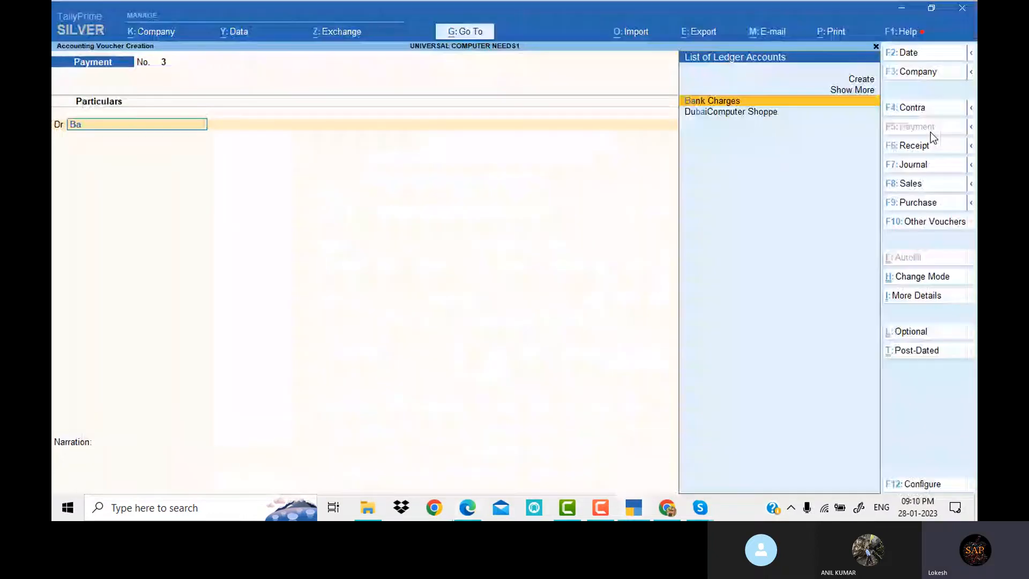
{"action": "key", "text": "alt+Tab"}
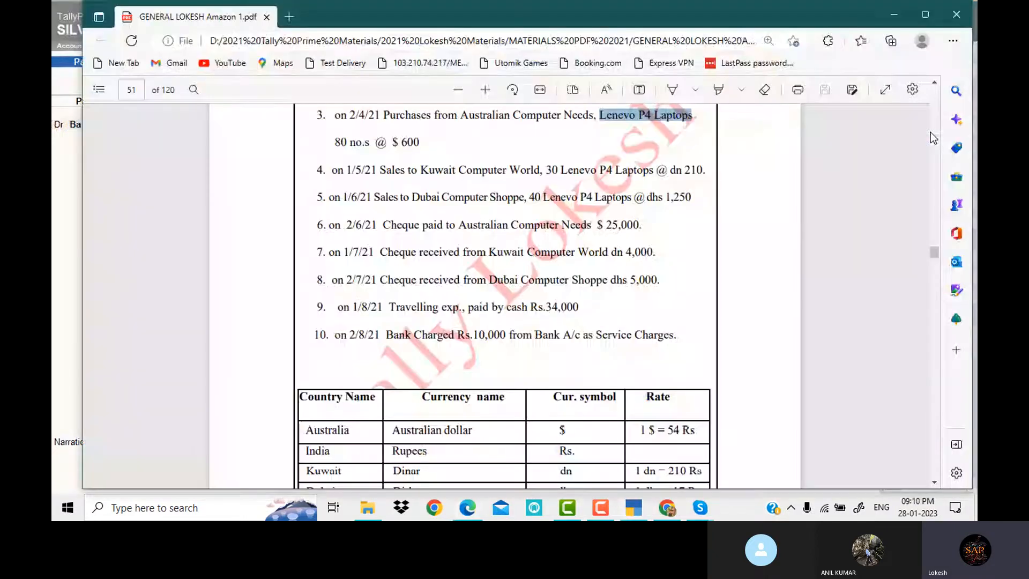
{"action": "key", "text": "alt+Tab"}
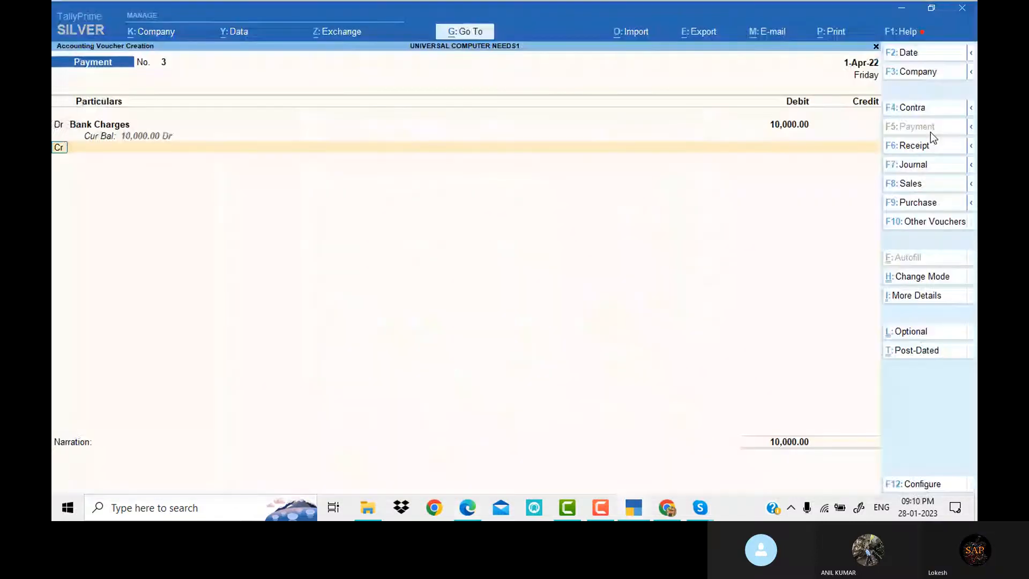
Credit Icici Bank with the bank charges amount and save the payment voucher without a narration
{"action": "key", "text": "Return"}
{"action": "type", "text": "i"}
{"action": "key", "text": "Return"}
{"action": "key", "text": "Return"}
{"action": "key", "text": "Return"}
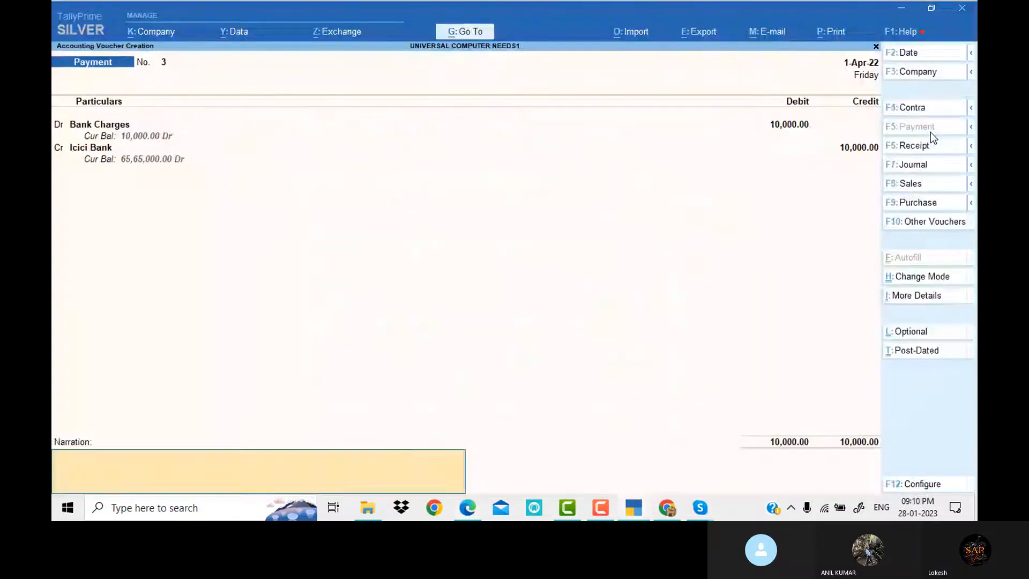
{"action": "key", "text": "Return"}
{"action": "key", "text": "Return"}
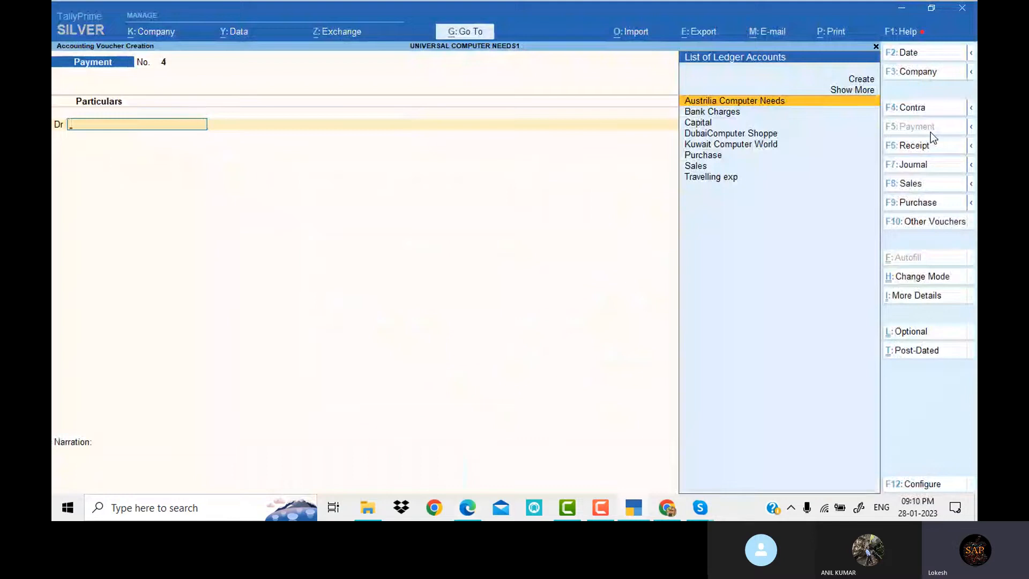
Leave voucher entry and open the Profit & Loss A/c report of the company
{"action": "key", "text": "Escape"}
{"action": "key", "text": "Return"}
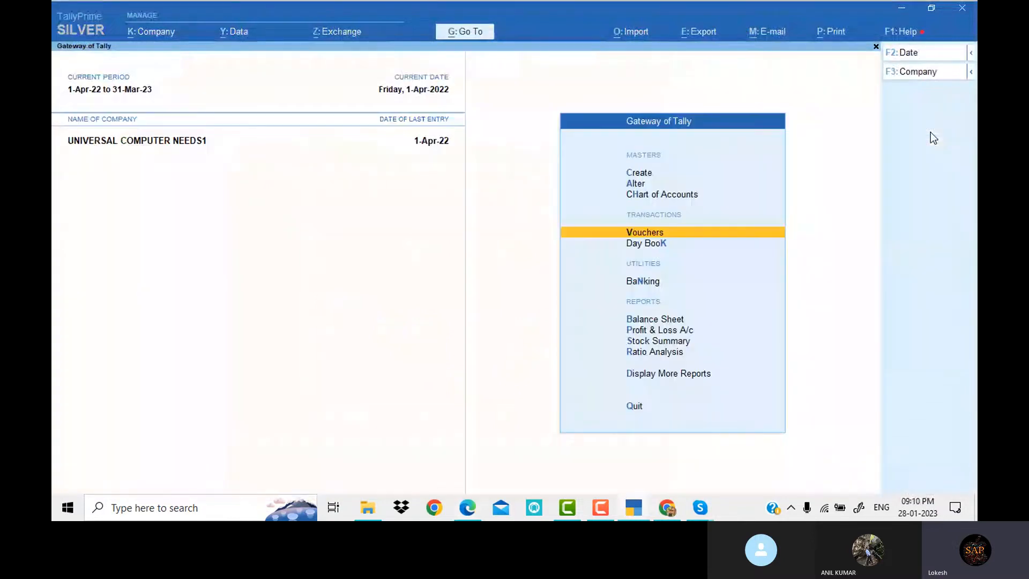
{"action": "key", "text": "Down"}
{"action": "key", "text": "Down"}
{"action": "key", "text": "Down"}
{"action": "key", "text": "Down"}
{"action": "key", "text": "Return"}
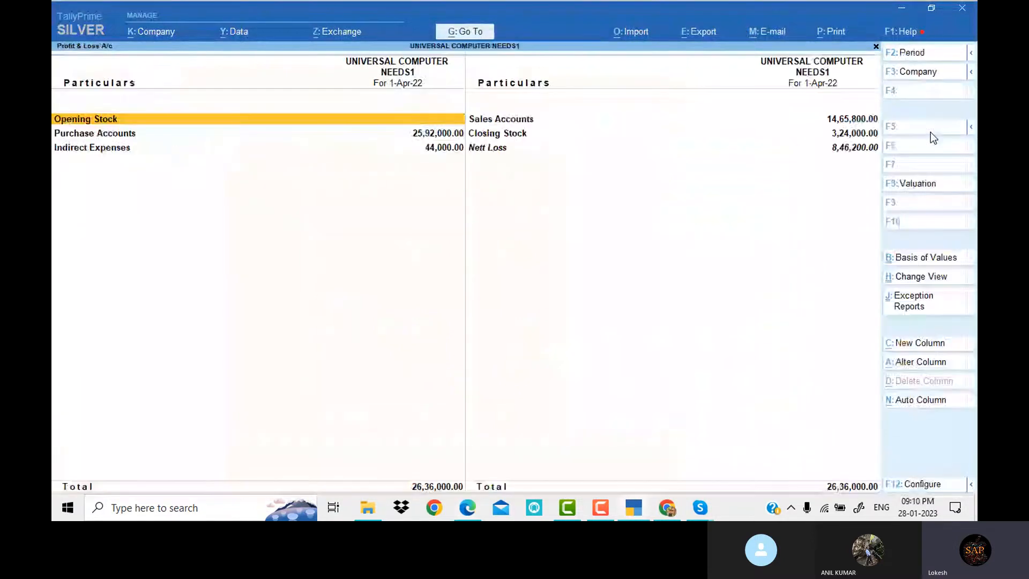
Show the Profit & Loss A/c in detail and compare its Nett Loss with the net loss answer in the PDF
{"action": "key", "text": "alt+F5"}
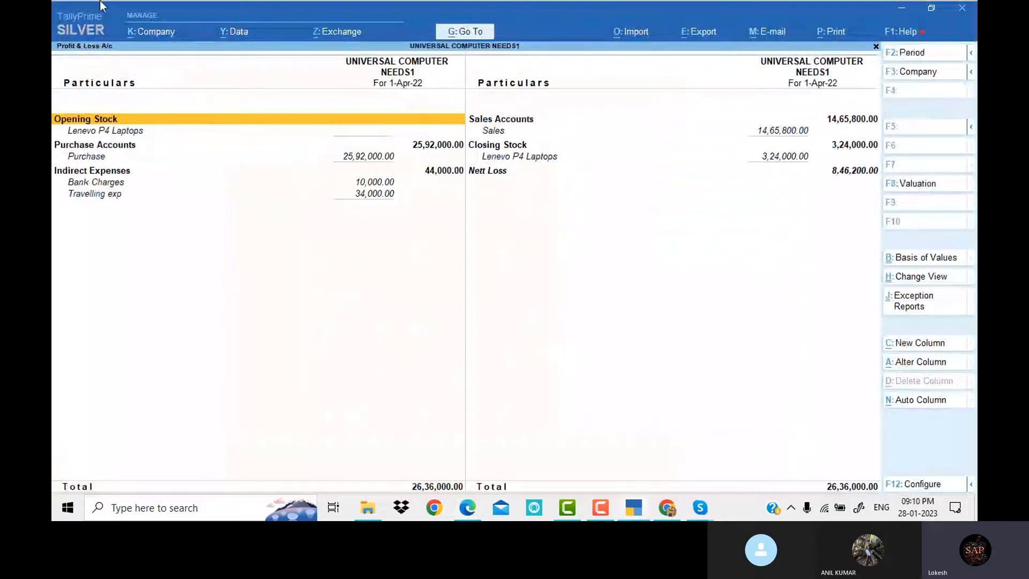
{"action": "left_click", "coordinate": [852, 171]}
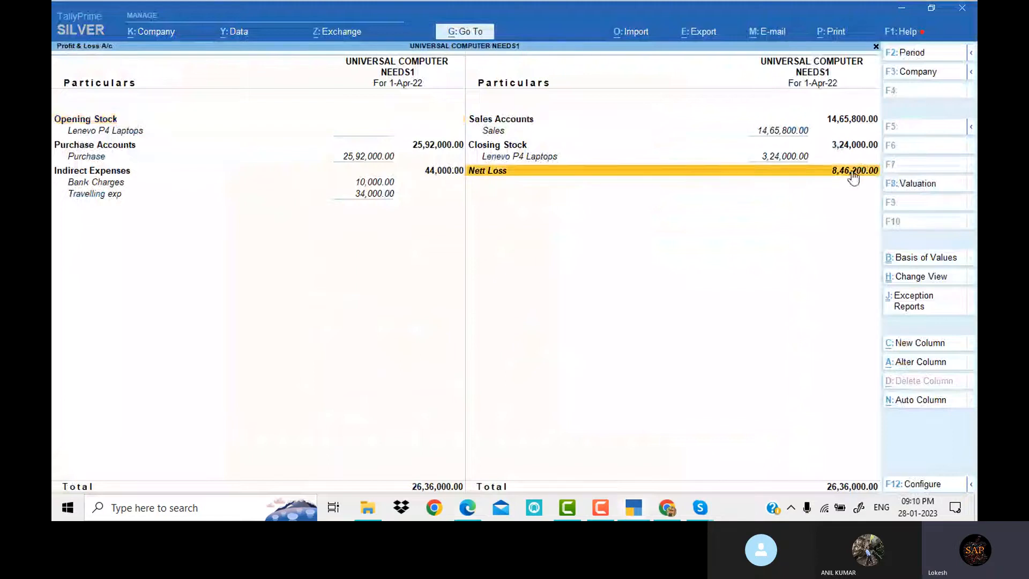
{"action": "left_click", "coordinate": [474, 508]}
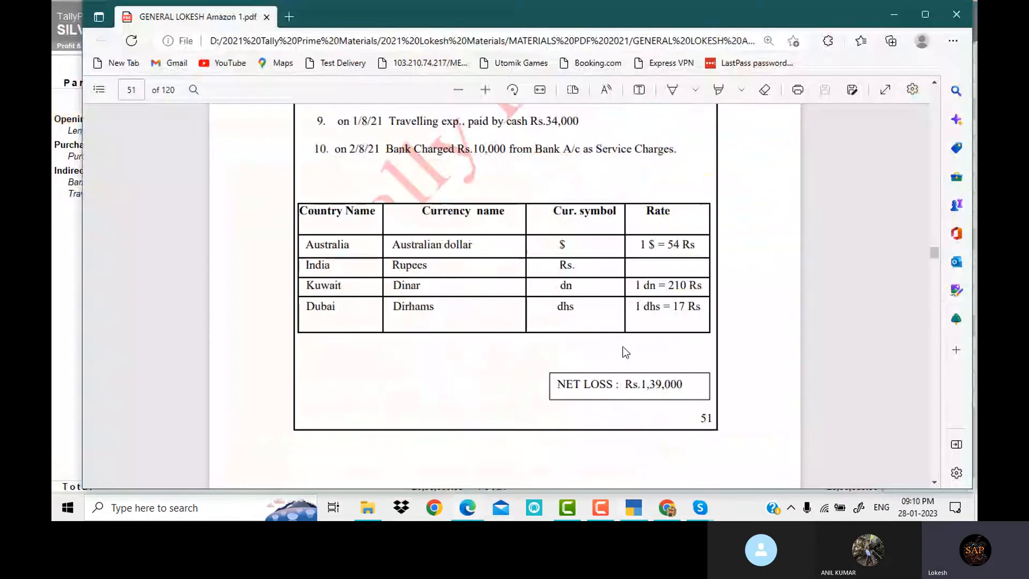
Trace the Profit & Loss A/c Purchase figure to its Austrilia Computer Needs voucher, compare it with the PDF and leave the report
{"action": "scroll", "coordinate": [613, 326], "scroll_direction": "up", "scroll_amount": 1}
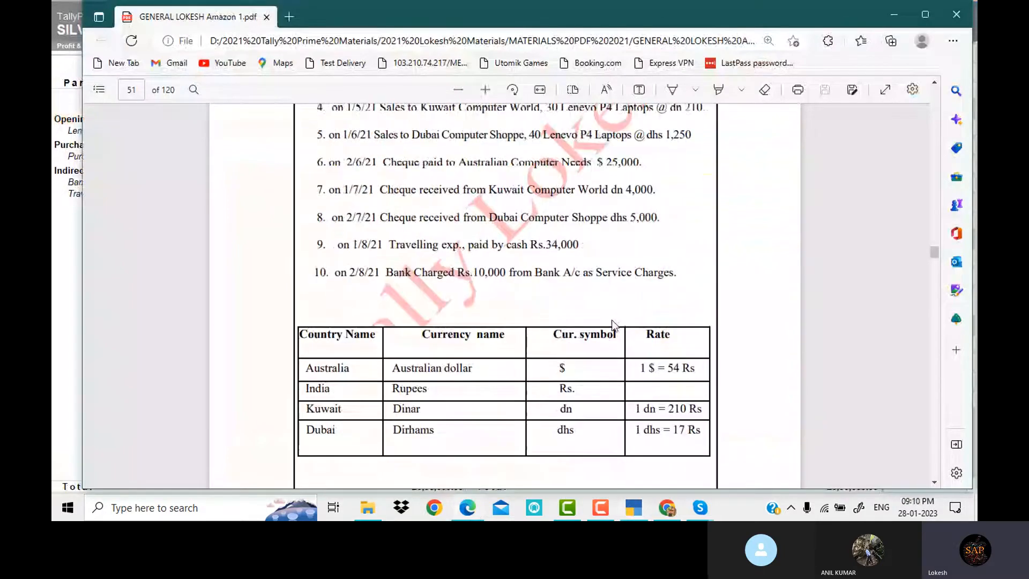
{"action": "scroll", "coordinate": [609, 321], "scroll_direction": "up", "scroll_amount": 1}
{"action": "mouse_move", "coordinate": [638, 512]}
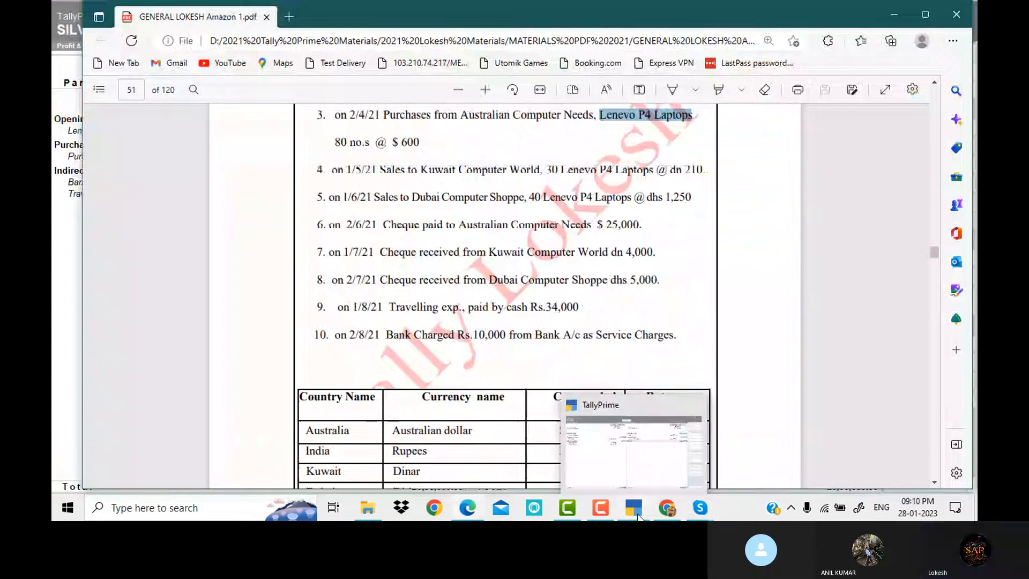
{"action": "left_click", "coordinate": [642, 468]}
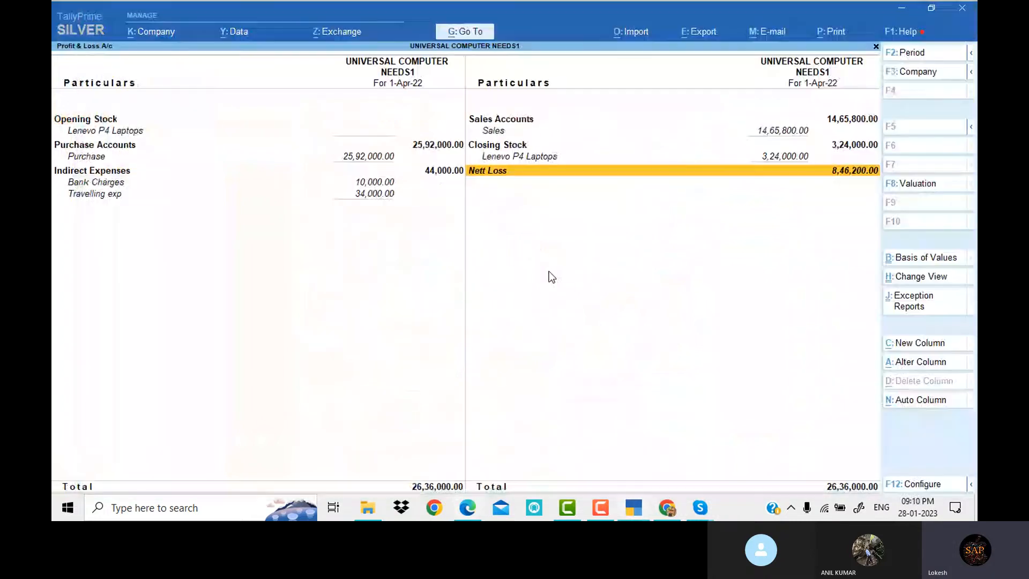
{"action": "key", "text": "Up"}
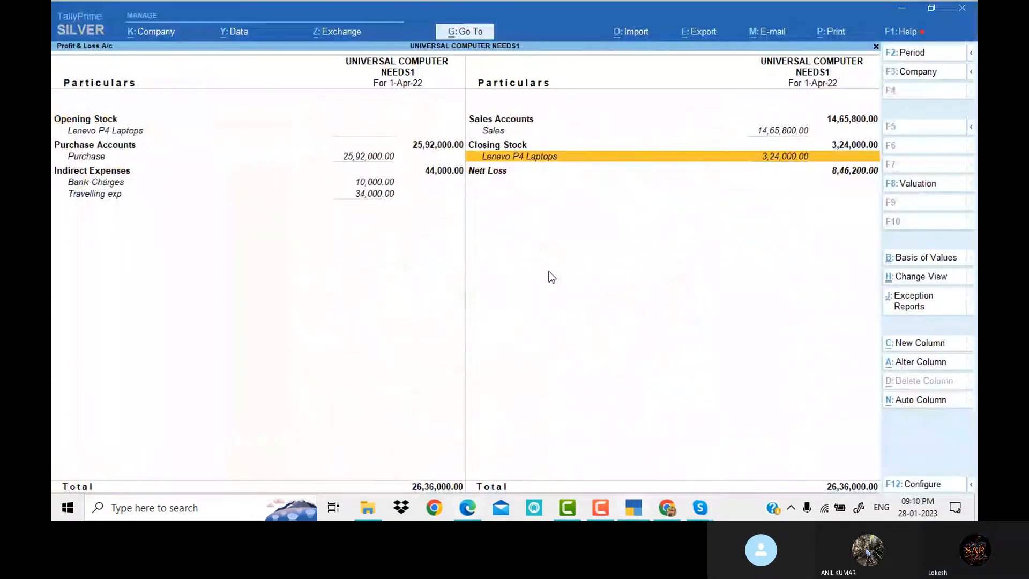
{"action": "key", "text": "Left"}
{"action": "key", "text": "Return"}
{"action": "key", "text": "Return"}
{"action": "key", "text": "Return"}
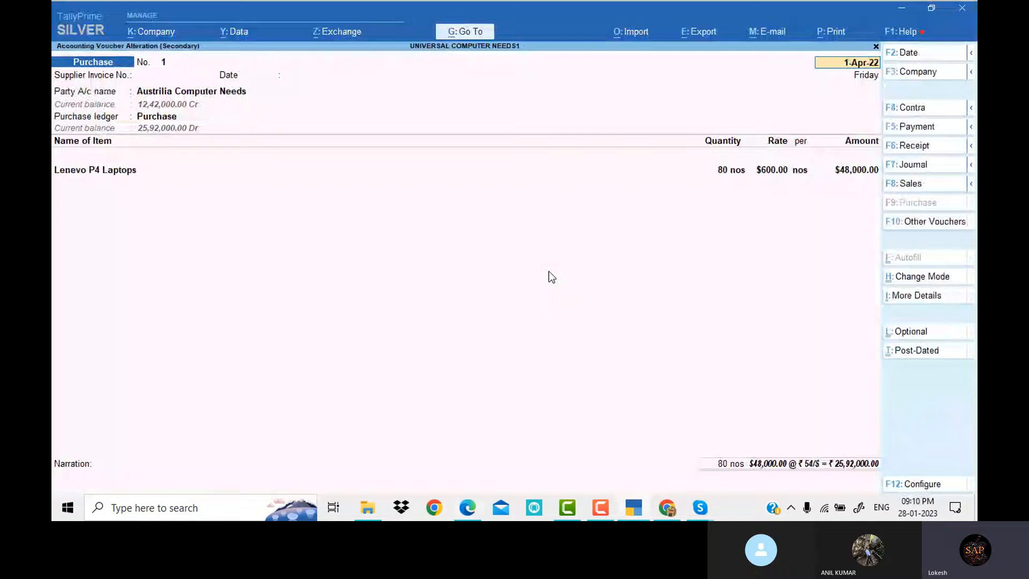
{"action": "key", "text": "alt+Tab"}
{"action": "key", "text": "alt+Tab"}
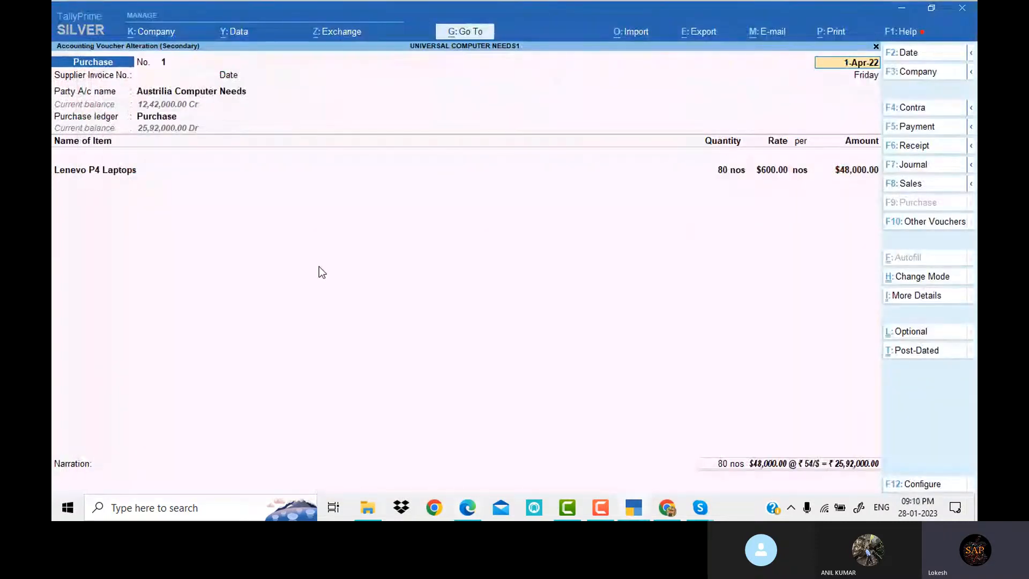
{"action": "key", "text": "Escape"}
{"action": "key", "text": "y"}
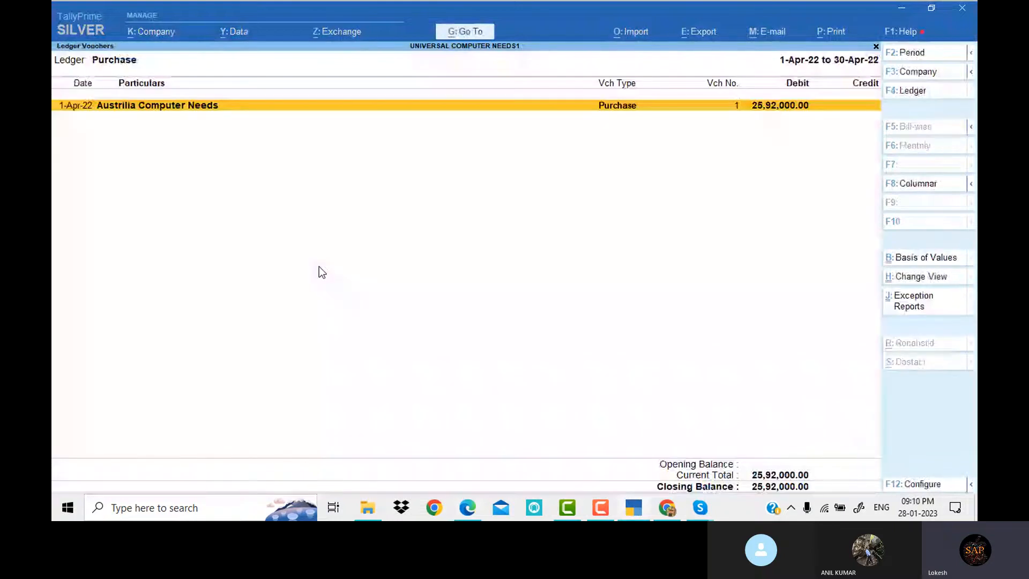
{"action": "key", "text": "Escape"}
{"action": "key", "text": "Escape"}
{"action": "key", "text": "Escape"}
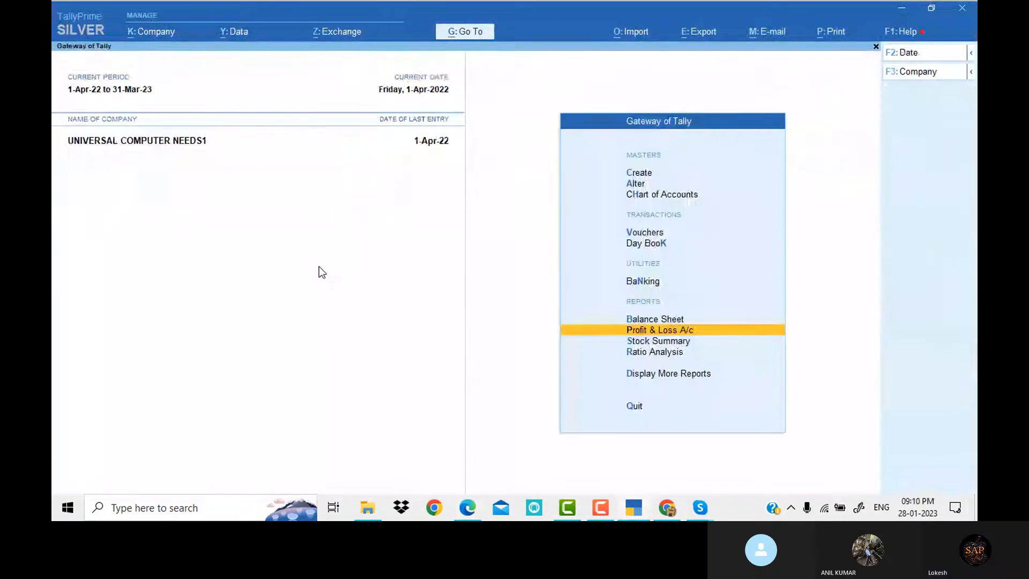
Open the rates of exchange for alteration, compare the dollar, dirham and dinar rates with the PDF's currency table and leave without changes
{"action": "key", "text": "Down"}
{"action": "key", "text": "Down"}
{"action": "key", "text": "Up"}
{"action": "key", "text": "Up"}
{"action": "key", "text": "Up"}
{"action": "key", "text": "Up"}
{"action": "key", "text": "Up"}
{"action": "key", "text": "Up"}
{"action": "key", "text": "Up"}
{"action": "key", "text": "Up"}
{"action": "key", "text": "Return"}
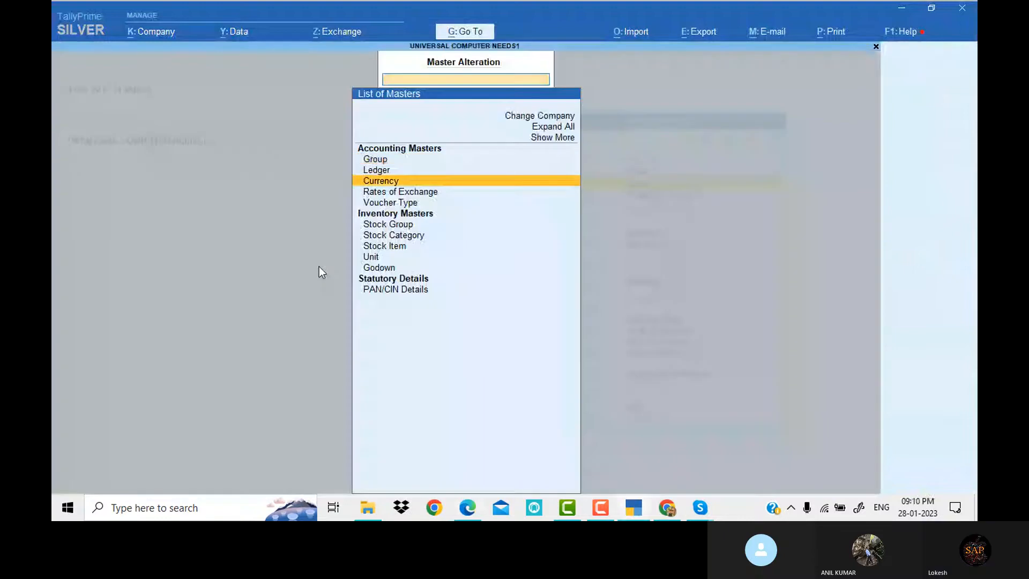
{"action": "key", "text": "Return"}
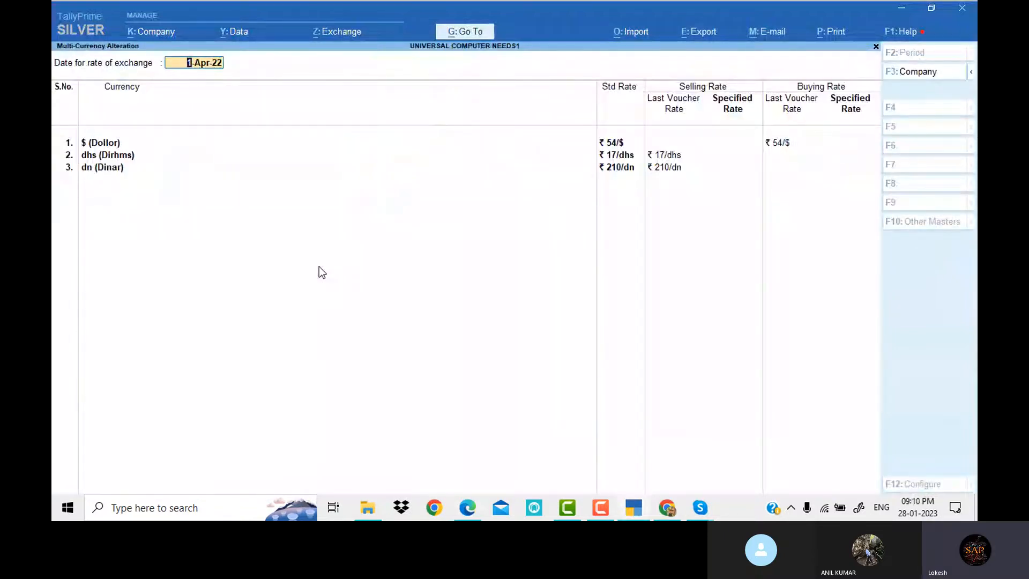
{"action": "key", "text": "alt+Tab"}
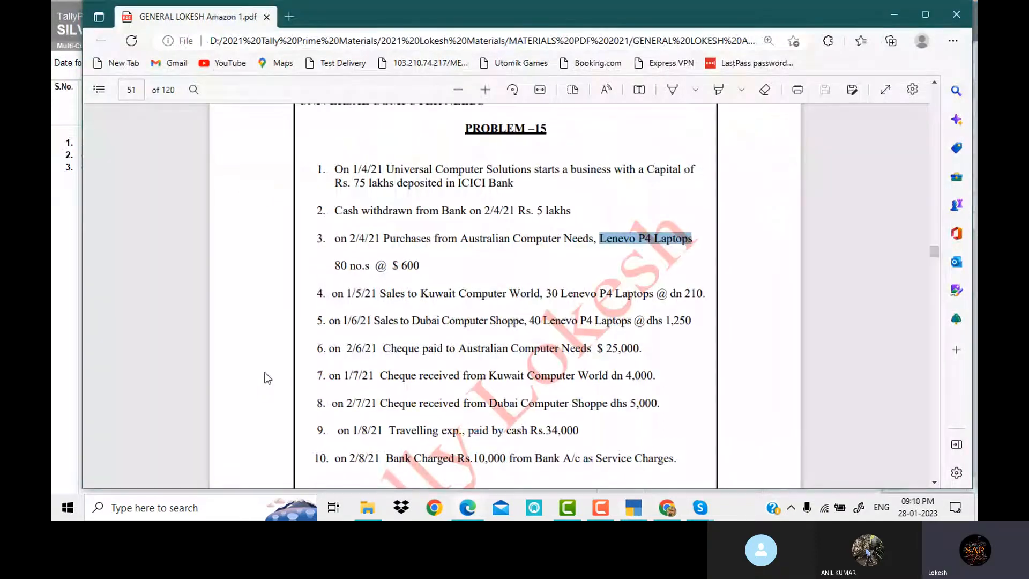
{"action": "scroll", "coordinate": [265, 372], "scroll_direction": "down", "scroll_amount": 3}
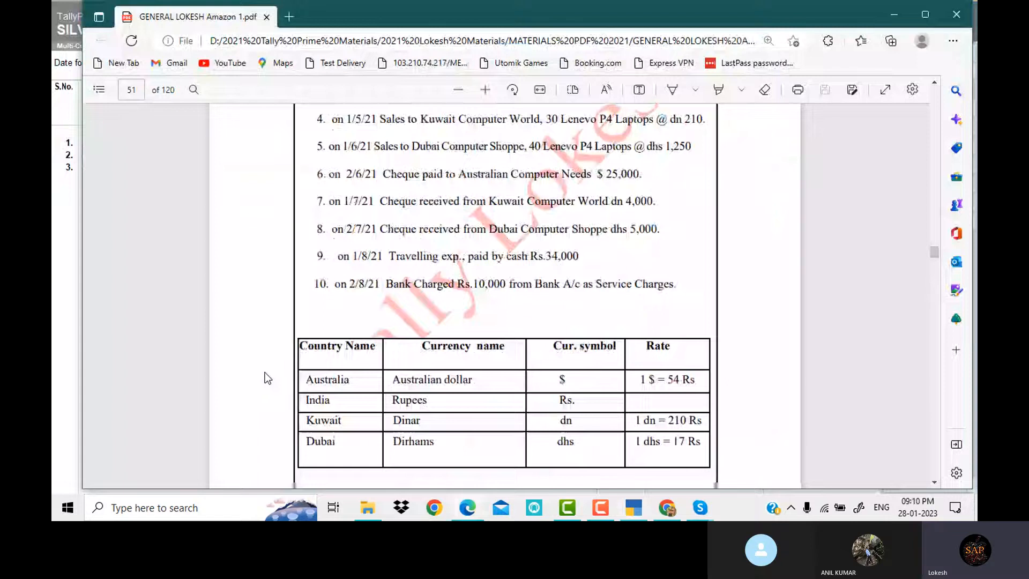
{"action": "key", "text": "alt+Tab"}
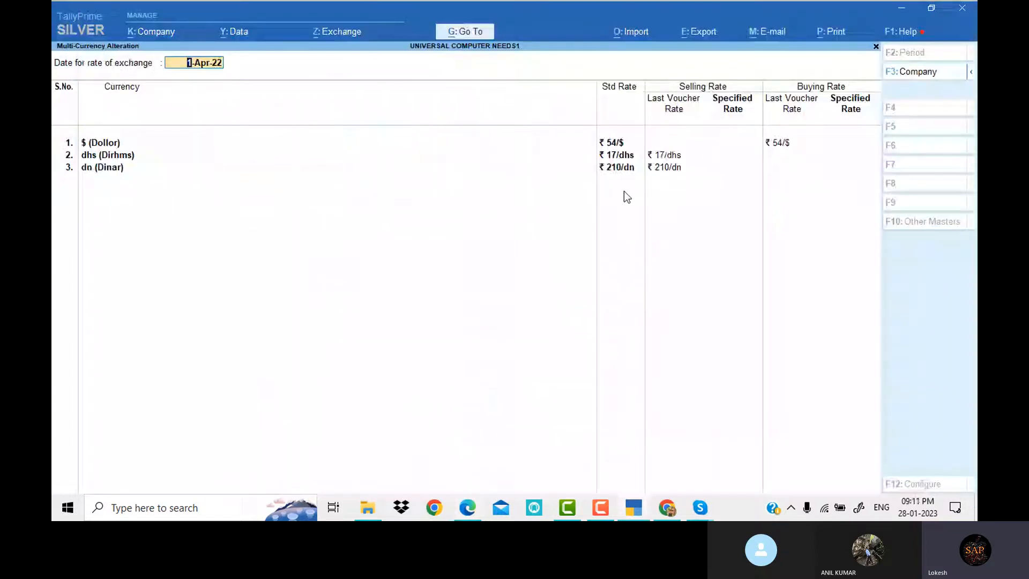
{"action": "key", "text": "alt+Tab"}
{"action": "key", "text": "alt+Tab"}
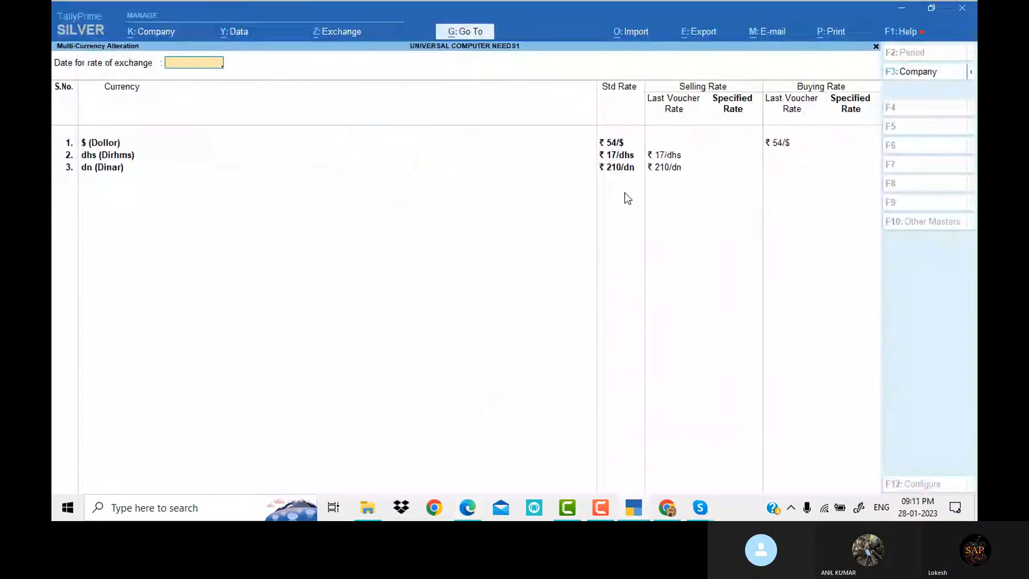
{"action": "key", "text": "Escape"}
{"action": "key", "text": "Escape"}
{"action": "key", "text": "Escape"}
{"action": "key", "text": "n"}
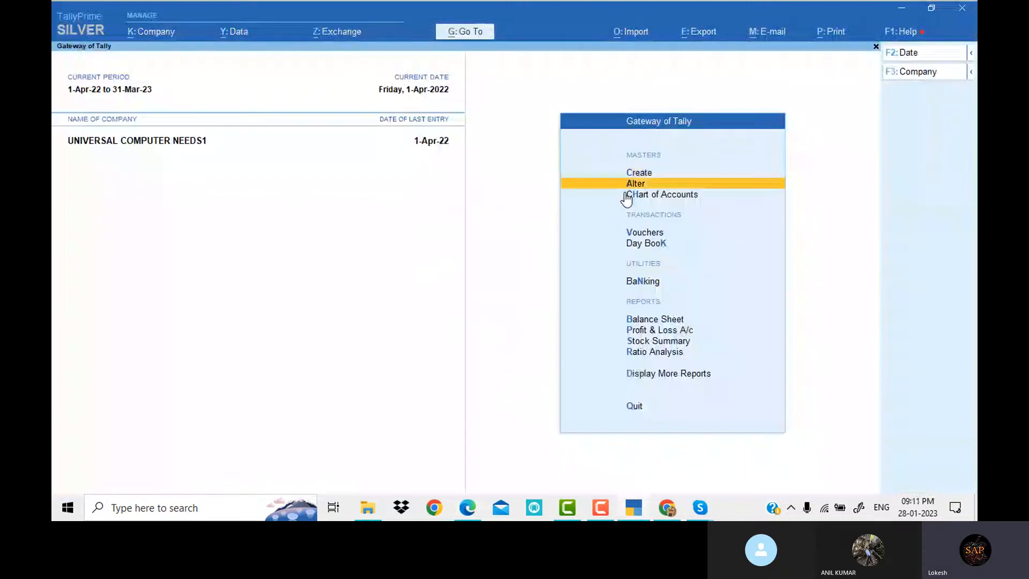
Open the Kuwait Computer World sales voucher from the Day Book and compare its quantity and rate with the PDF
{"action": "key", "text": "Down"}
{"action": "key", "text": "Down"}
{"action": "key", "text": "Down"}
{"action": "key", "text": "Return"}
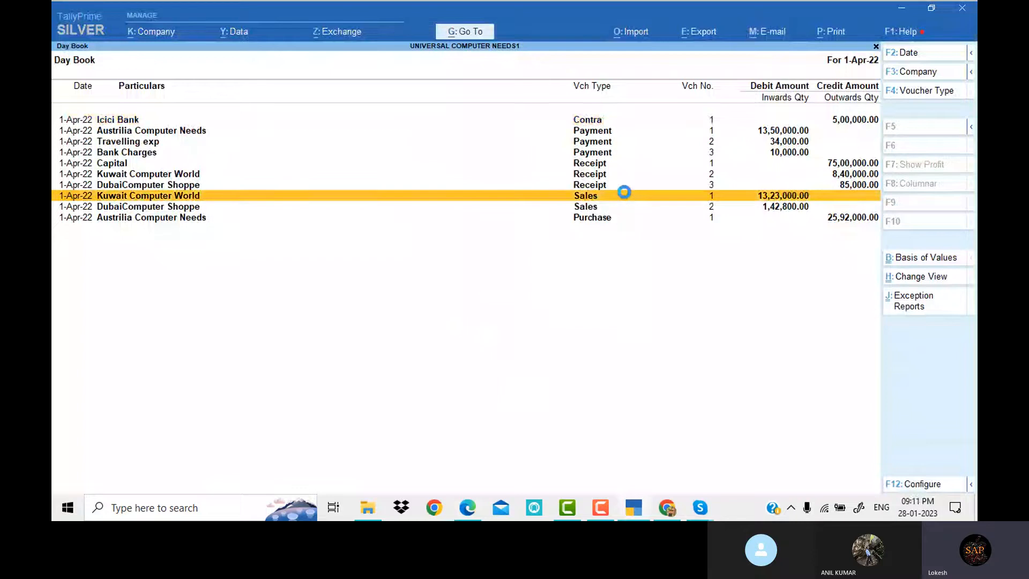
{"action": "left_click", "coordinate": [626, 198]}
{"action": "key", "text": "alt"}
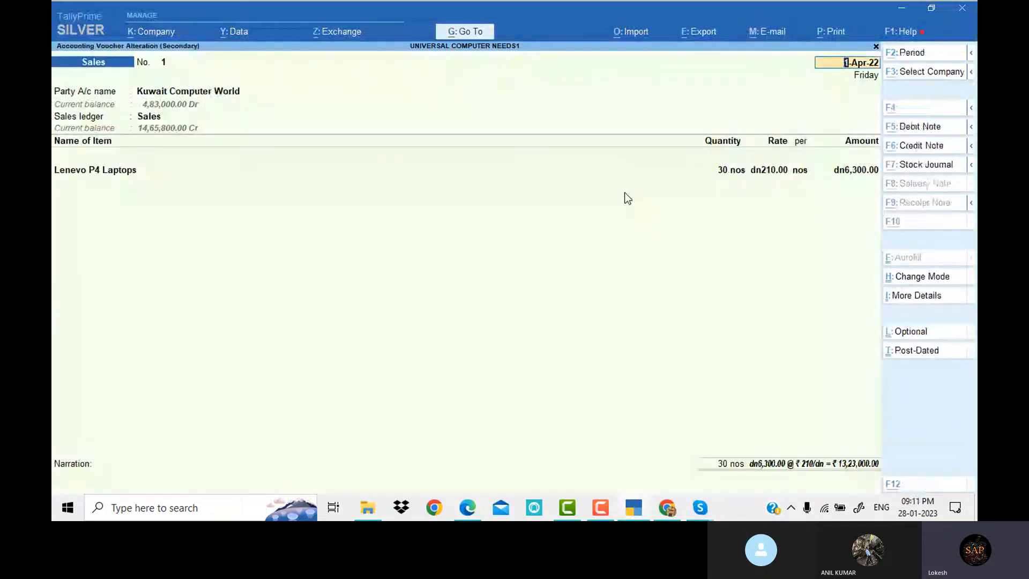
{"action": "key", "text": "alt+Tab"}
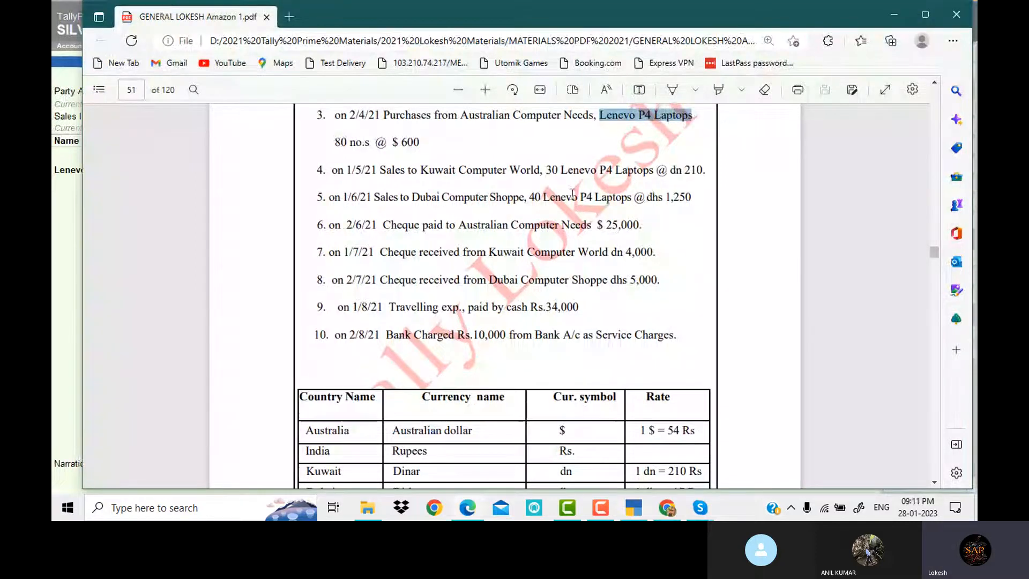
{"action": "key", "text": "alt+Tab"}
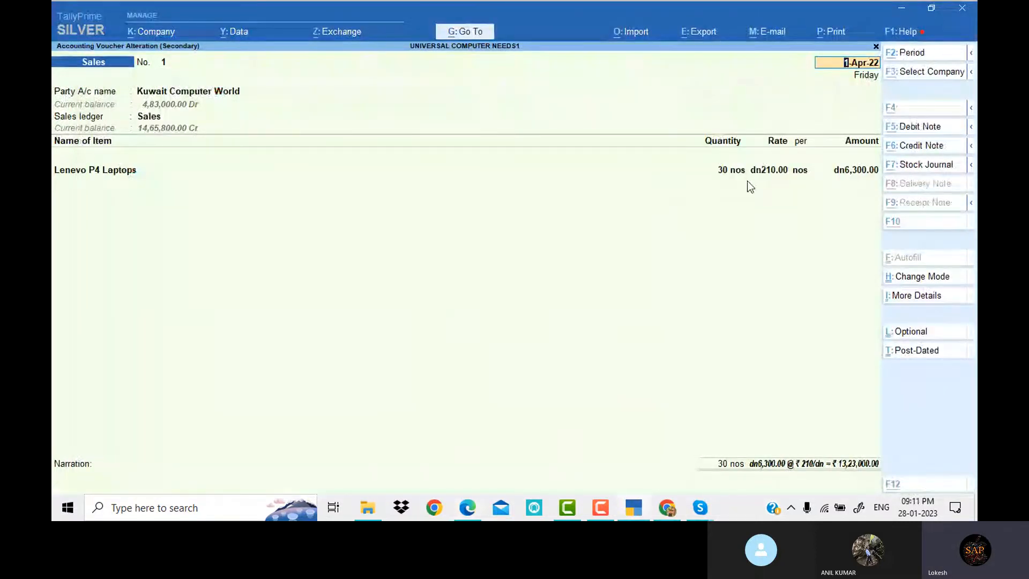
{"action": "key", "text": "alt+Tab"}
{"action": "key", "text": "alt+Tab"}
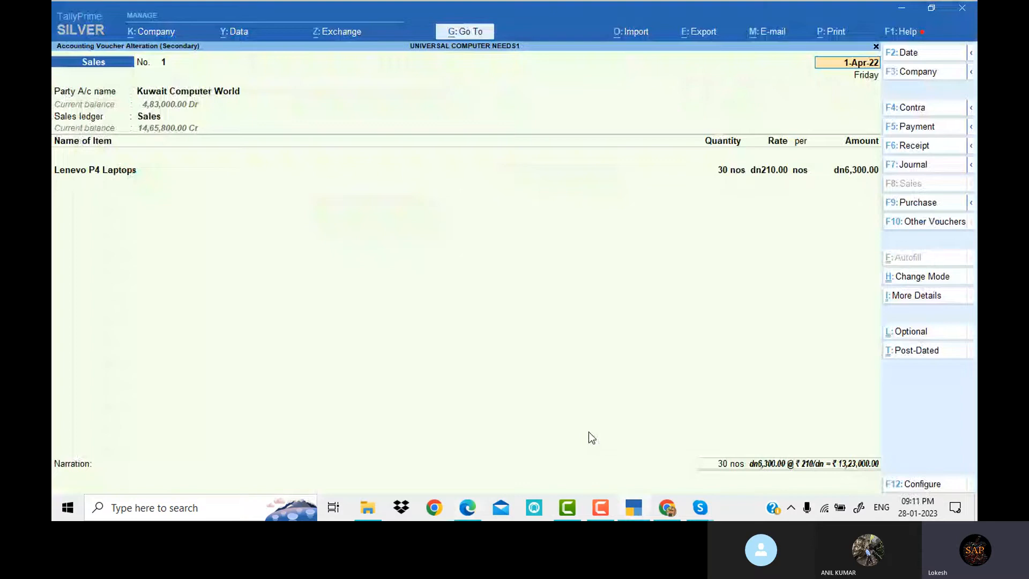
Go to the DubaiComputer Shoppe sales voucher and compare its laptop quantity and rate with the PDF's fifth entry
{"action": "key", "text": "Page_Down"}
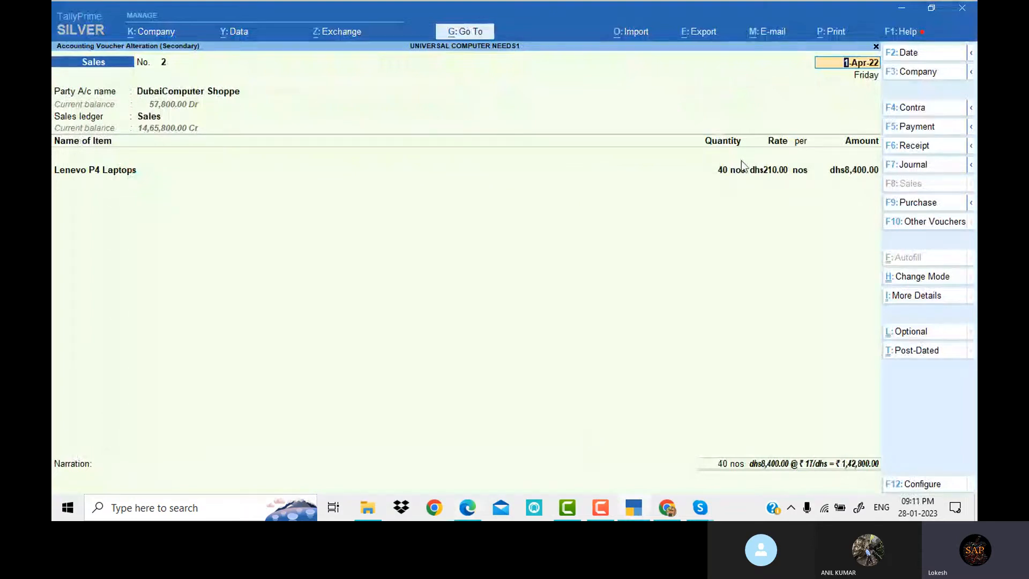
{"action": "key", "text": "ctrl"}
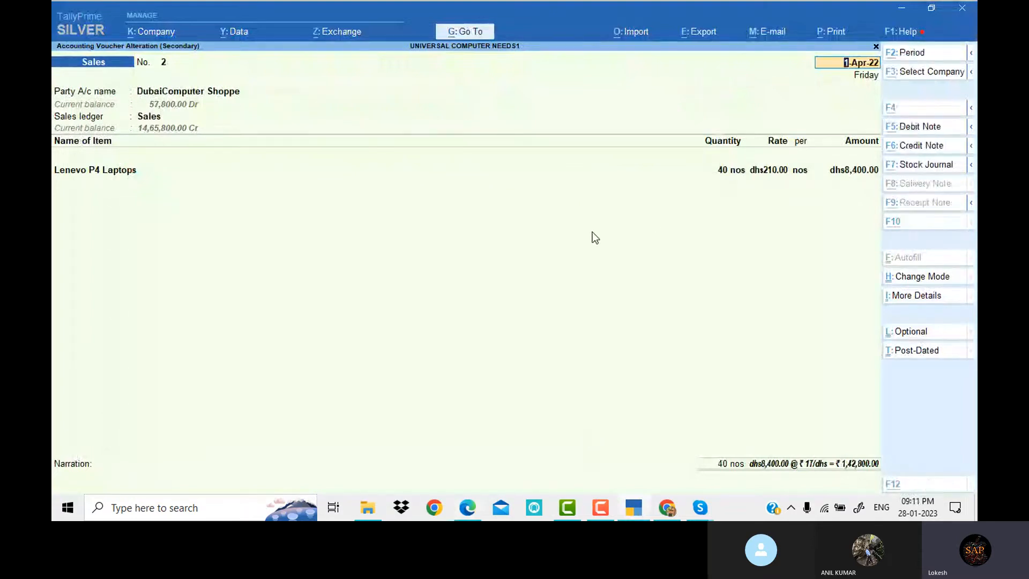
{"action": "key", "text": "alt+Tab"}
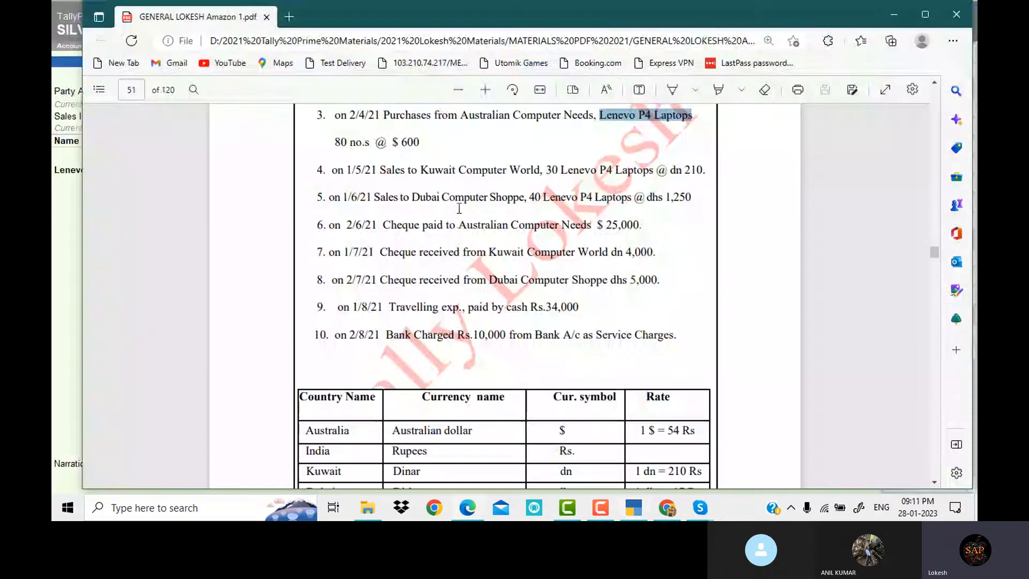
{"action": "key", "text": "alt+Tab"}
Set the Lenevo P4 Laptops rate to dhs 1,250 in the DubaiComputer Shoppe sales voucher, keep the ₹ 17/dhs exchange rate and save
{"action": "left_click", "coordinate": [775, 170]}
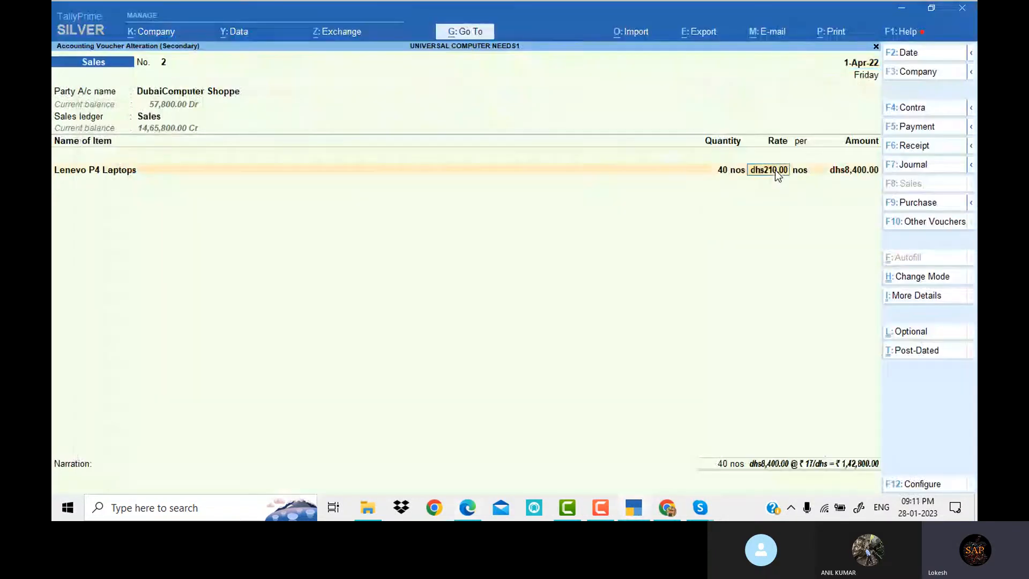
{"action": "key", "text": "alt+Tab"}
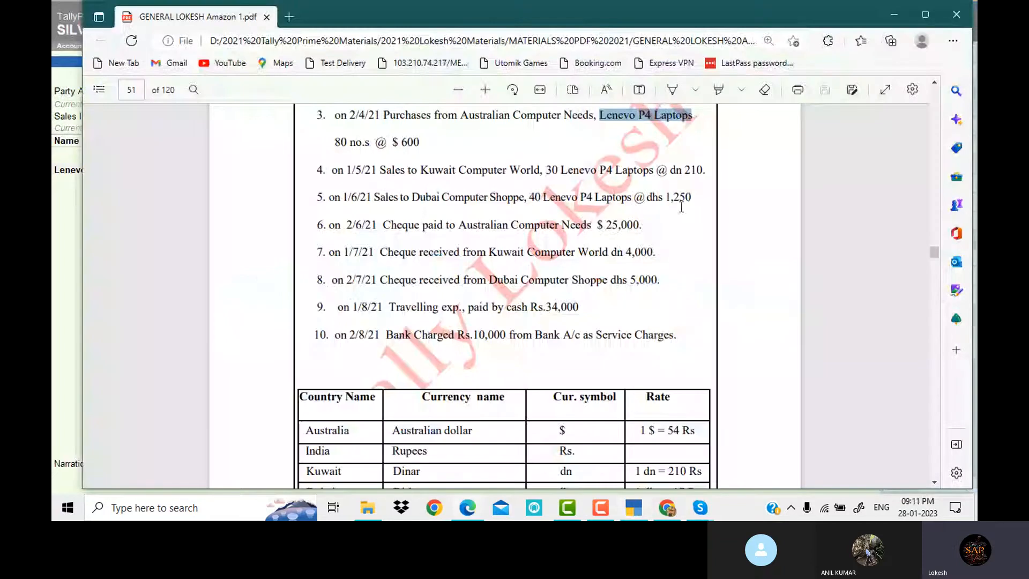
{"action": "key", "text": "alt+Tab"}
{"action": "key", "text": "BackSpace"}
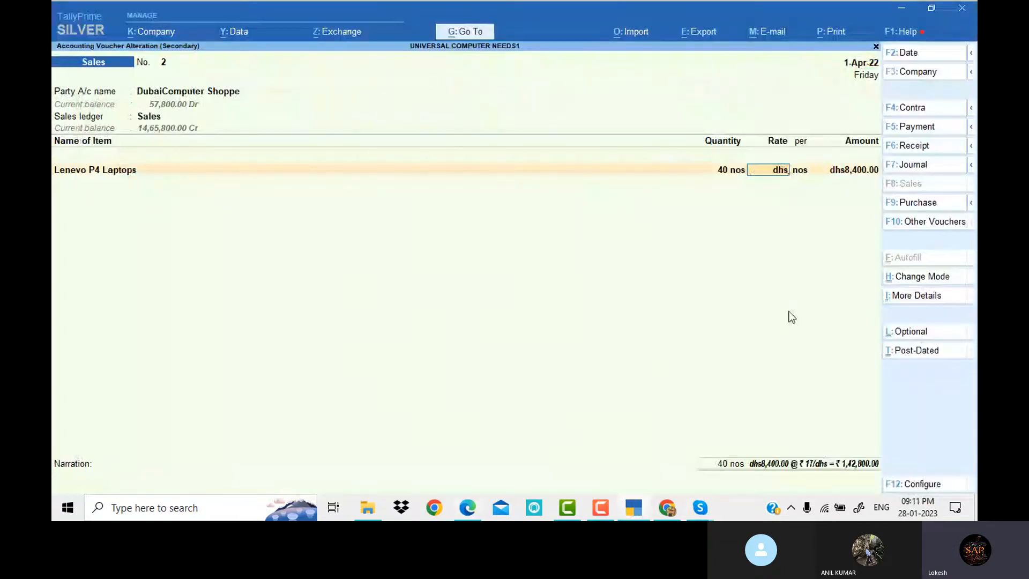
{"action": "type", "text": "1250"}
{"action": "key", "text": "Return"}
{"action": "key", "text": "Return"}
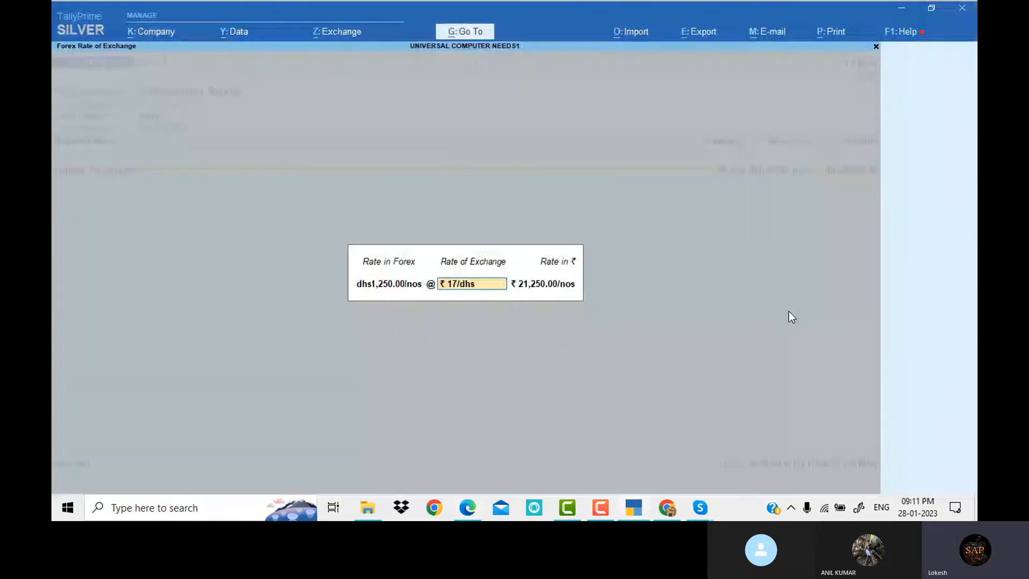
{"action": "key", "text": "Return"}
{"action": "key", "text": "Return"}
{"action": "key", "text": "Return"}
{"action": "key", "text": "Return"}
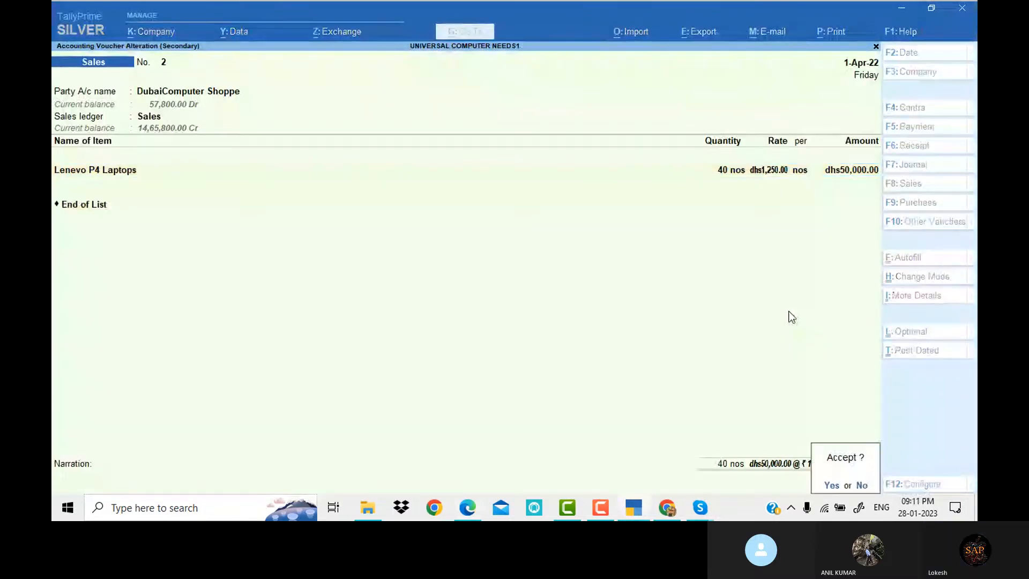
{"action": "key", "text": "y"}
Leave the Day Book, reopen the Profit & Loss A/c in detailed form and check its Nett Loss
{"action": "key", "text": "Escape"}
{"action": "key", "text": "Escape"}
{"action": "key", "text": "n"}
{"action": "key", "text": "p"}
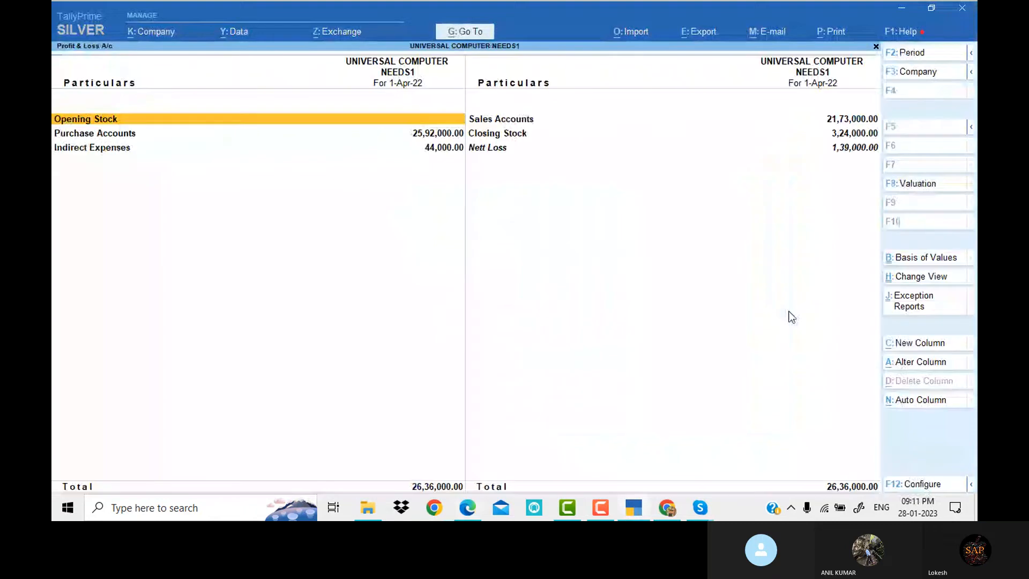
{"action": "key", "text": "alt+F5"}
{"action": "key", "text": "Right"}
{"action": "key", "text": "Down"}
{"action": "key", "text": "Down"}
{"action": "key", "text": "Down"}
{"action": "key", "text": "Down"}
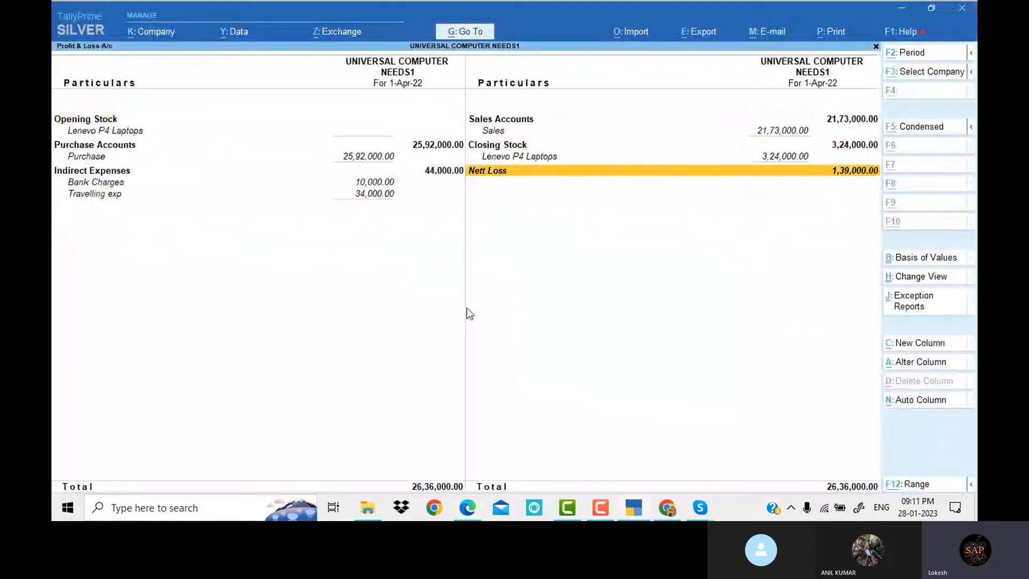
Add a dollar ($) currency column at ₹ 54/$ to the Profit & Loss A/c, with default stock valuation and actual values
{"action": "key", "text": "alt+c"}
{"action": "key", "text": "Return"}
{"action": "key", "text": "Return"}
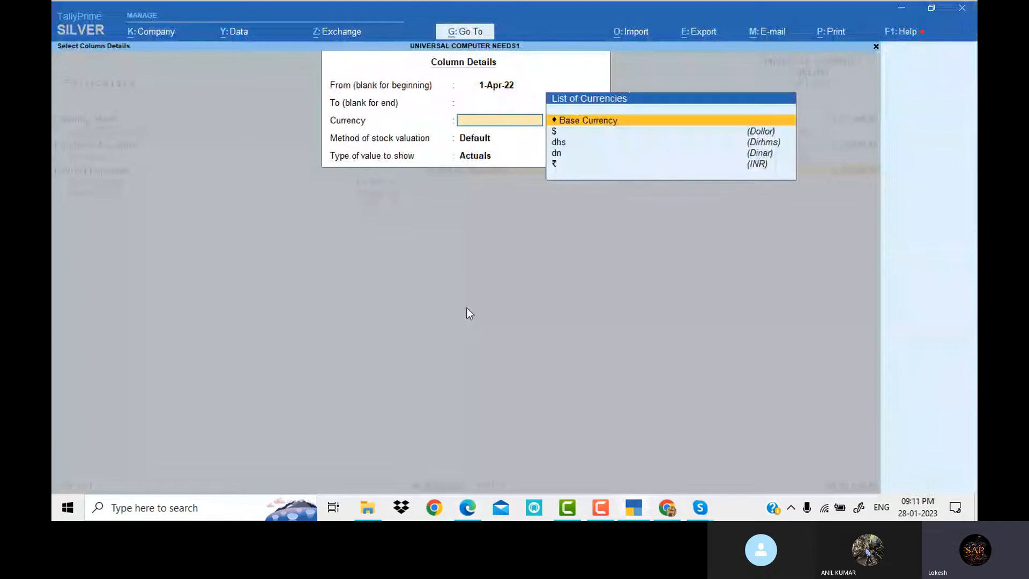
{"action": "key", "text": "Down"}
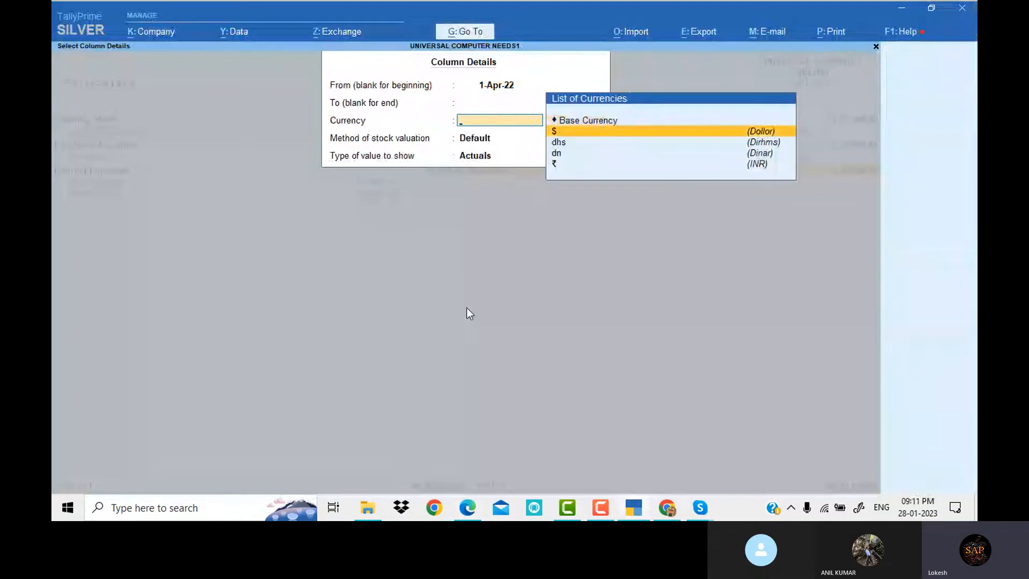
{"action": "key", "text": "Return"}
{"action": "key", "text": "Return"}
{"action": "key", "text": "Return"}
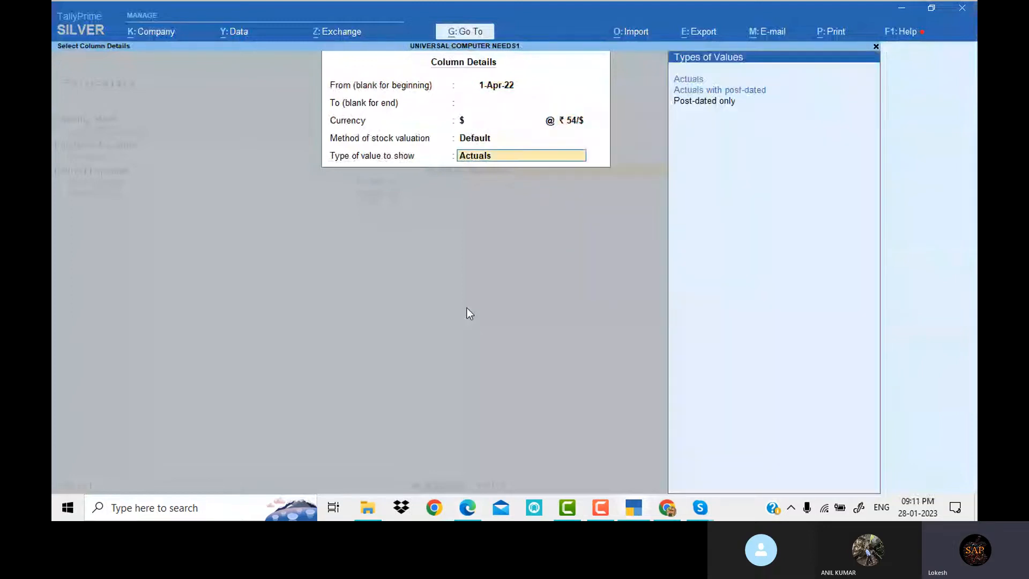
{"action": "key", "text": "Return"}
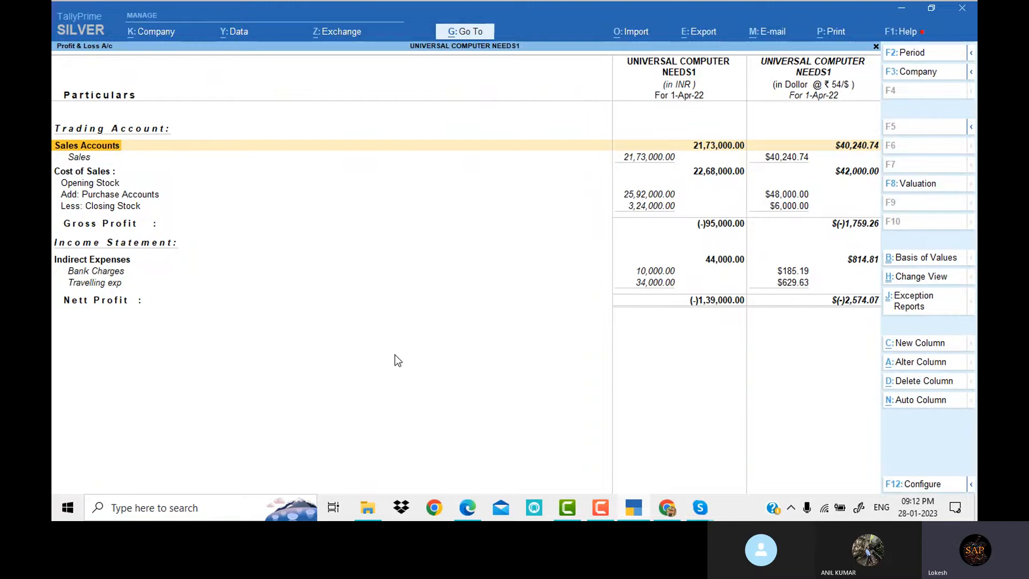
Add a dirhams (dhs) currency column at ₹ 17/dhs to the Profit & Loss A/c, with default stock valuation and actual values
{"action": "key", "text": "alt+c"}
{"action": "key", "text": "Return"}
{"action": "key", "text": "Return"}
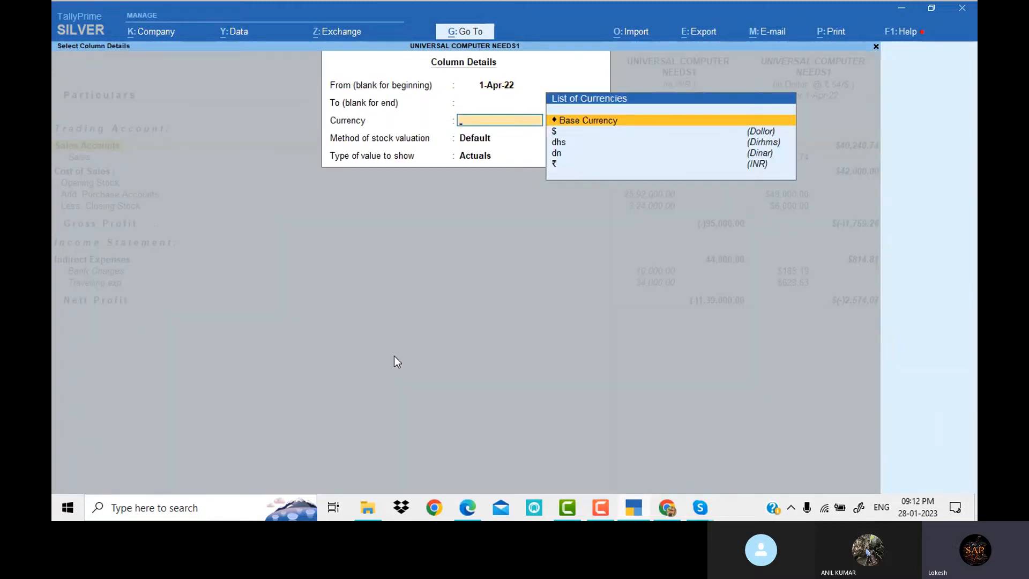
{"action": "key", "text": "Down"}
{"action": "key", "text": "Down"}
{"action": "key", "text": "Return"}
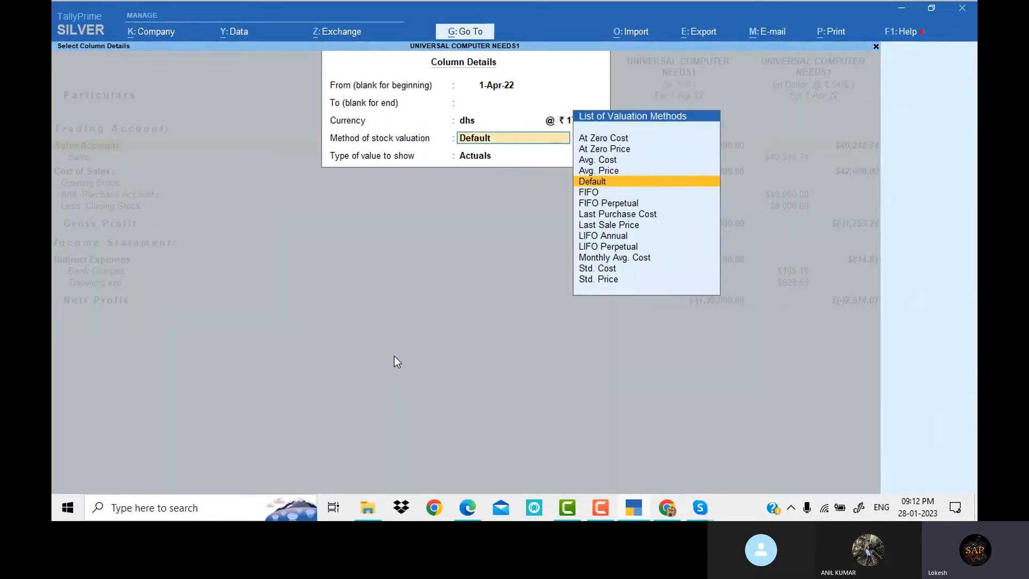
{"action": "key", "text": "Return"}
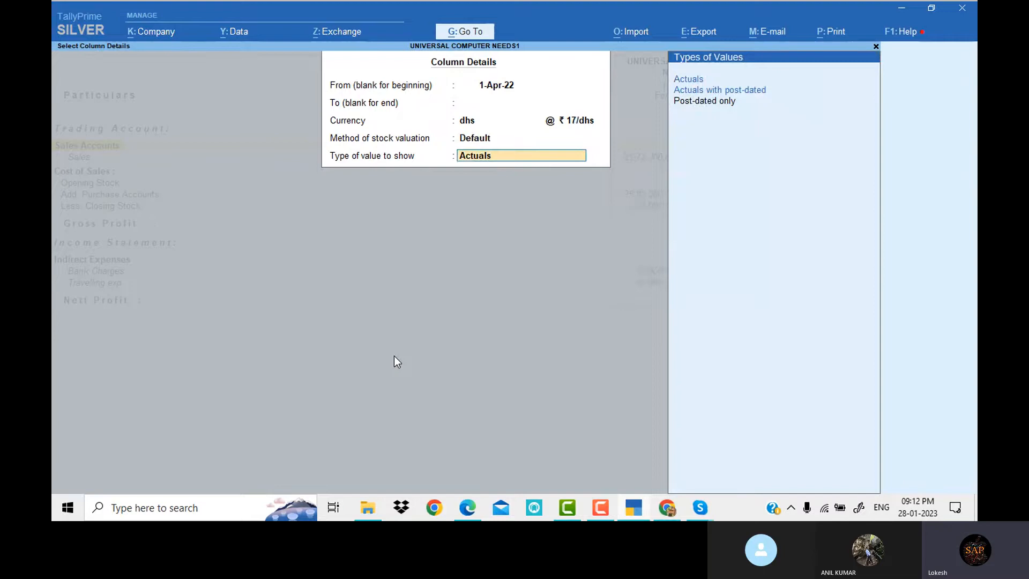
{"action": "key", "text": "Return"}
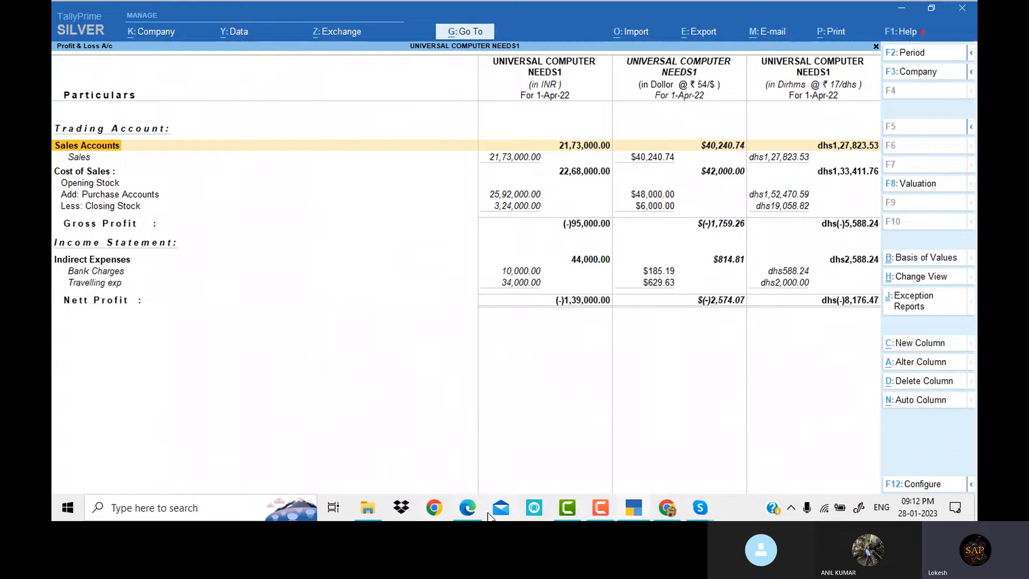
Check the currency rate table and stated net loss in the PDF in Edge, and return to TallyPrime
{"action": "left_click", "coordinate": [468, 508]}
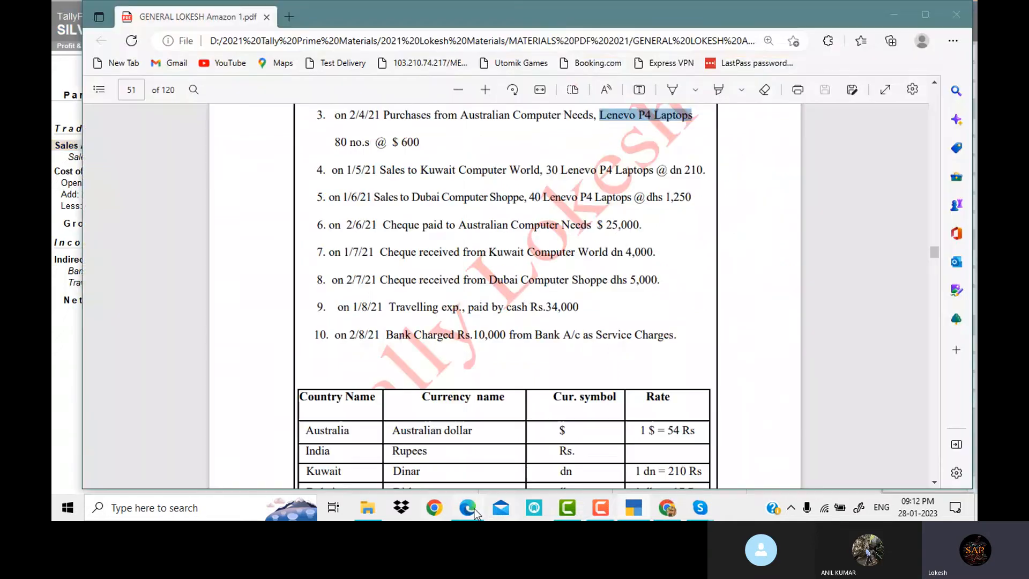
{"action": "scroll", "coordinate": [561, 367], "scroll_direction": "down", "scroll_amount": 1}
{"action": "scroll", "coordinate": [561, 367], "scroll_direction": "down", "scroll_amount": 2}
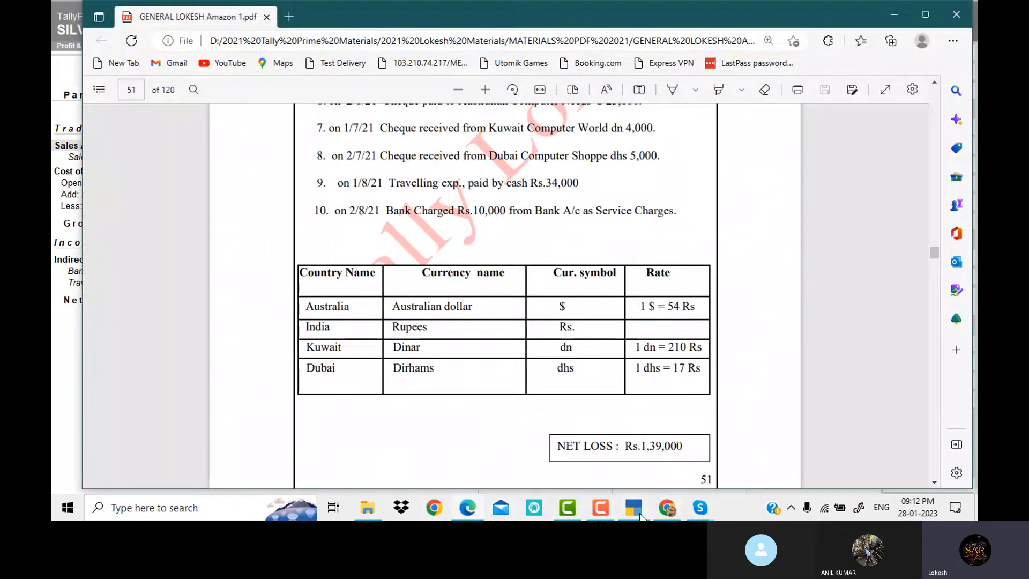
{"action": "key", "text": "alt+Tab"}
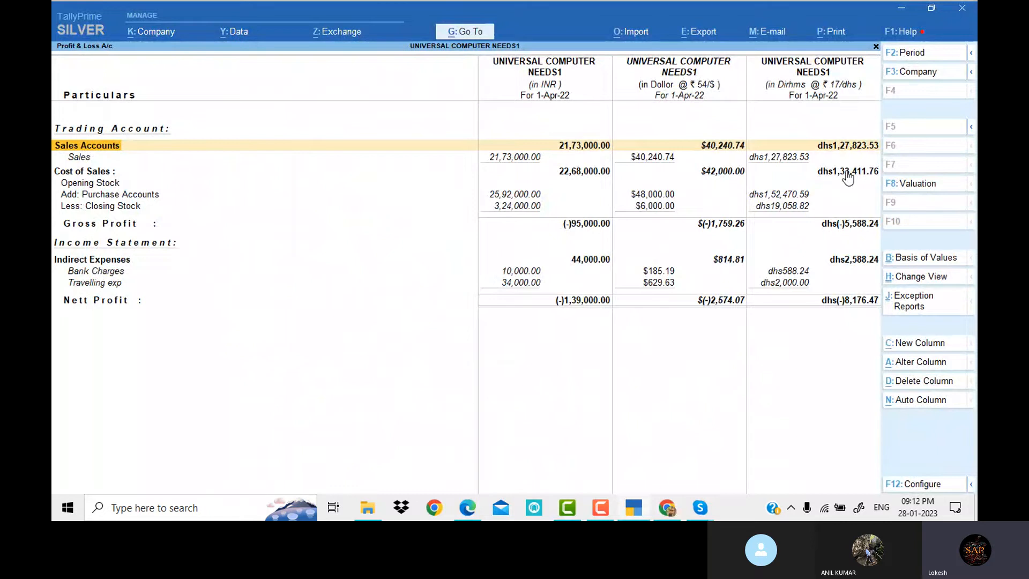
Add a dinar (dn) currency column at ₹ 210/dn to the Profit & Loss A/c, with default stock valuation and actual values
{"action": "key", "text": "alt+c"}
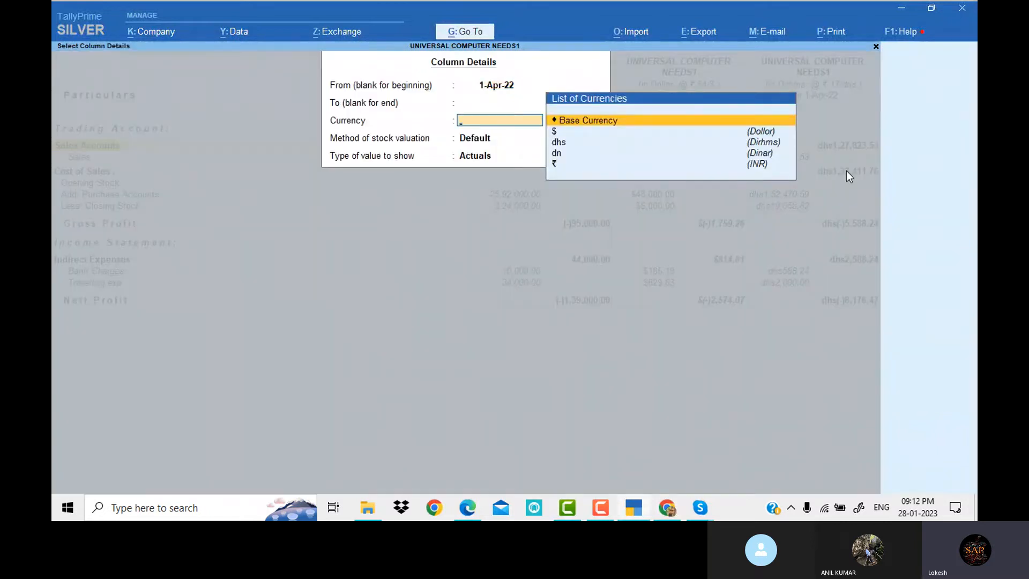
{"action": "key", "text": "Down"}
{"action": "key", "text": "Down"}
{"action": "key", "text": "Down"}
{"action": "key", "text": "Return"}
{"action": "key", "text": "Return"}
{"action": "key", "text": "Return"}
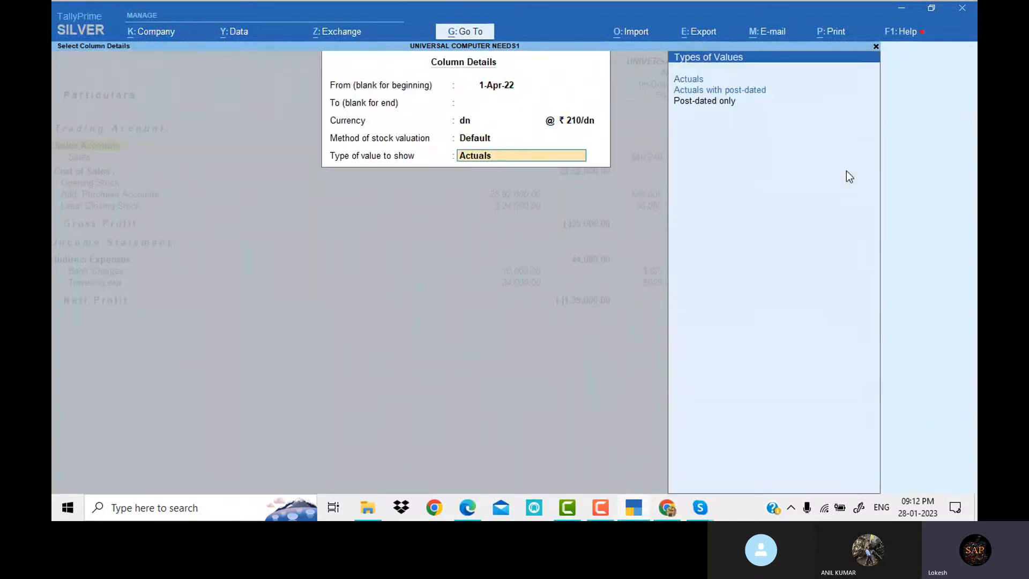
{"action": "key", "text": "Return"}
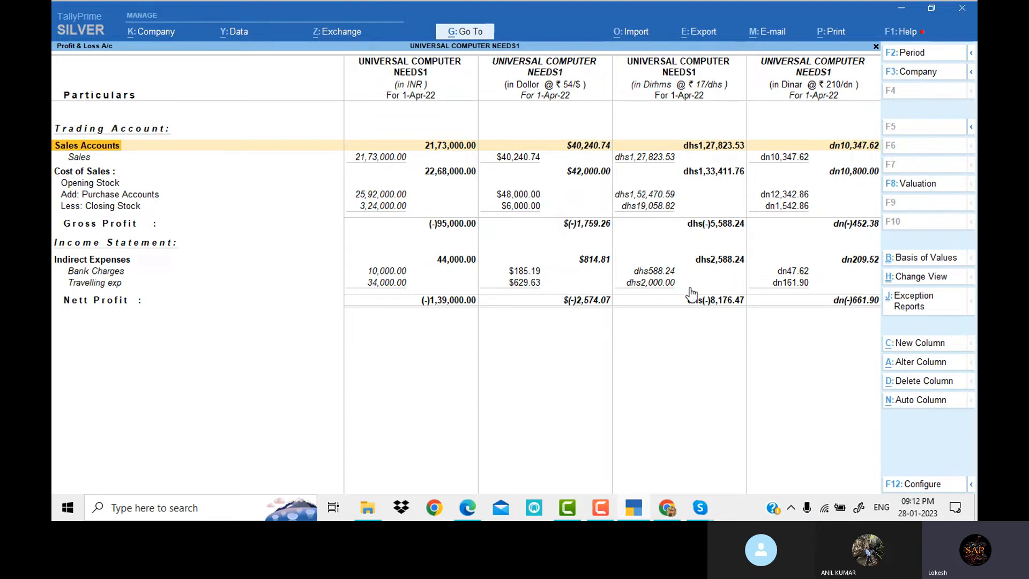
Look in on the Skype call, and review the Problem 15 transactions, currency rates and net loss in the PDF in Edge
{"action": "left_click", "coordinate": [701, 507]}
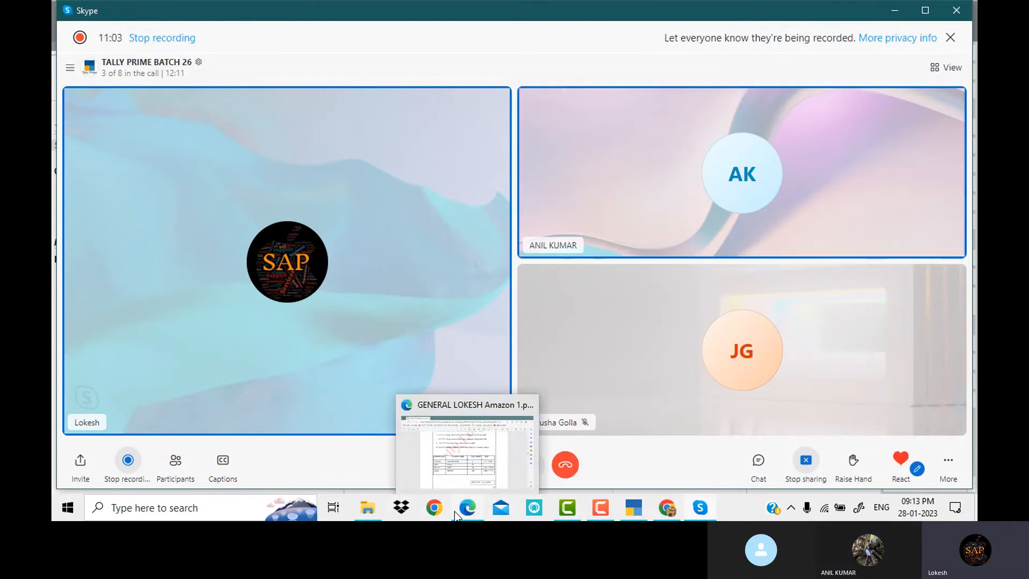
{"action": "left_click", "coordinate": [480, 455]}
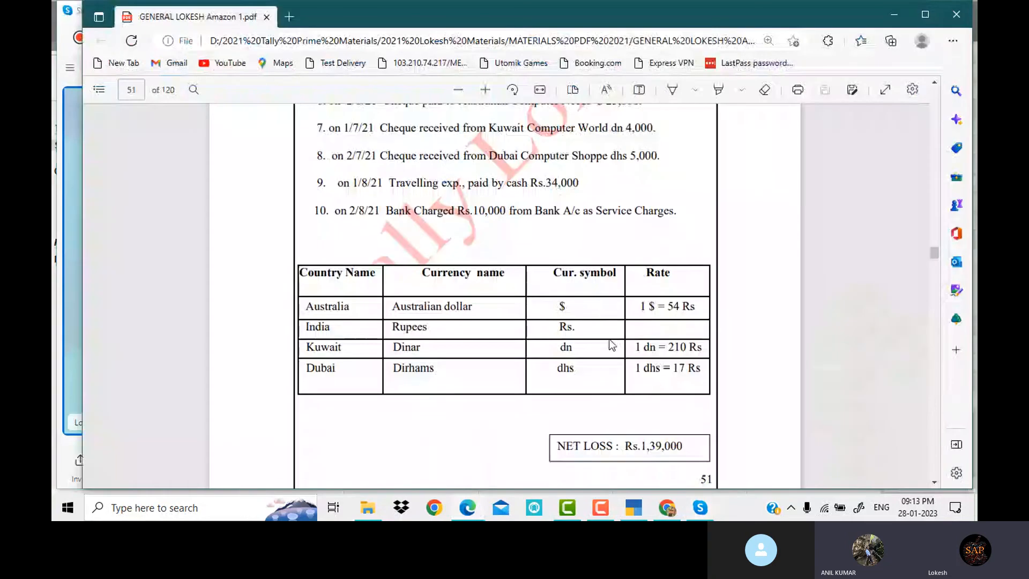
{"action": "scroll", "coordinate": [612, 343], "scroll_direction": "up", "scroll_amount": 3}
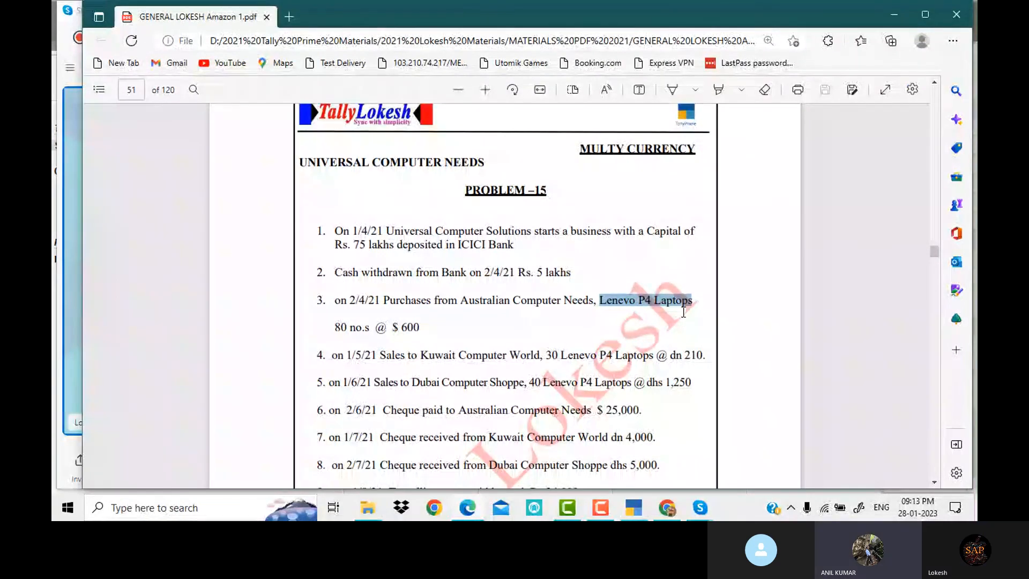
{"action": "scroll", "coordinate": [684, 313], "scroll_direction": "down", "scroll_amount": 3}
{"action": "scroll", "coordinate": [685, 317], "scroll_direction": "down", "scroll_amount": 3}
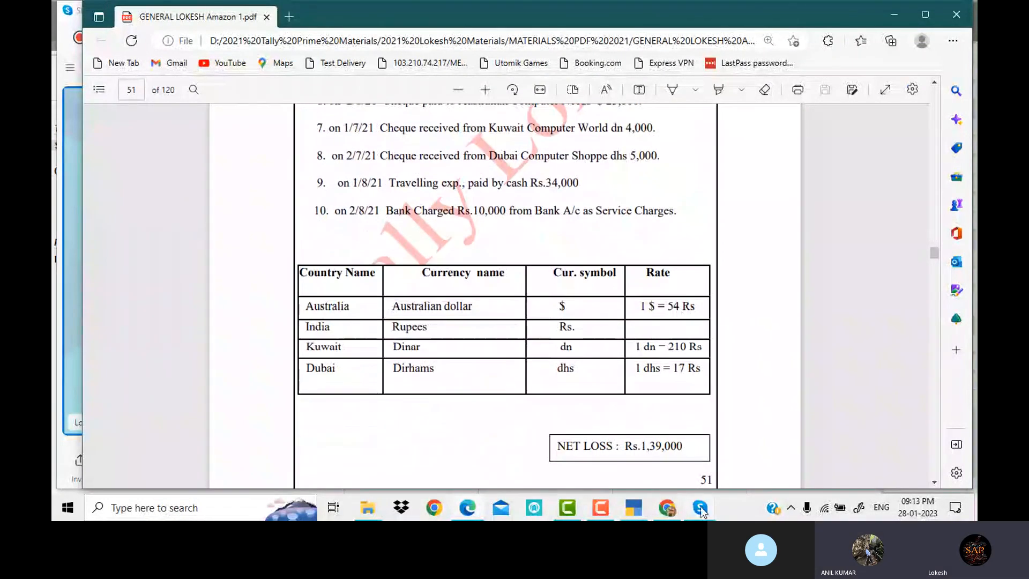